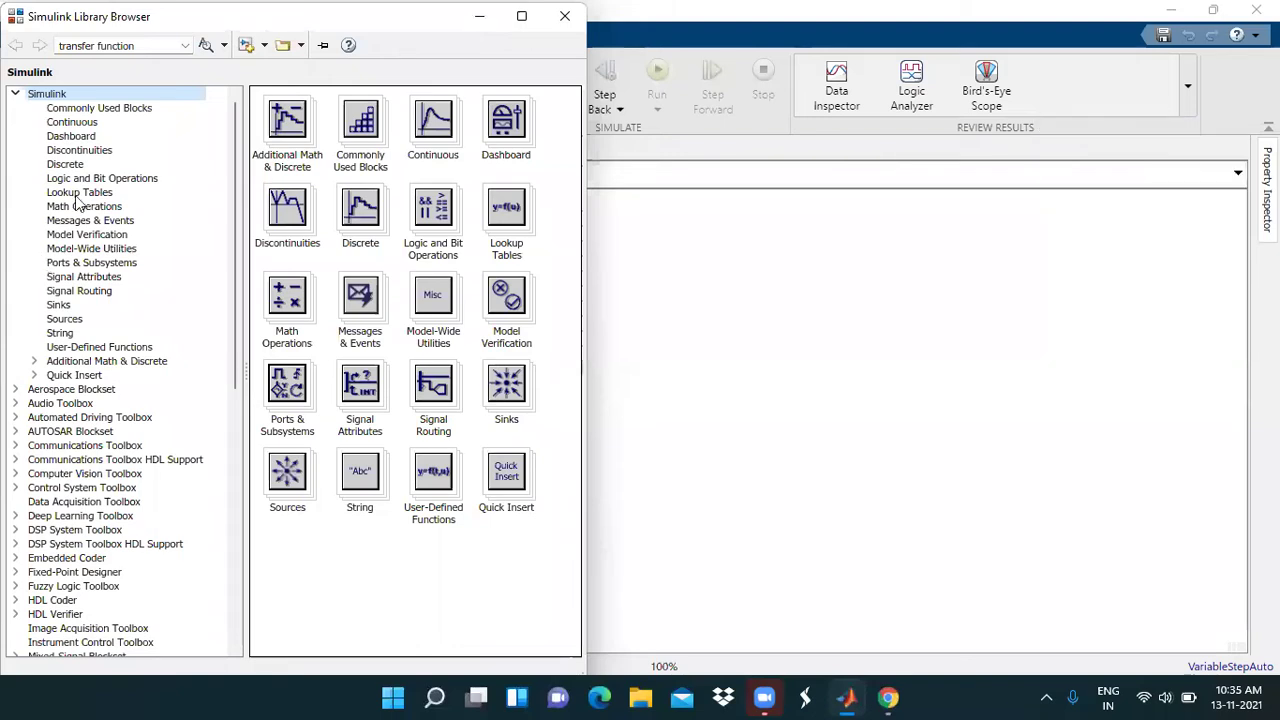
# Add a Sine Wave block from the Simulink Sources library to the empty model
pyautogui.click(64, 320)
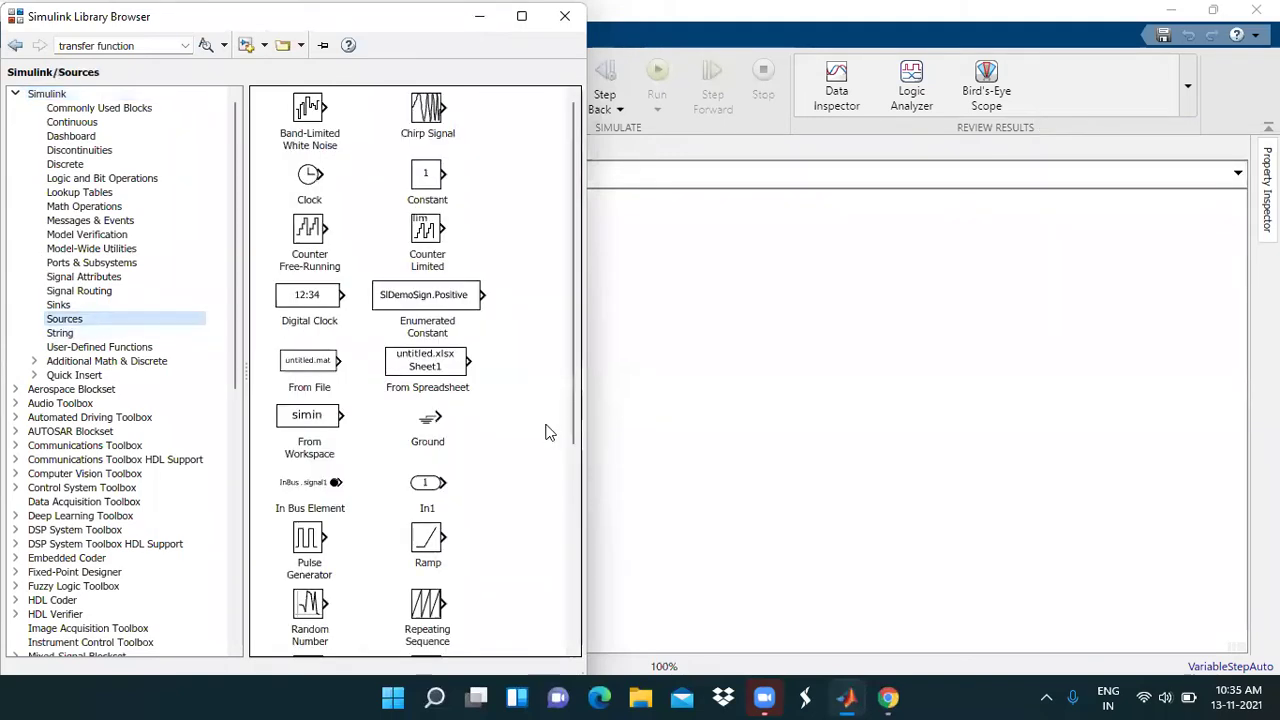
pyautogui.scroll(-5, 548, 432)
pyautogui.moveTo(427, 487); pyautogui.dragTo(672, 366)
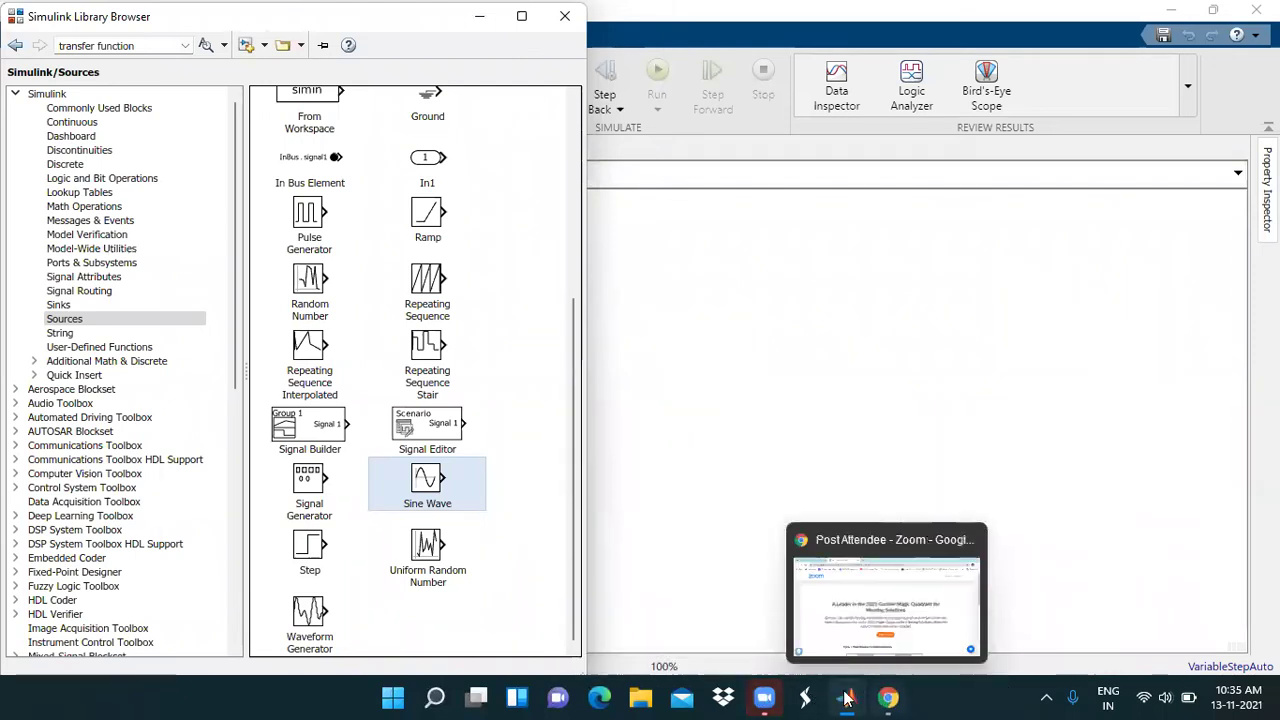
pyautogui.moveTo(765, 697)
pyautogui.moveTo(888, 697)
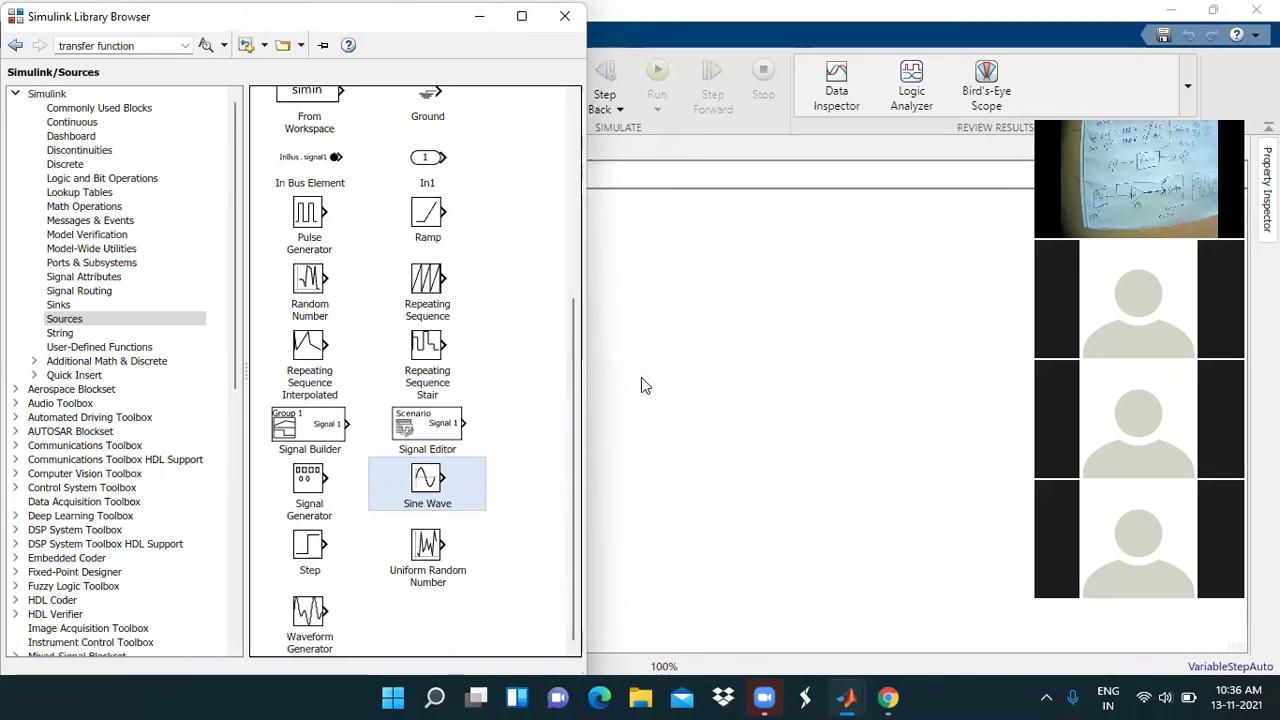
pyautogui.moveTo(437, 488); pyautogui.dragTo(672, 370)
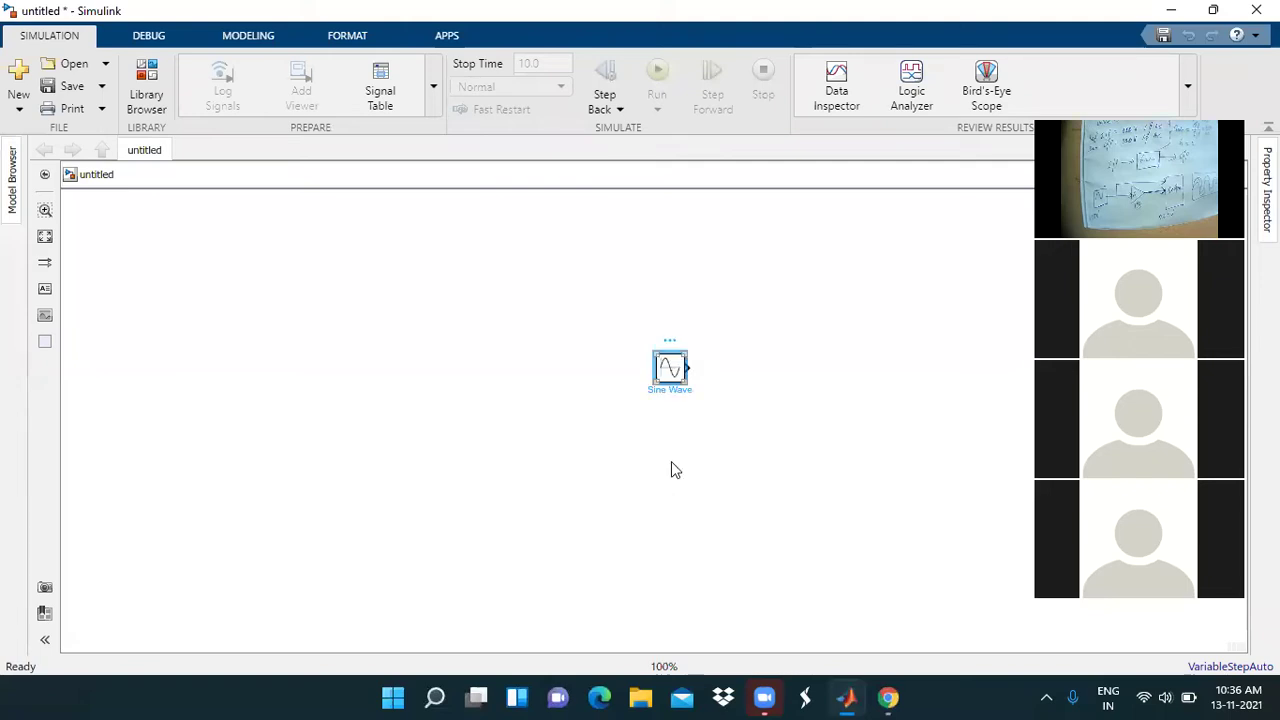
# Move the Sine Wave block to the left part of the canvas and enlarge it
pyautogui.rightClick(671, 463)
pyautogui.moveTo(675, 372); pyautogui.dragTo(308, 314)
pyautogui.click(380, 434)
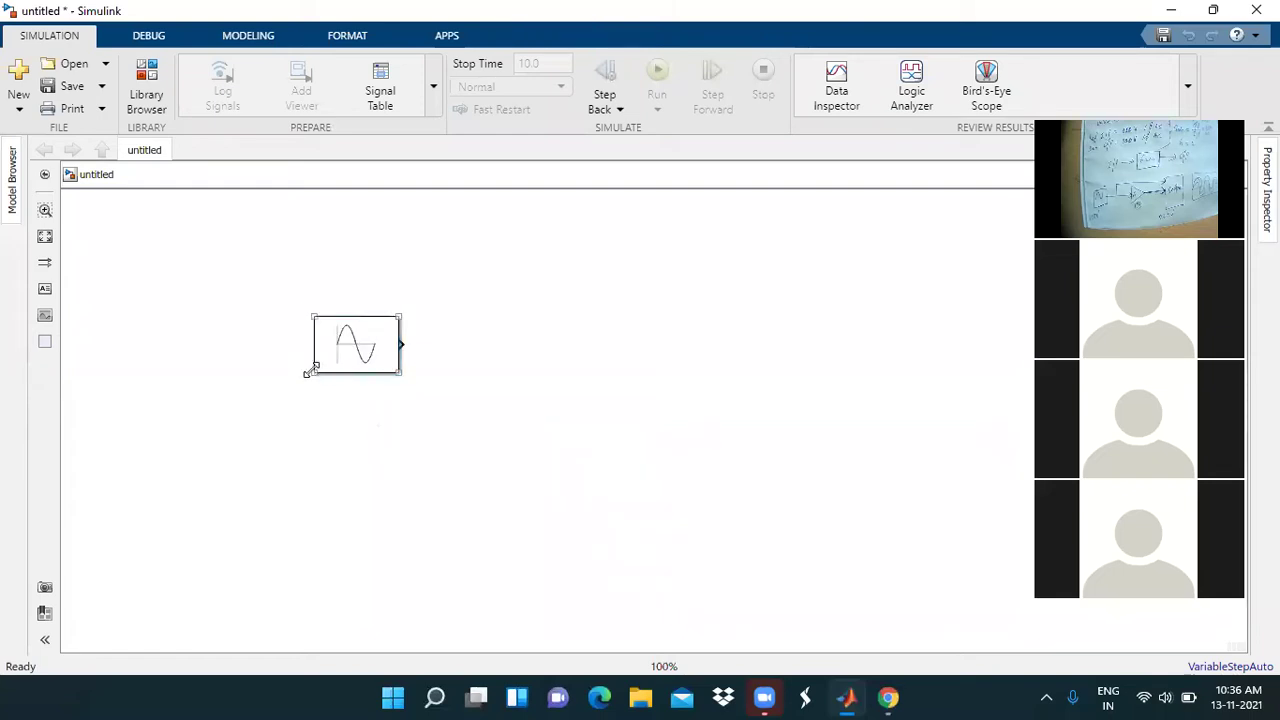
pyautogui.moveTo(308, 372); pyautogui.dragTo(309, 392)
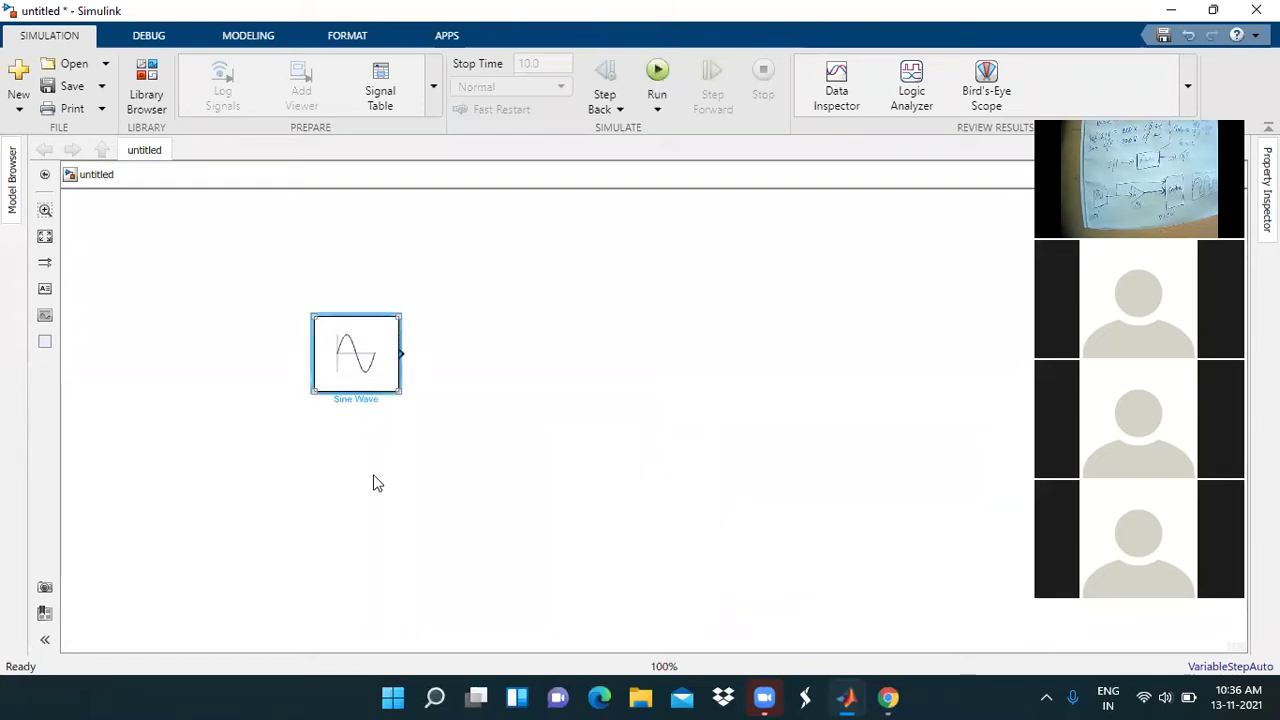
pyautogui.click(781, 540)
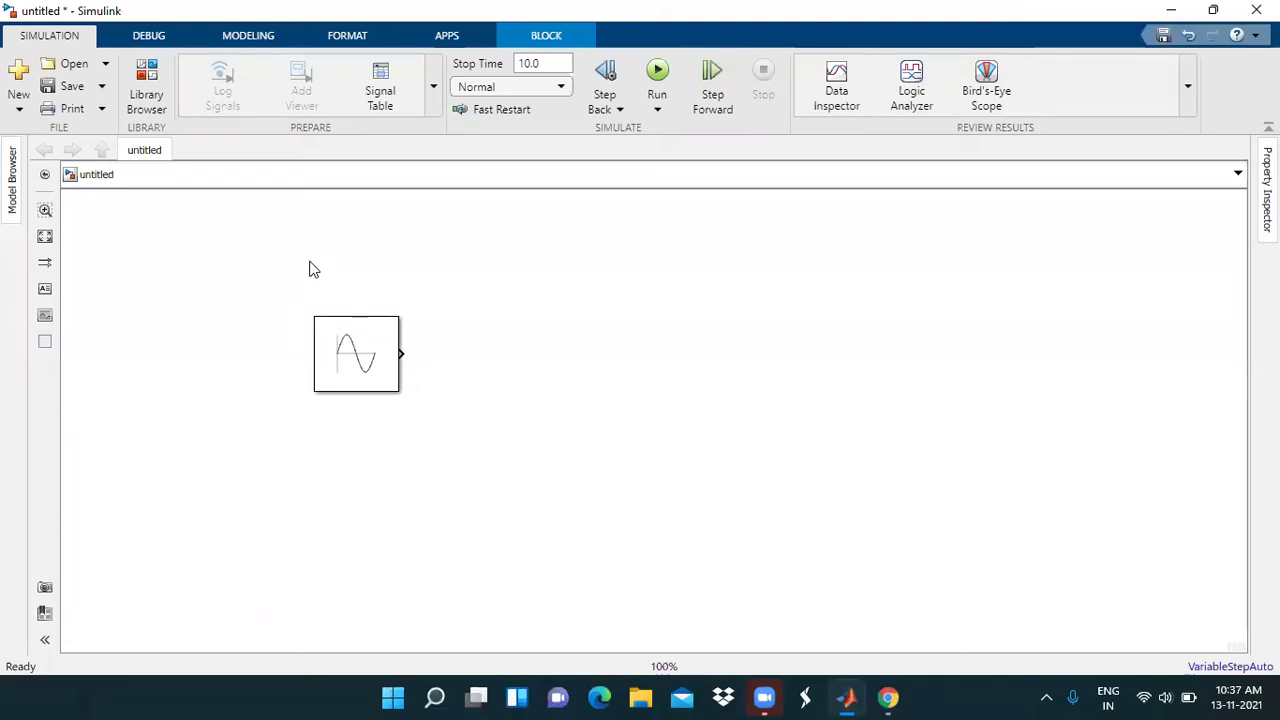
pyautogui.click(310, 268)
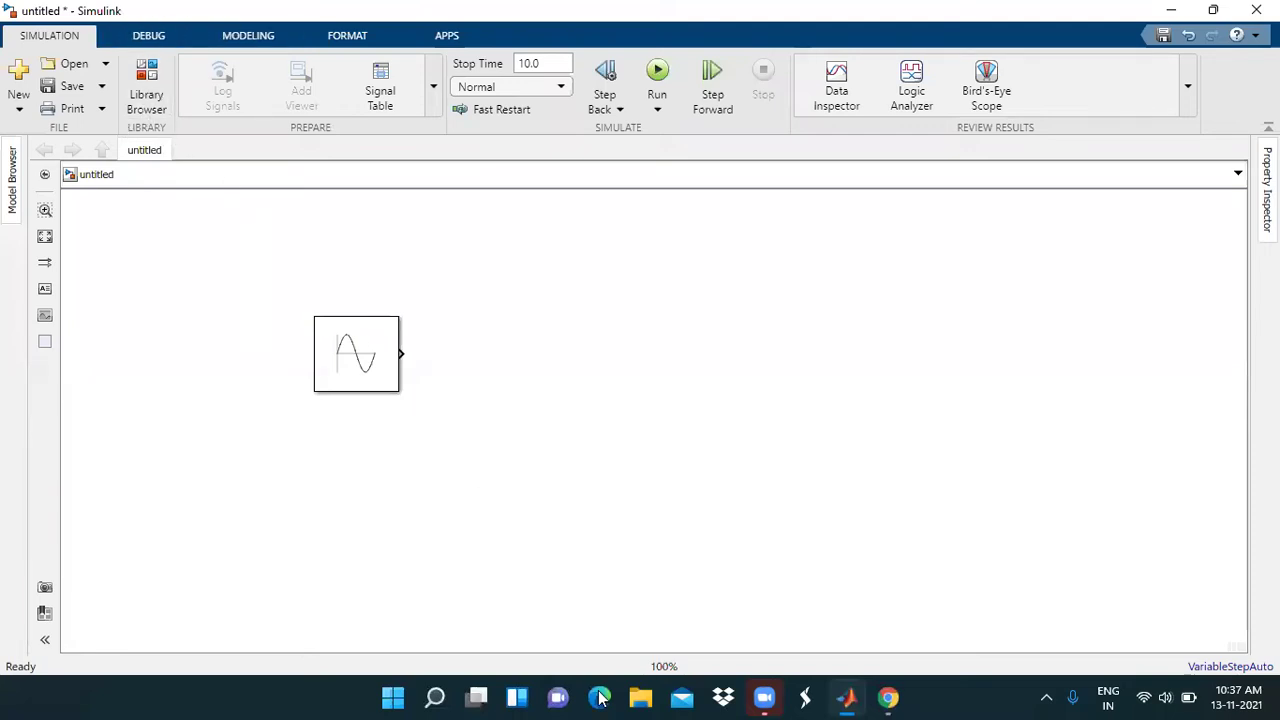
pyautogui.click(768, 698)
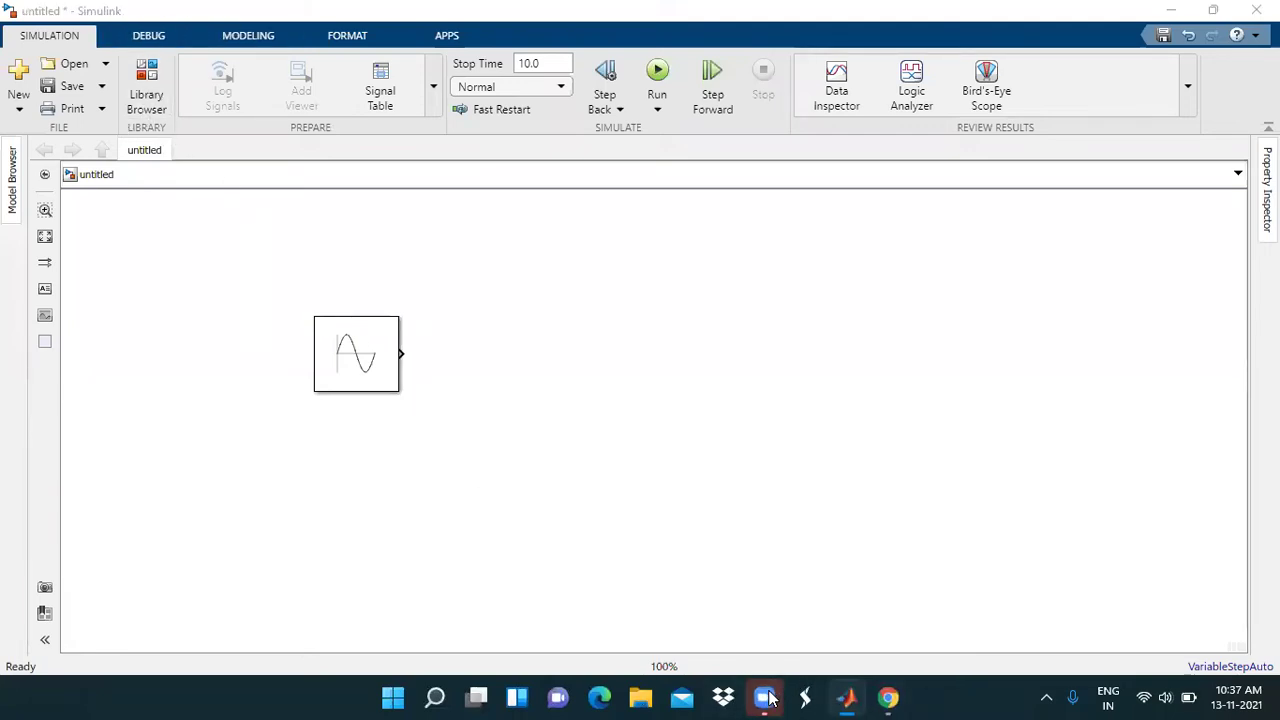
# Add a Gain block from the Commonly Used Blocks library to the right of the Sine Wave block
pyautogui.moveTo(846, 698)
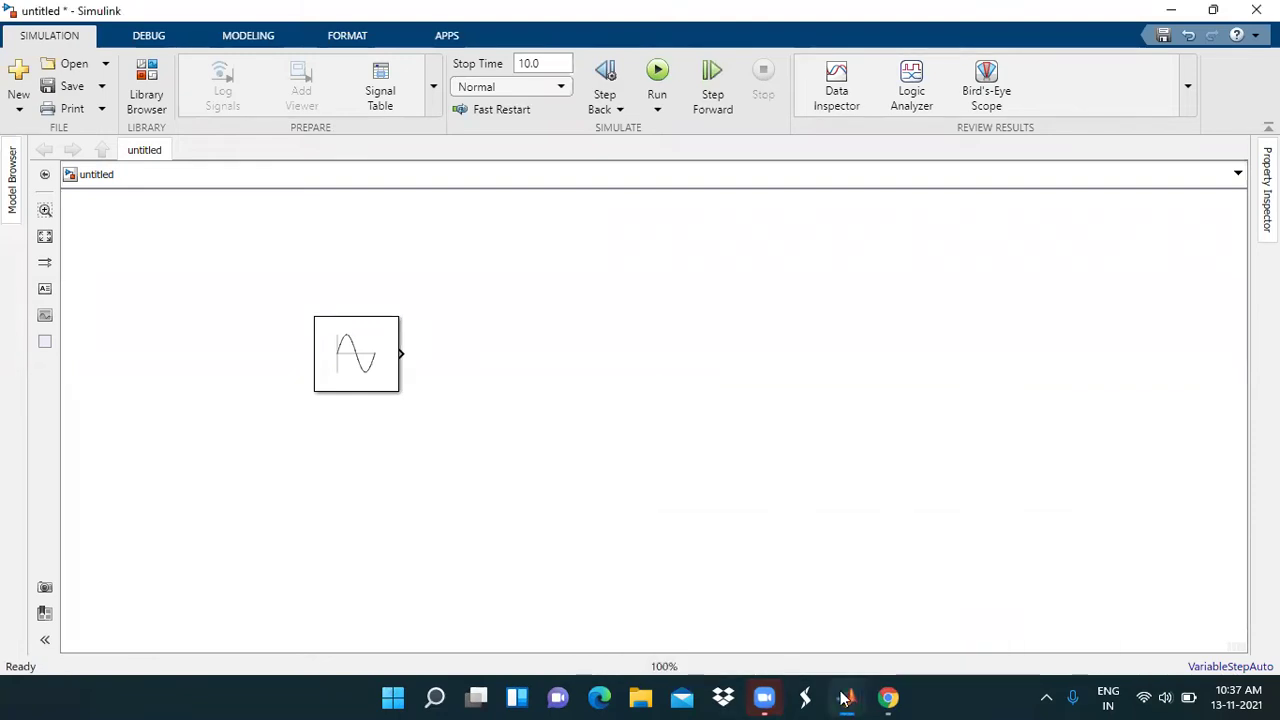
pyautogui.click(862, 618)
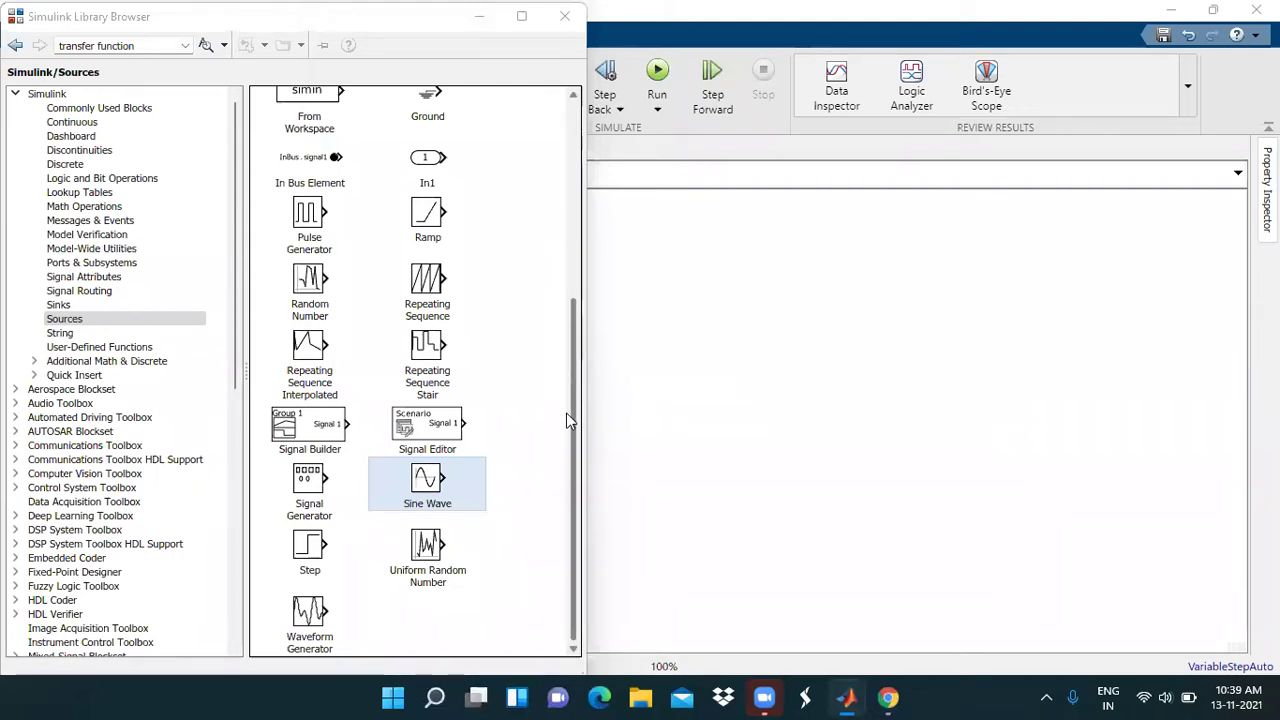
pyautogui.click(104, 110)
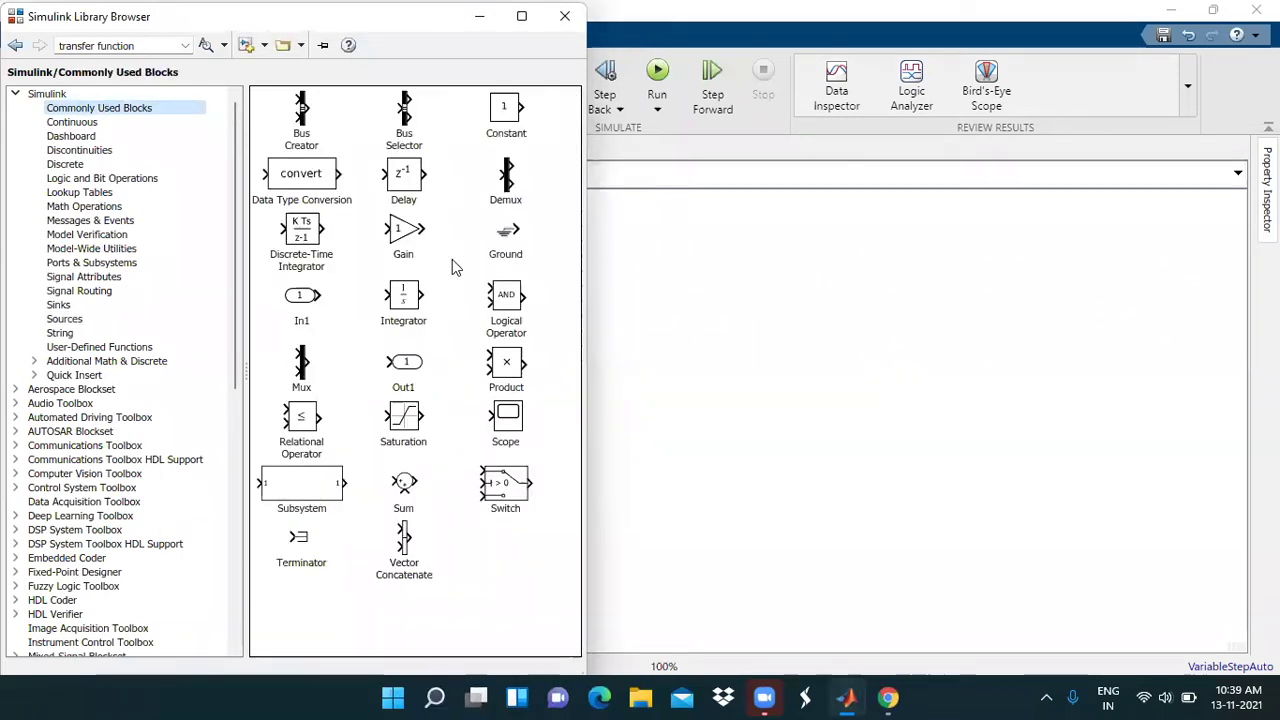
pyautogui.moveTo(406, 238); pyautogui.dragTo(610, 356)
# Add a Scope block from the Sinks library to the right of the Gain block
pyautogui.moveTo(846, 697)
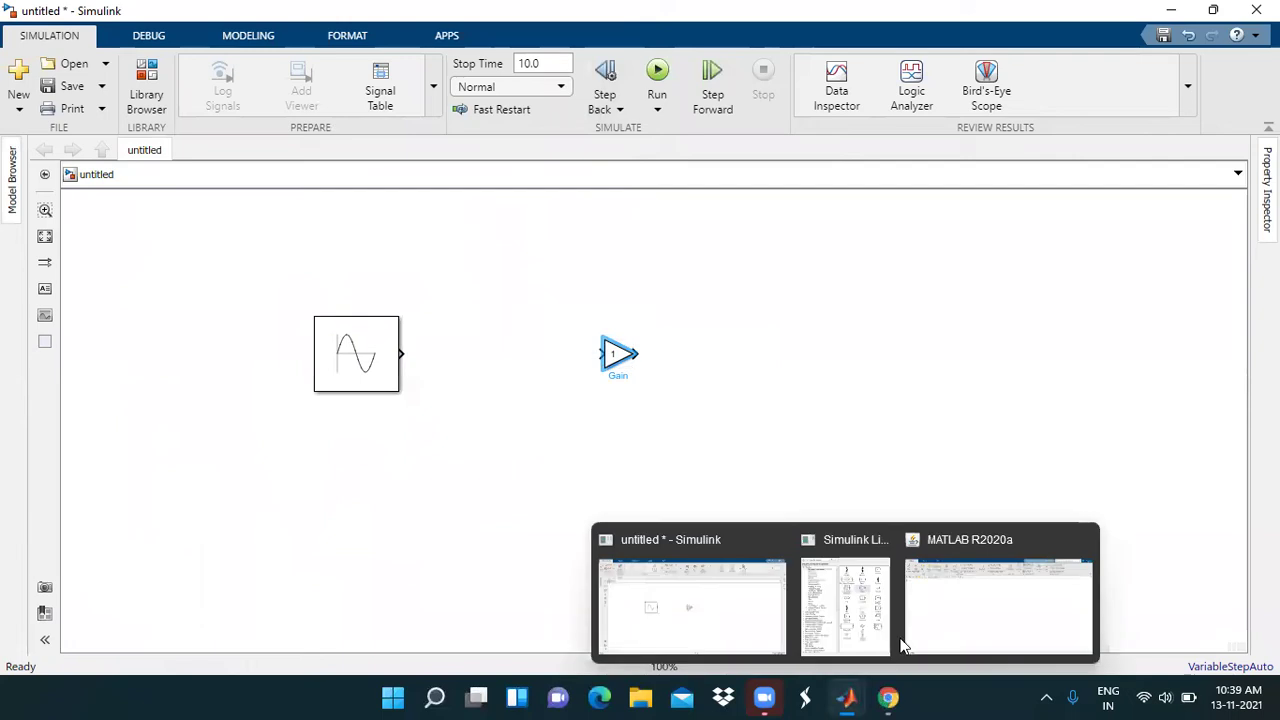
pyautogui.click(840, 618)
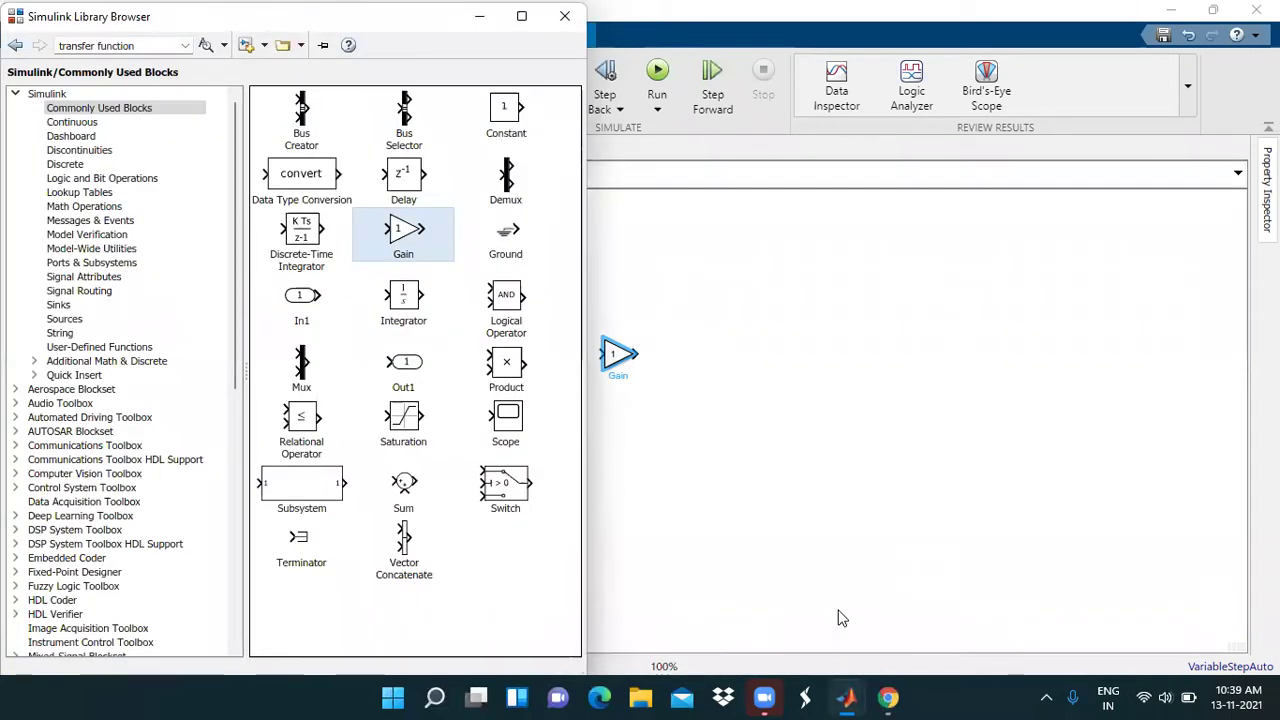
pyautogui.click(72, 305)
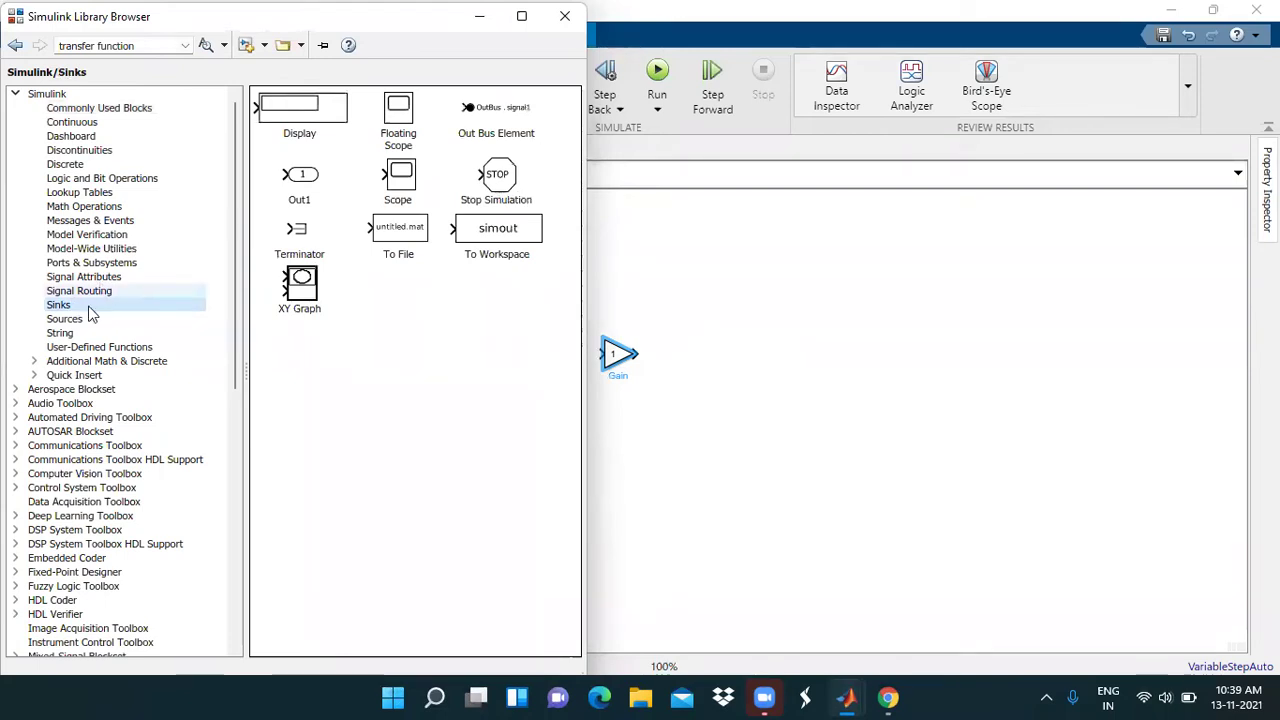
pyautogui.moveTo(400, 180); pyautogui.dragTo(781, 354)
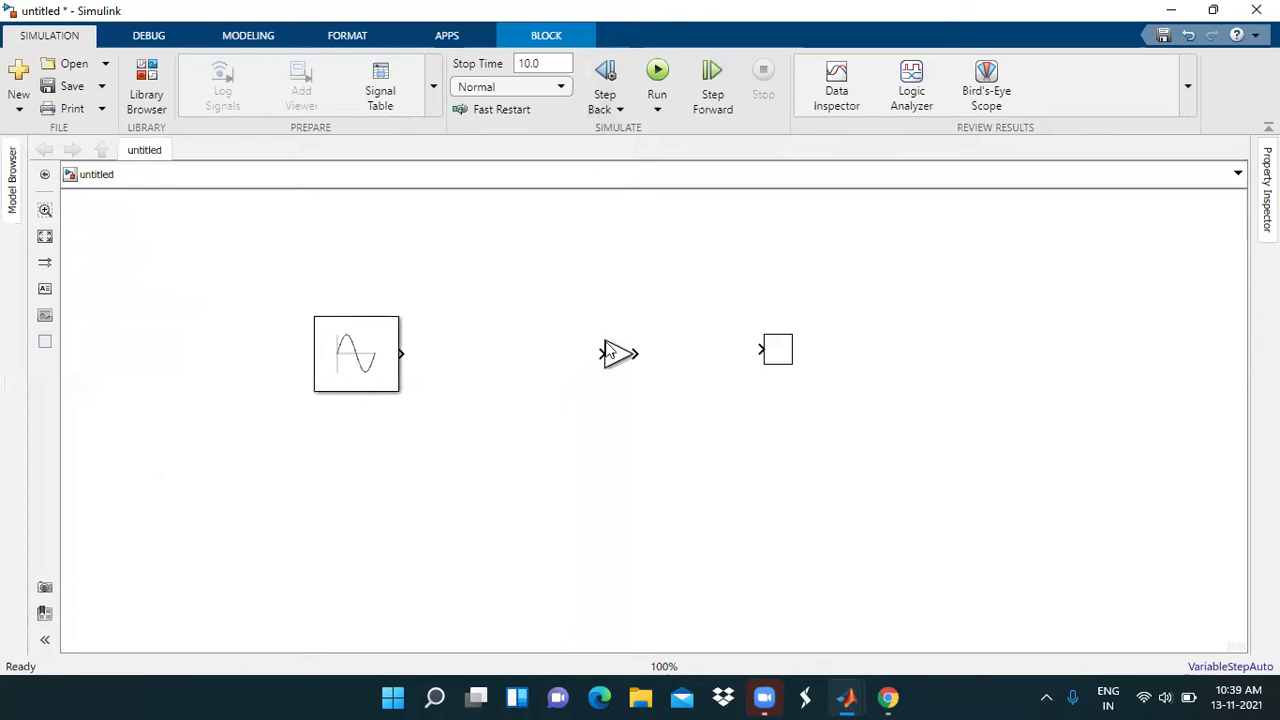
# Enlarge the Gain and Scope blocks and align the Scope's input with the Gain's output
pyautogui.moveTo(600, 343); pyautogui.dragTo(586, 318)
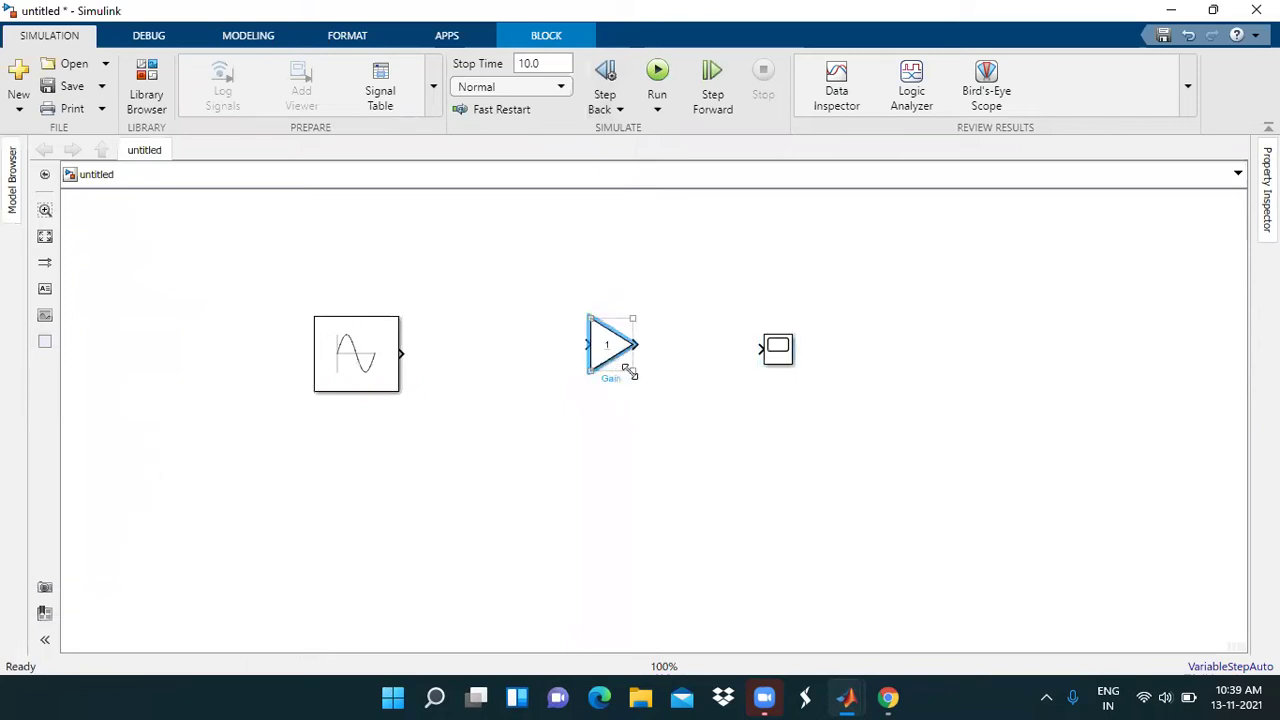
pyautogui.moveTo(629, 376); pyautogui.dragTo(645, 392)
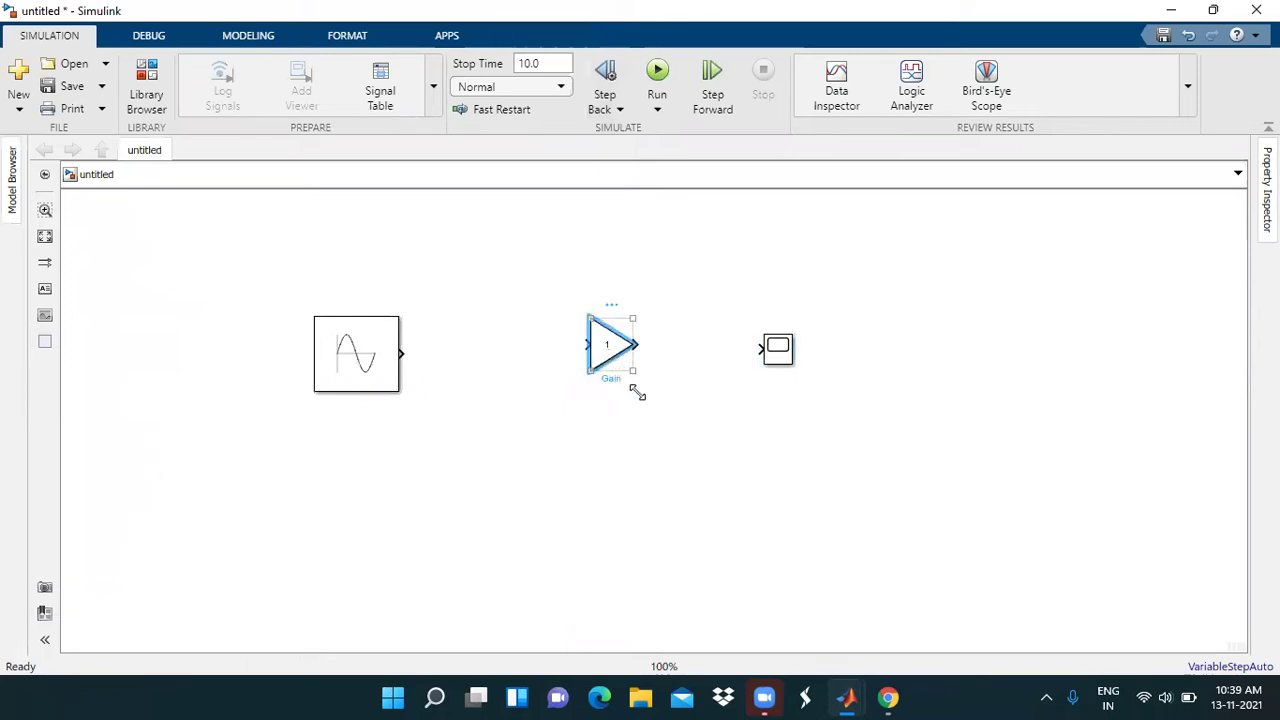
pyautogui.click(762, 332)
pyautogui.moveTo(762, 332); pyautogui.dragTo(742, 320)
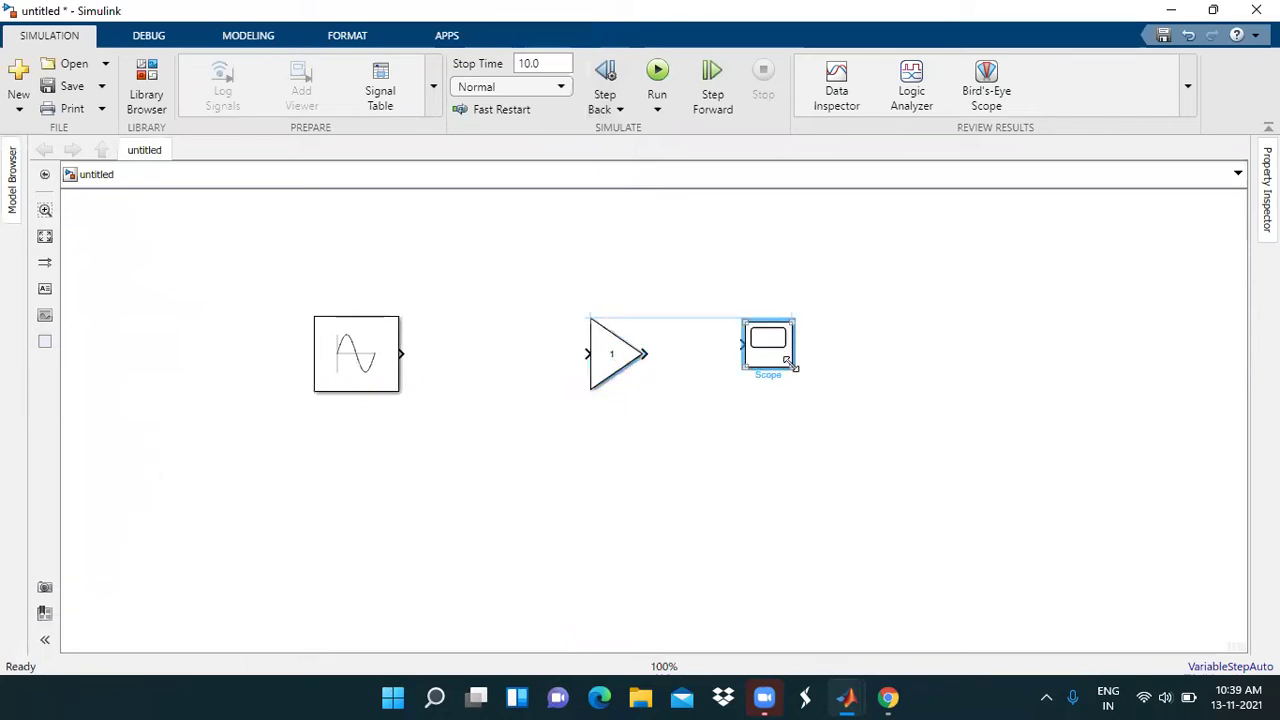
pyautogui.moveTo(800, 380)
pyautogui.mouseDown()
pyautogui.moveTo(776, 360)
pyautogui.moveTo(791, 358)
pyautogui.mouseUp()
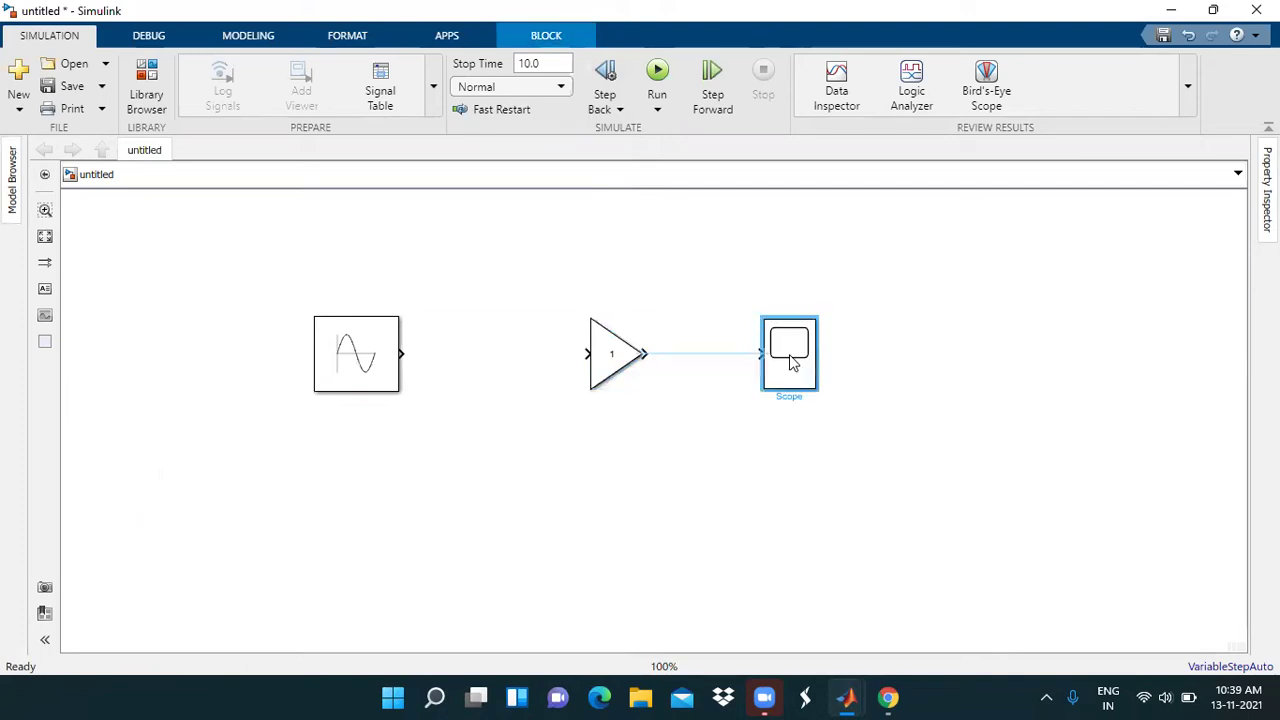
pyautogui.click(414, 483)
pyautogui.click(804, 352)
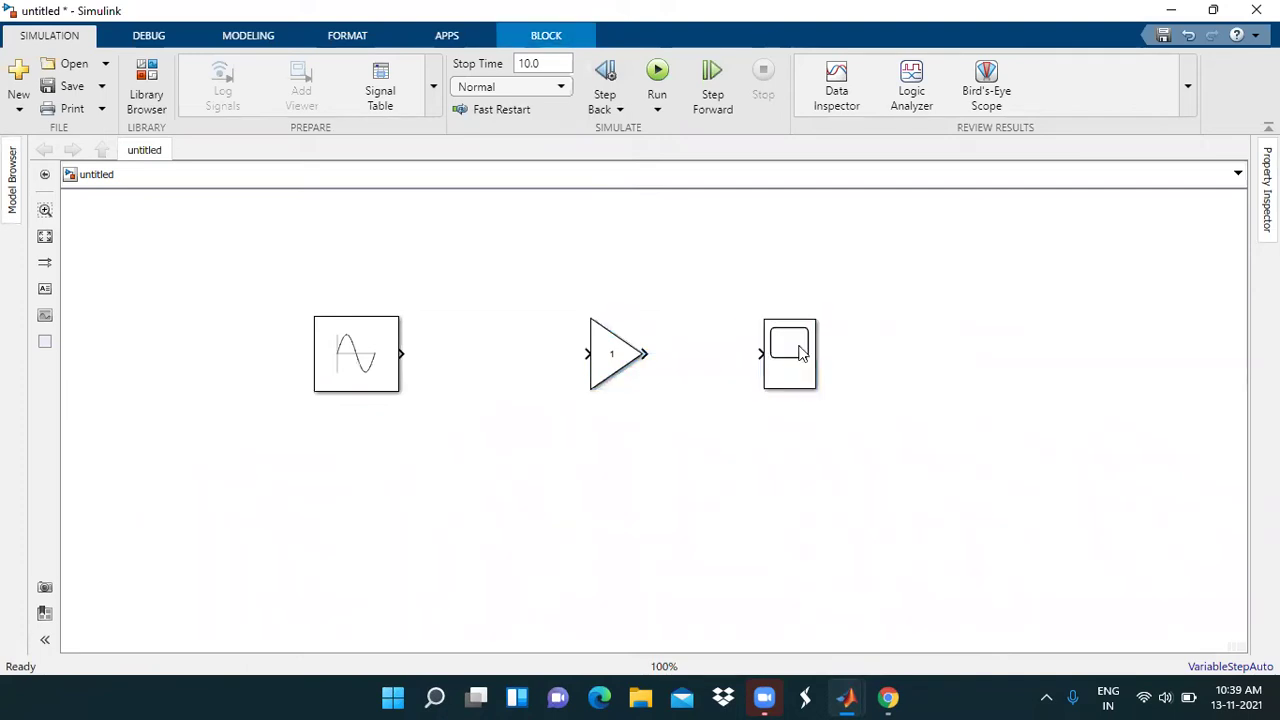
pyautogui.moveTo(829, 313); pyautogui.dragTo(842, 314)
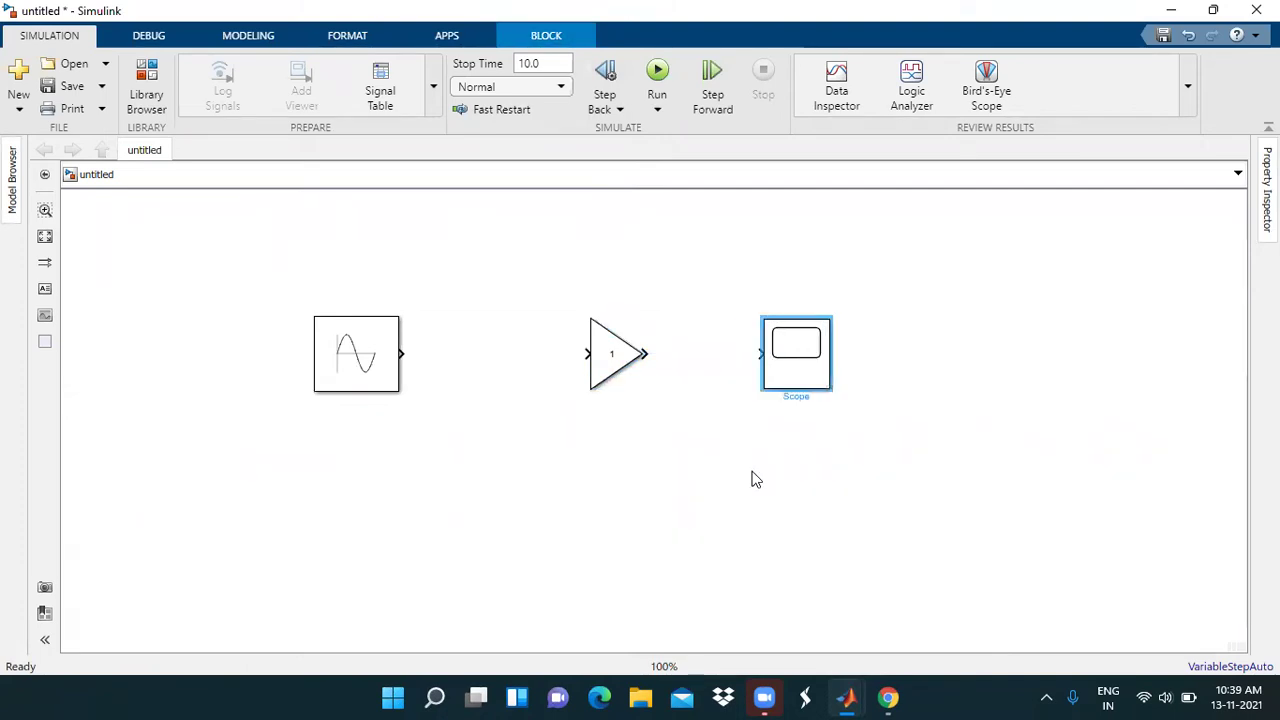
pyautogui.click(755, 481)
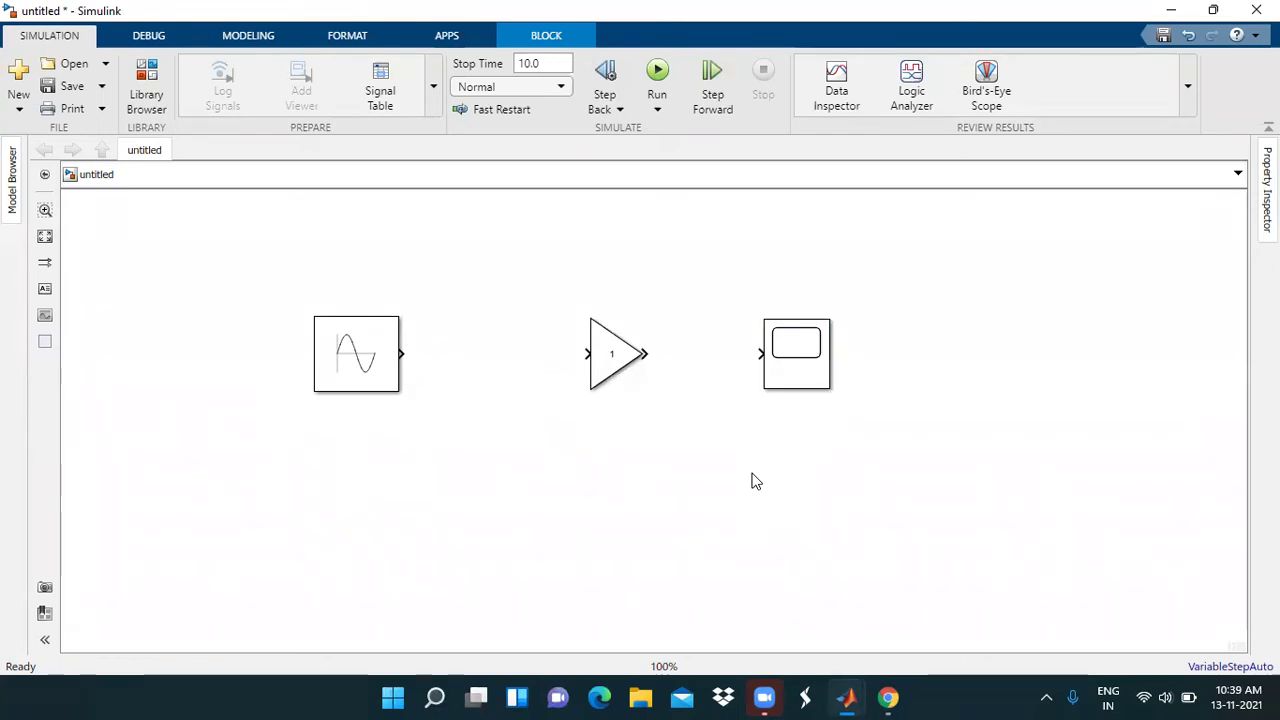
pyautogui.click(755, 481)
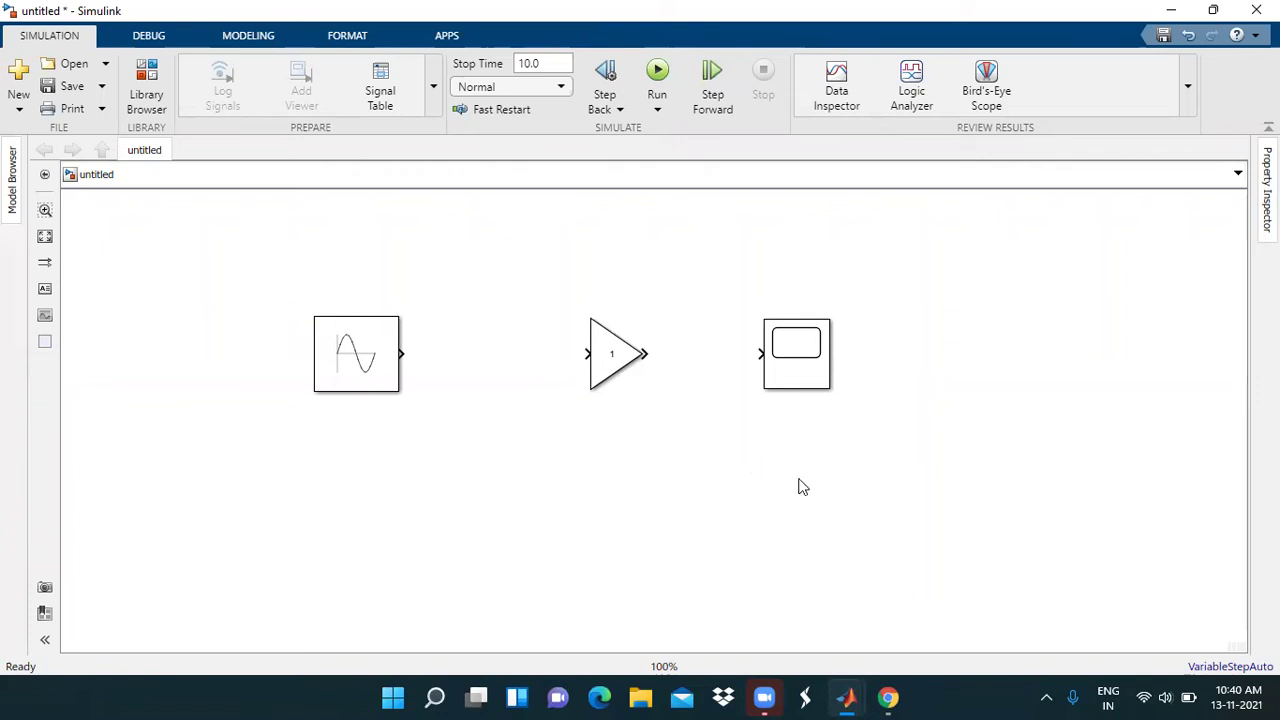
# Open the Sine Wave block's parameters and set its amplitude to 110
pyautogui.click(362, 370)
pyautogui.click(362, 370)
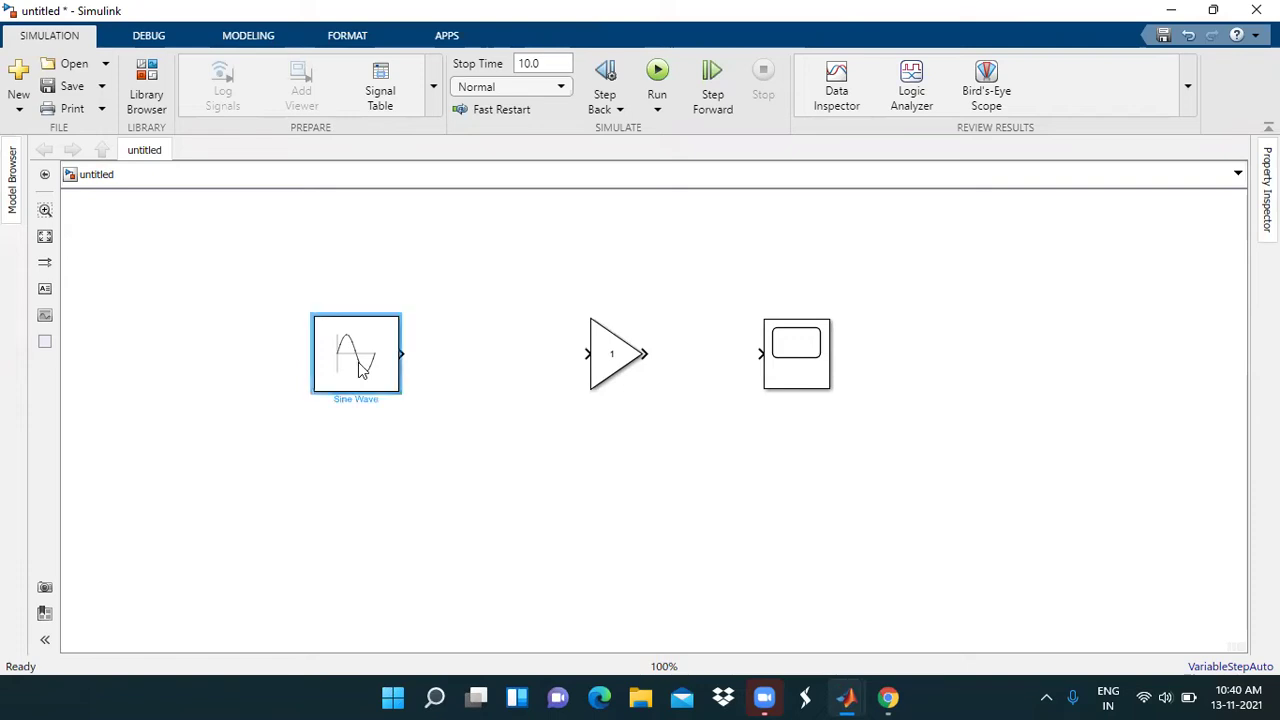
pyautogui.doubleClick(362, 370)
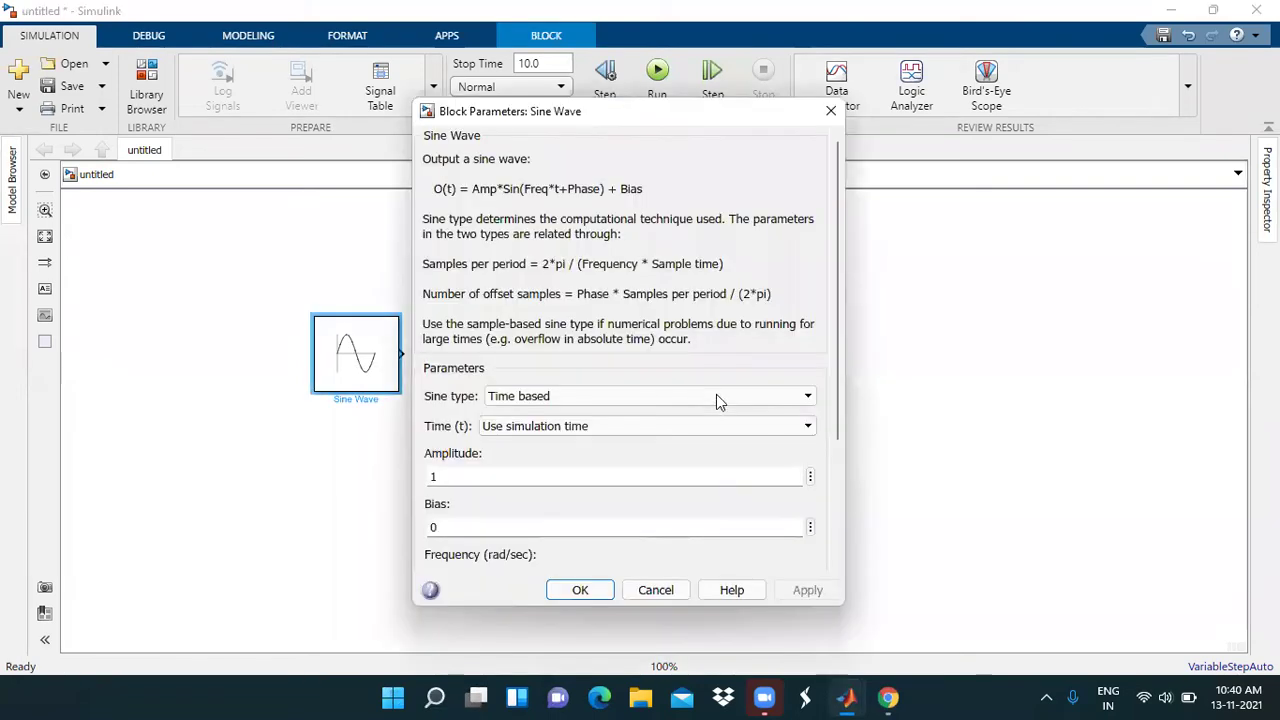
pyautogui.scroll(-3, 740, 385)
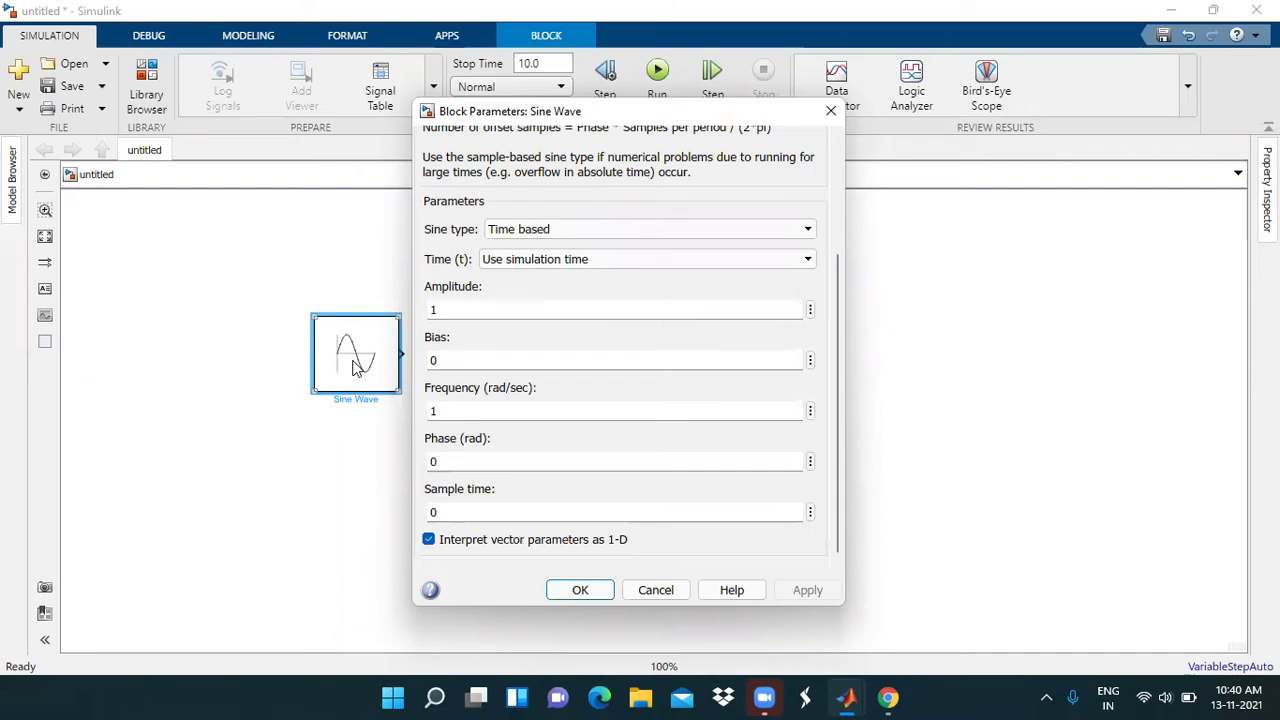
pyautogui.doubleClick(451, 308)
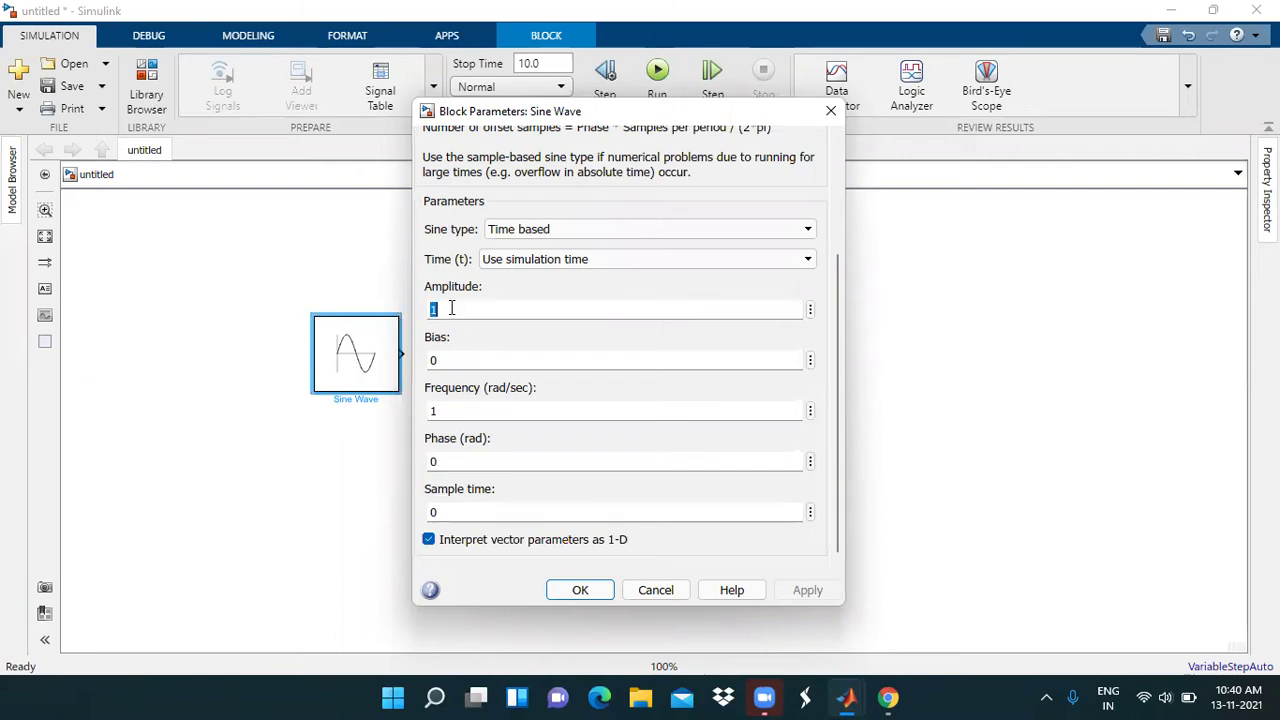
pyautogui.write('110')
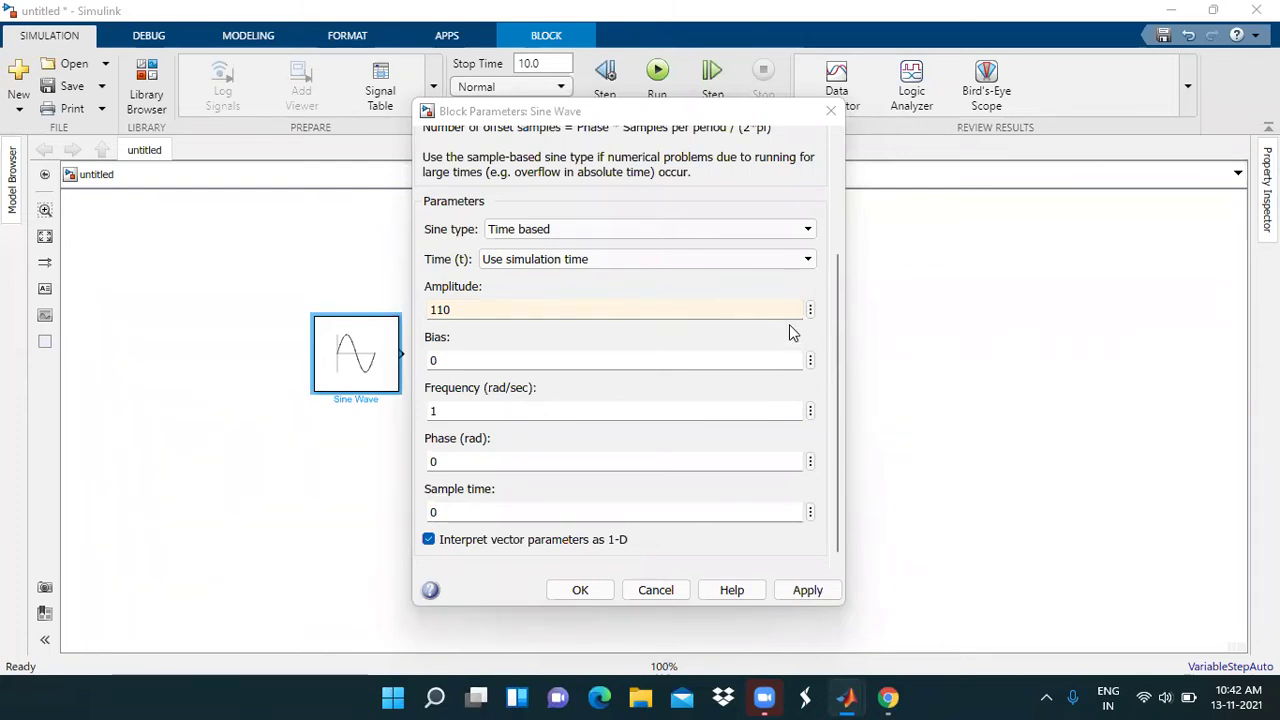
# Set the sine wave's frequency to 2*pi*50 rad/sec
pyautogui.doubleClick(470, 412)
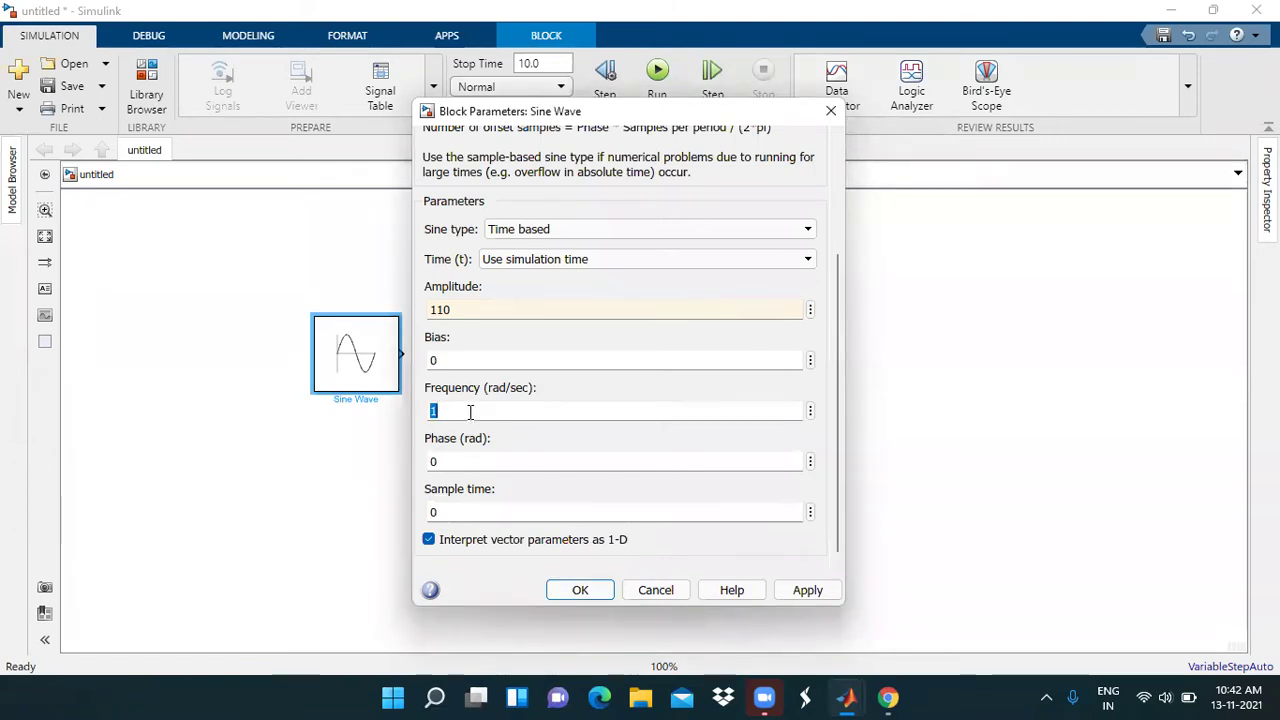
pyautogui.write('2')
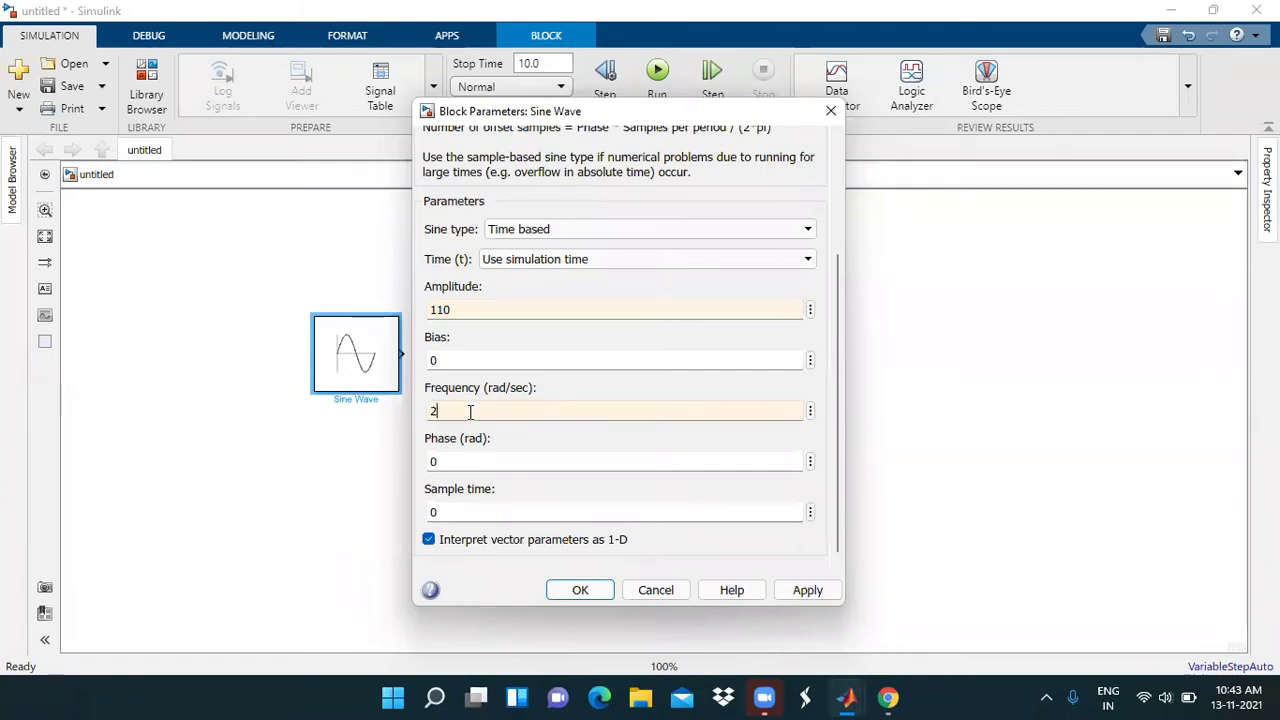
pyautogui.write('*pi*')
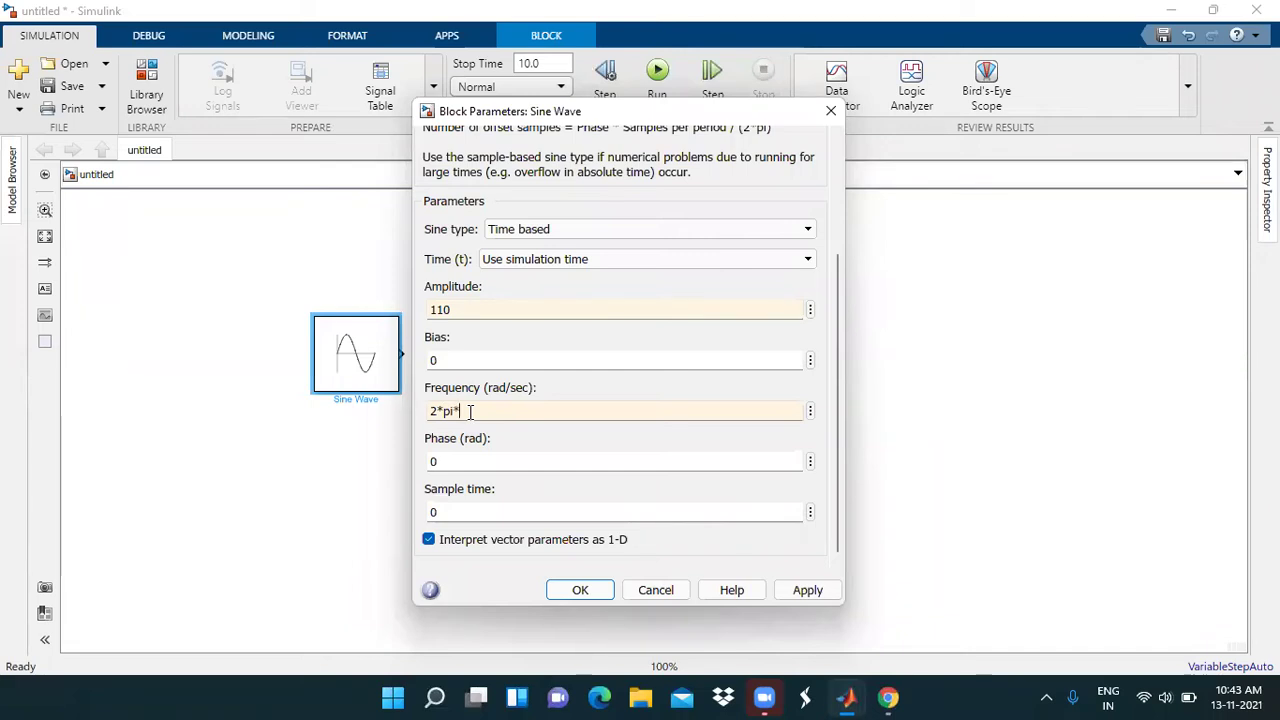
pyautogui.write('50')
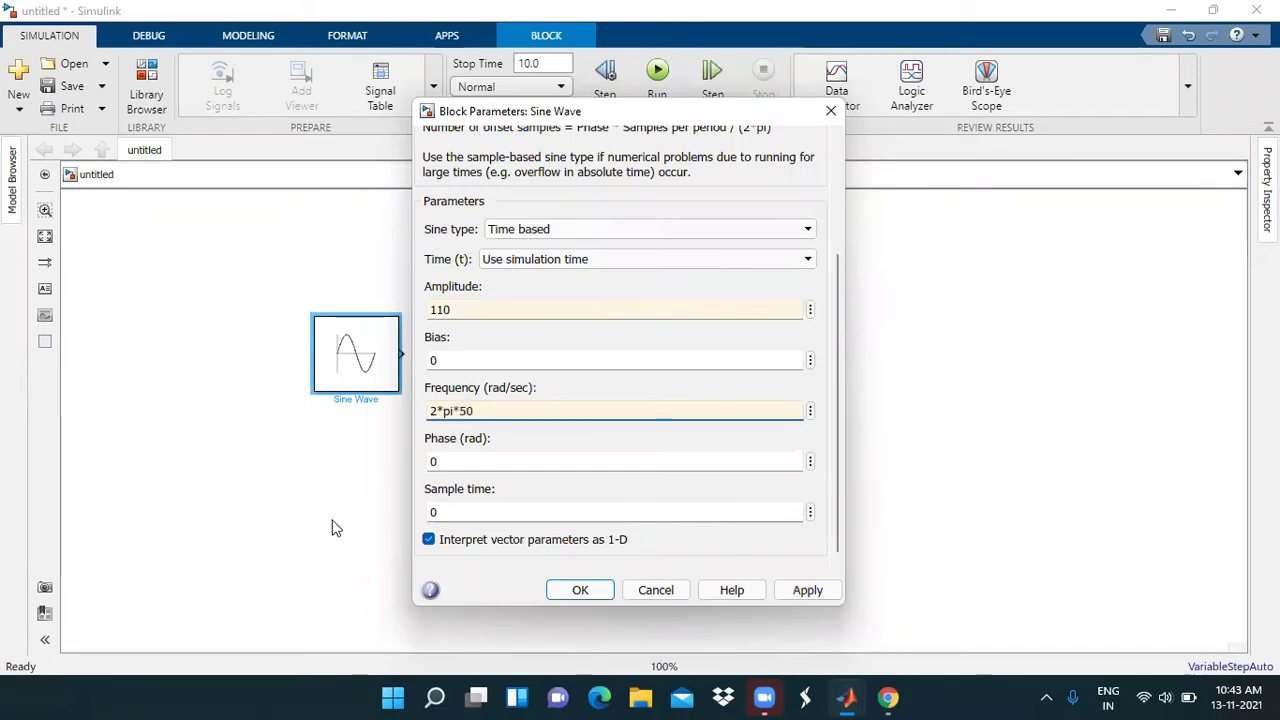
pyautogui.click(589, 452)
pyautogui.scroll(1, 568, 467)
pyautogui.scroll(-1, 568, 467)
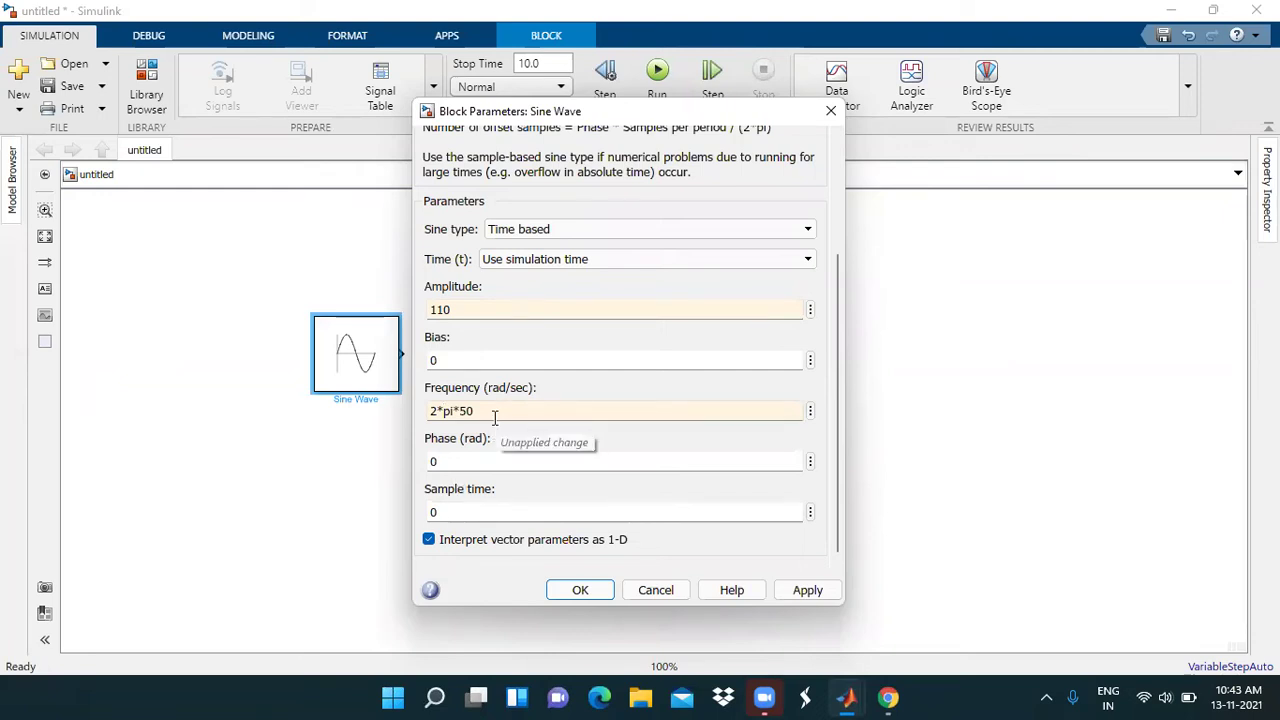
# Set the Sine Wave block's sample time to 1e-6 and apply its parameters
pyautogui.doubleClick(457, 510)
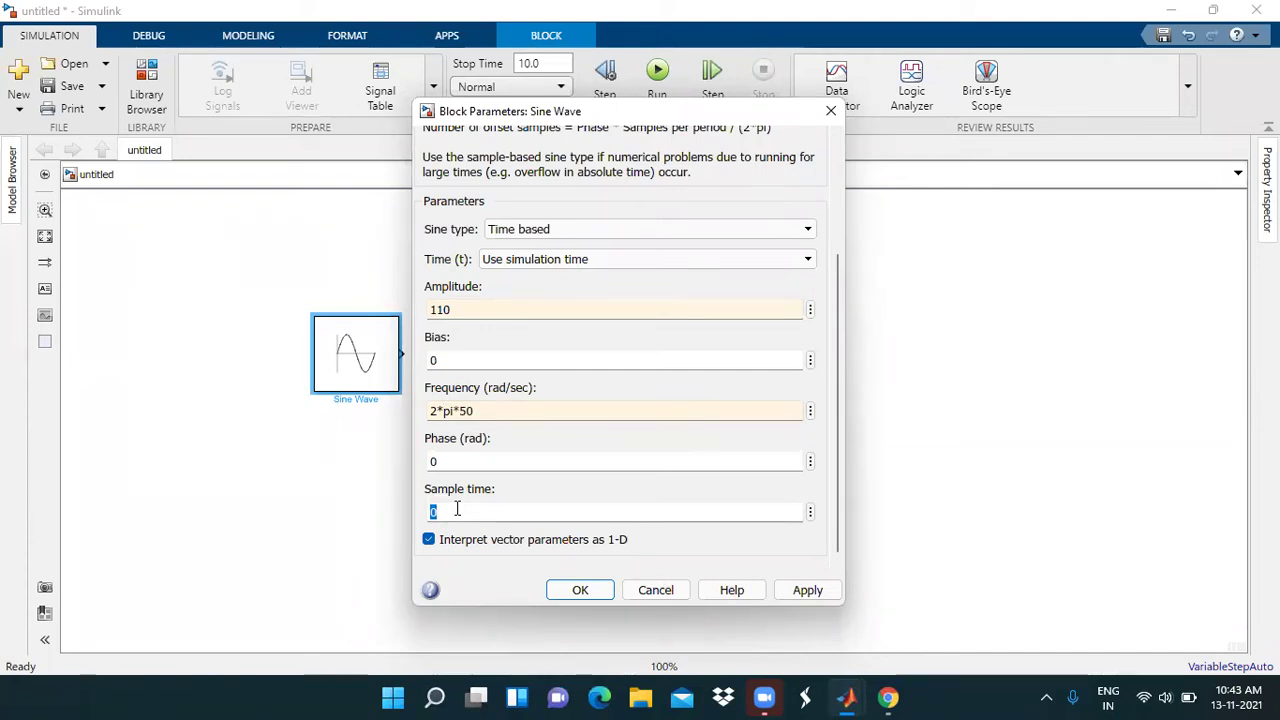
pyautogui.write('1')
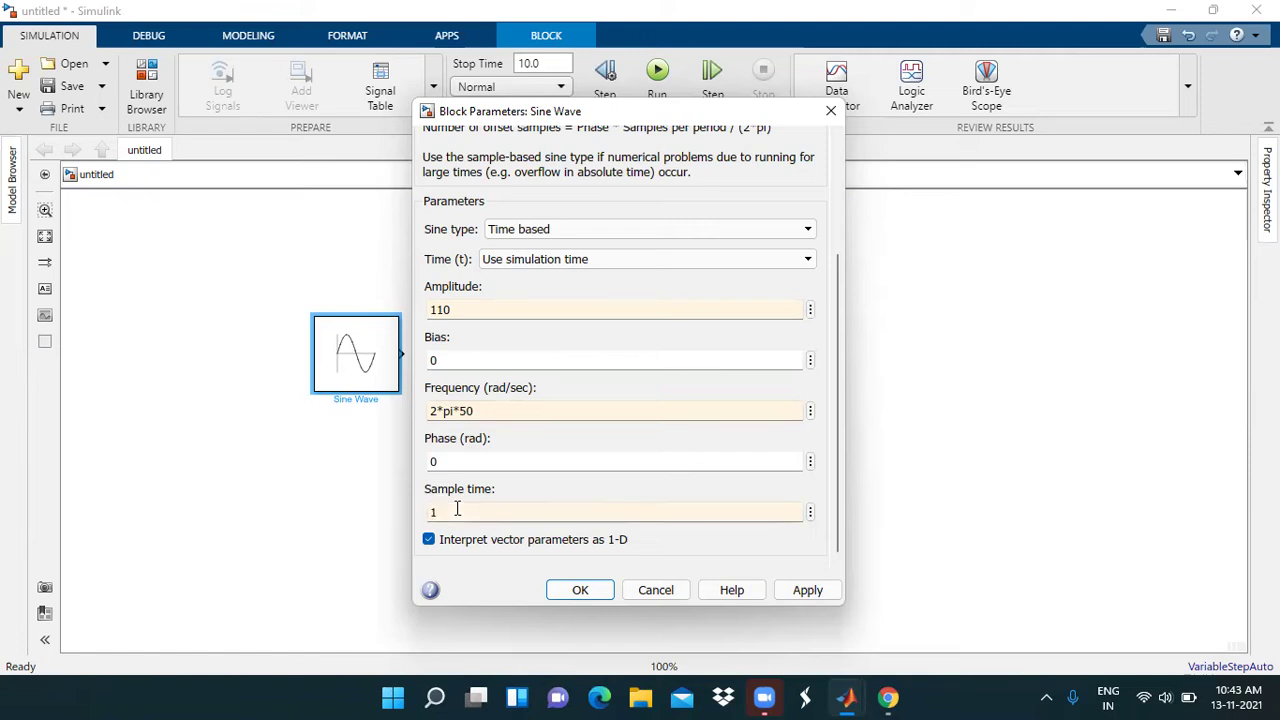
pyautogui.write('e-6')
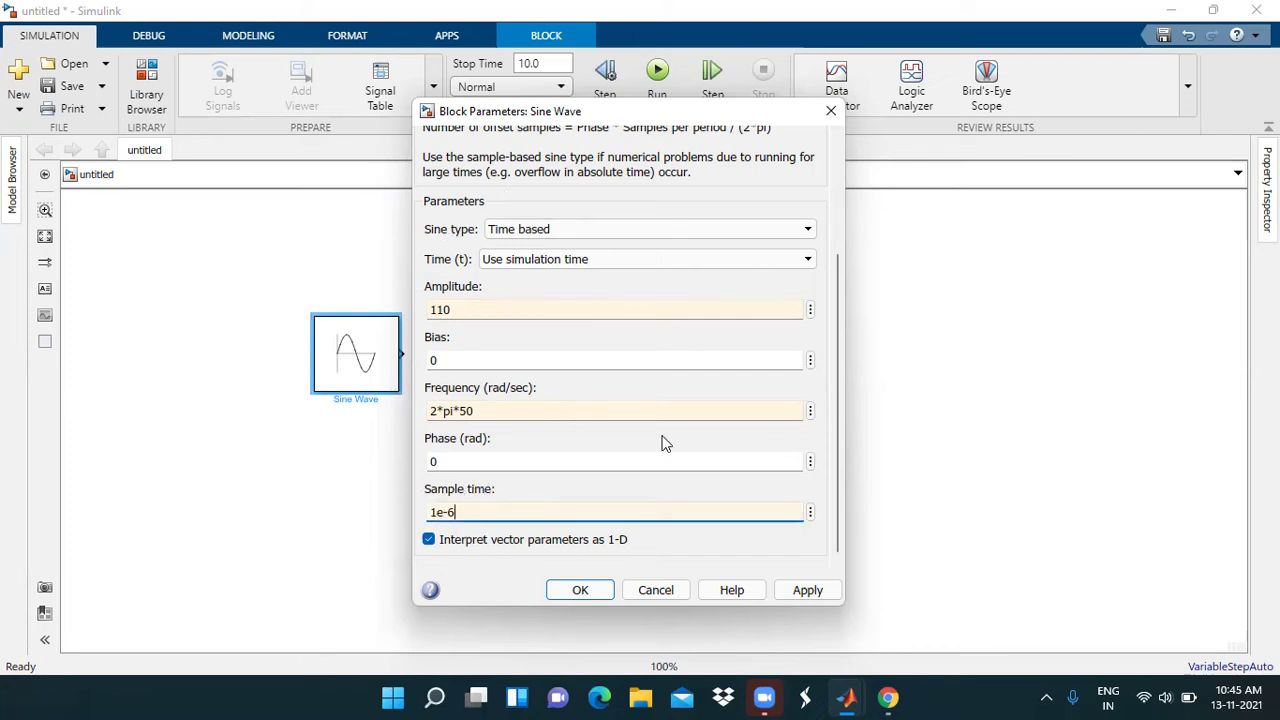
pyautogui.click(808, 590)
pyautogui.click(581, 590)
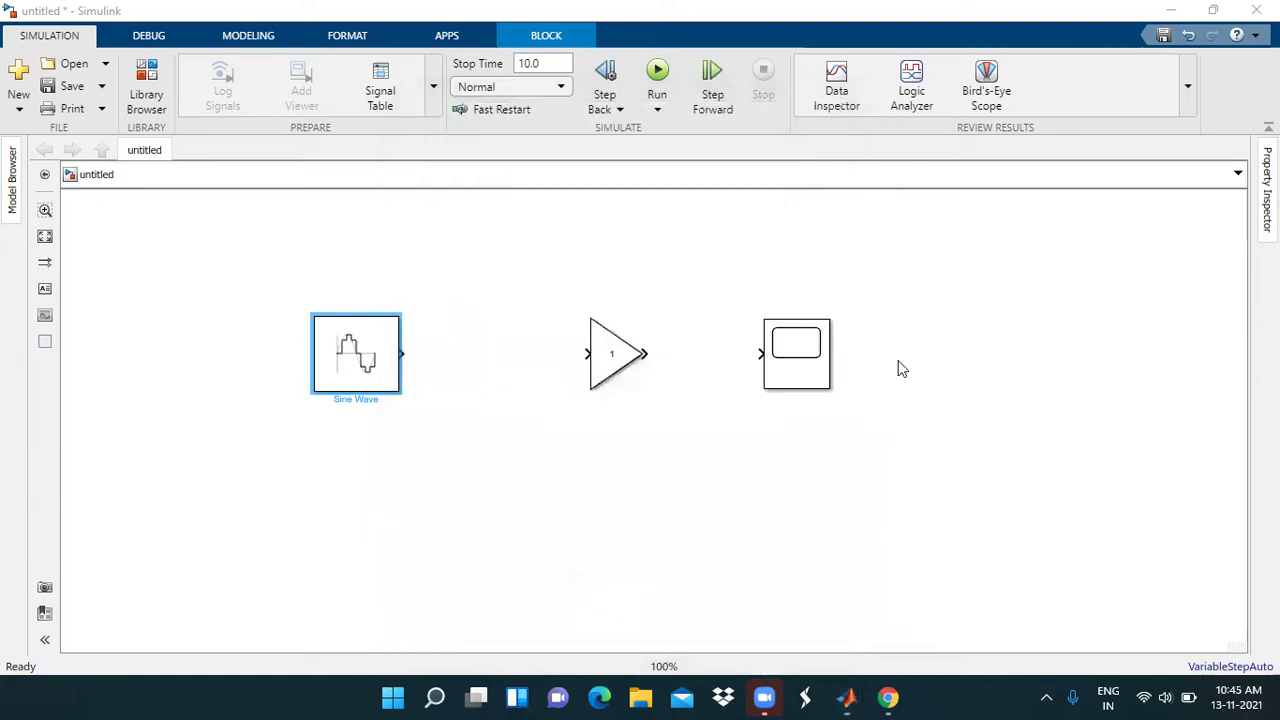
# Set the Gain block's gain value to 2 and apply it
pyautogui.doubleClick(610, 360)
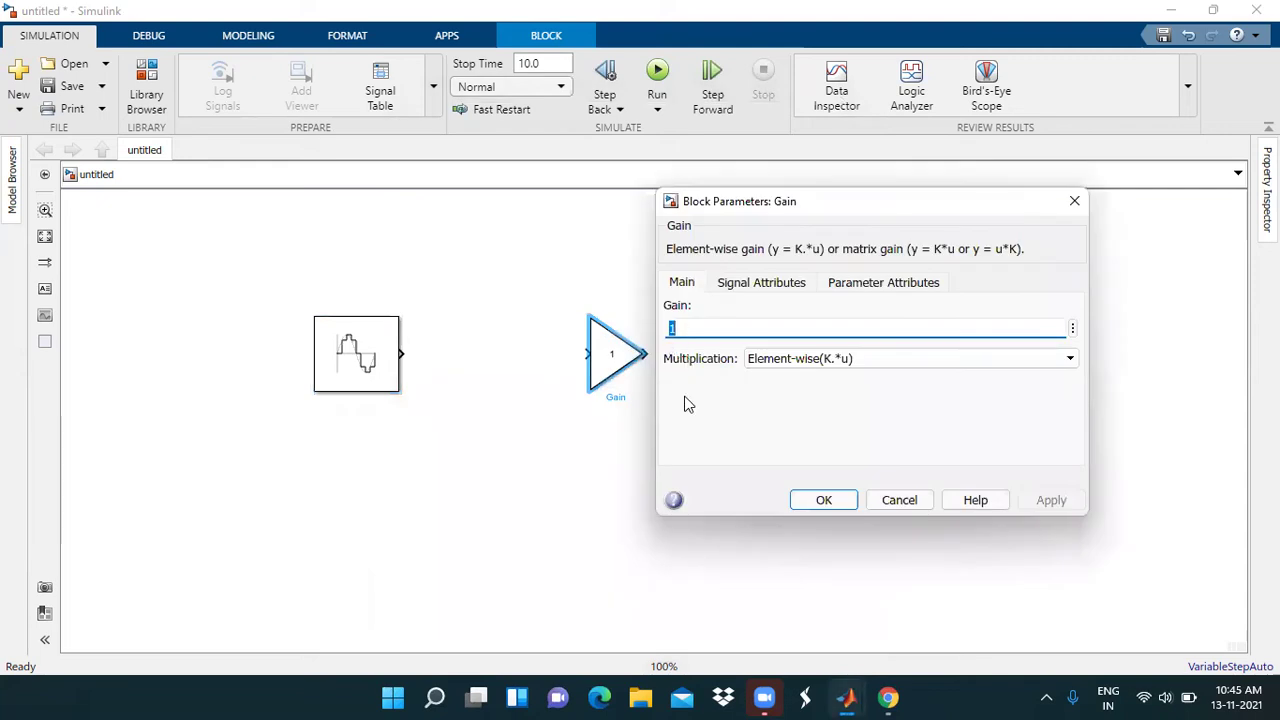
pyautogui.write('2')
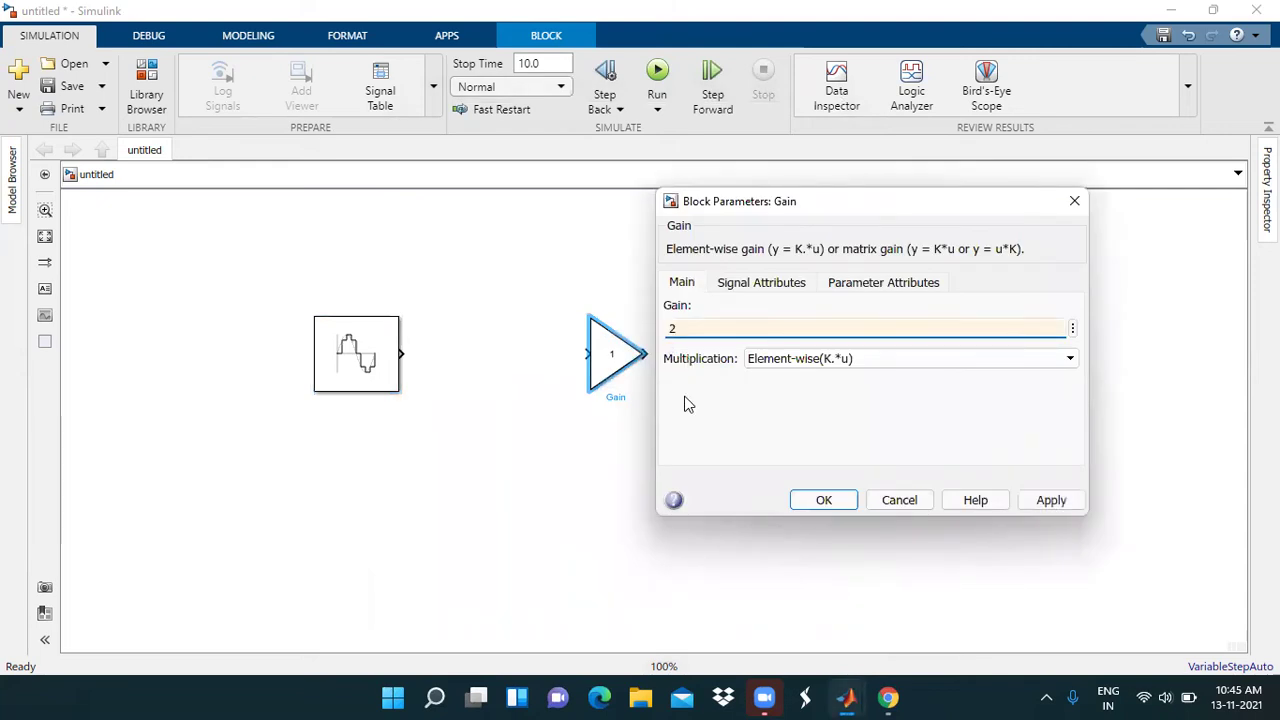
pyautogui.click(1040, 498)
pyautogui.click(823, 500)
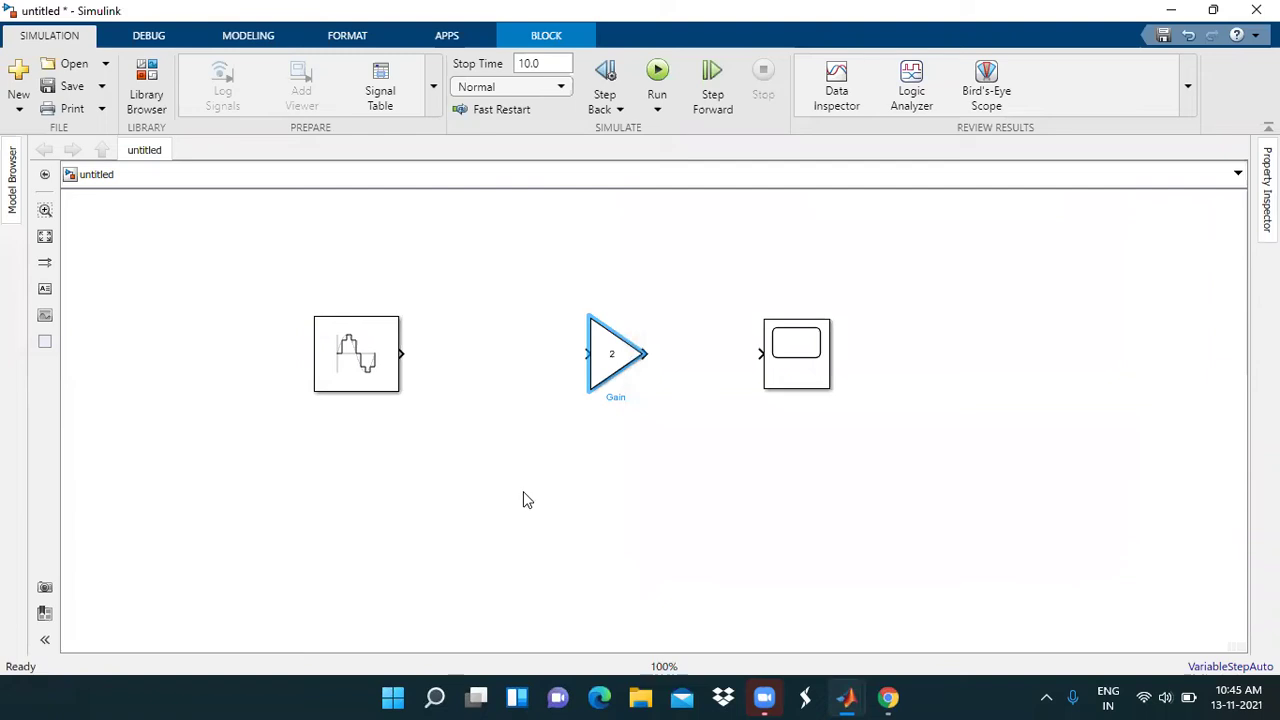
pyautogui.click(360, 358)
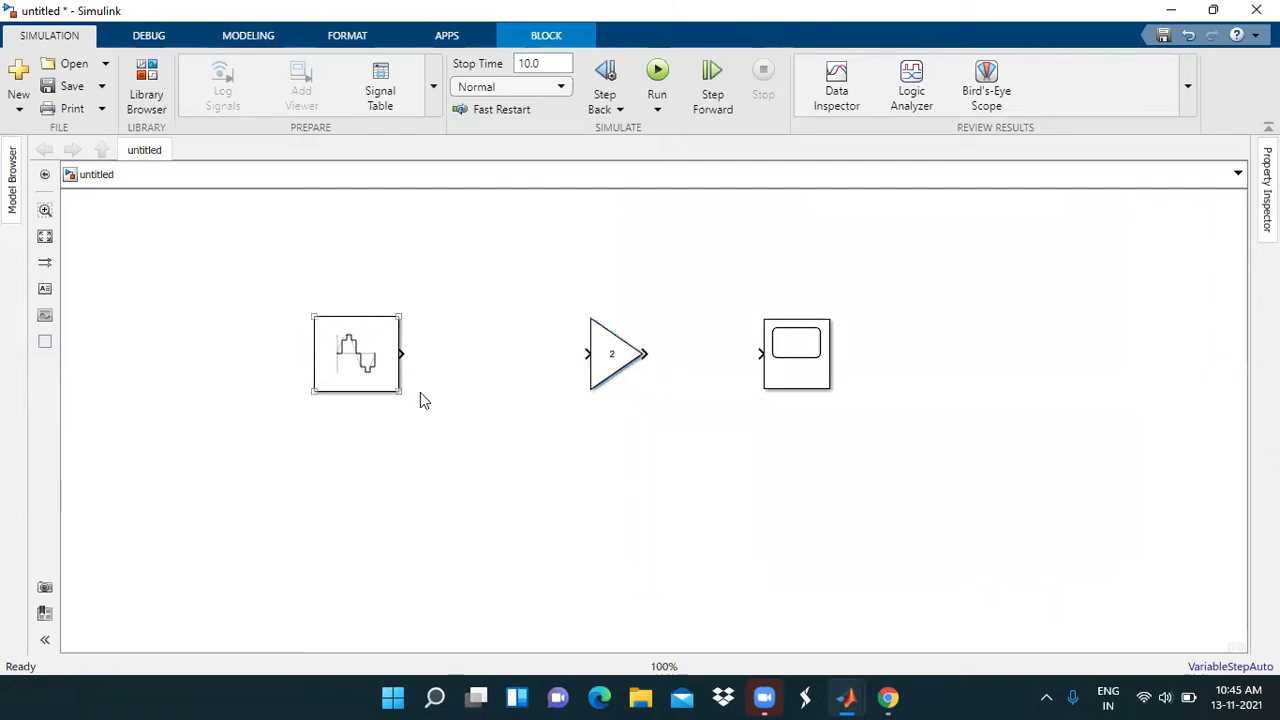
pyautogui.click(428, 310)
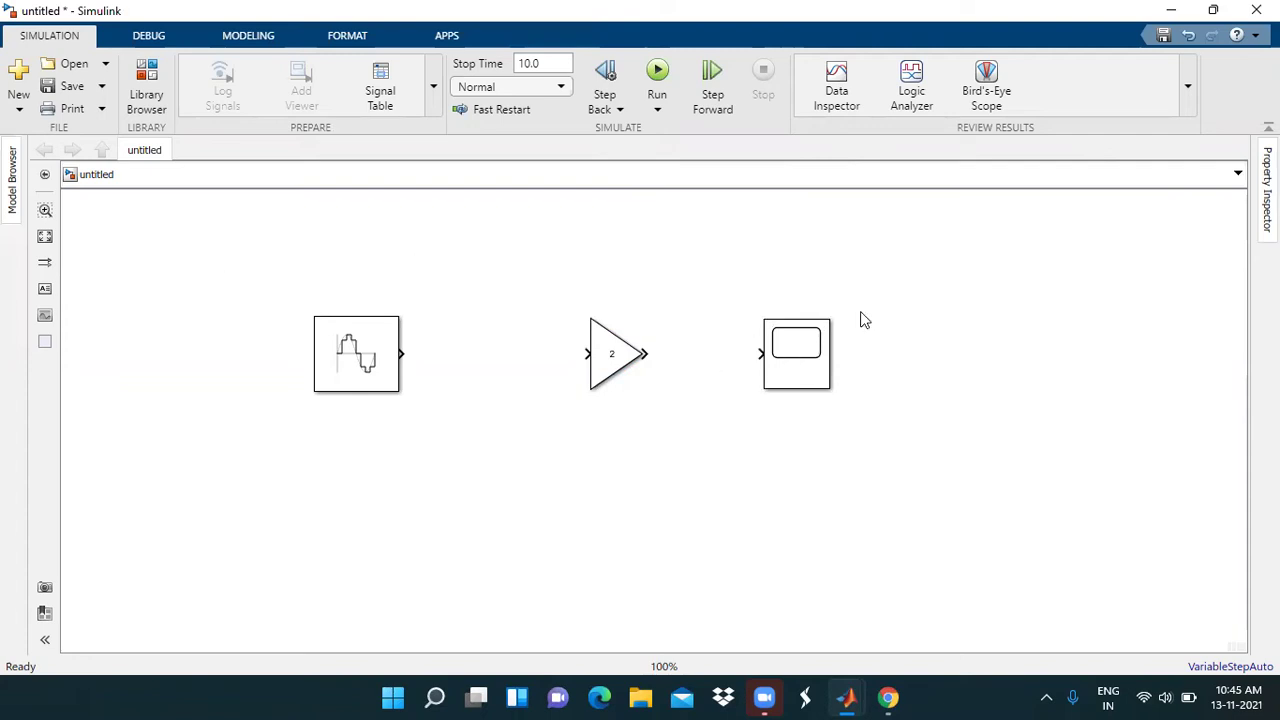
# Open the Scope's configuration properties and set its sample time to 1e-6
pyautogui.click(800, 373)
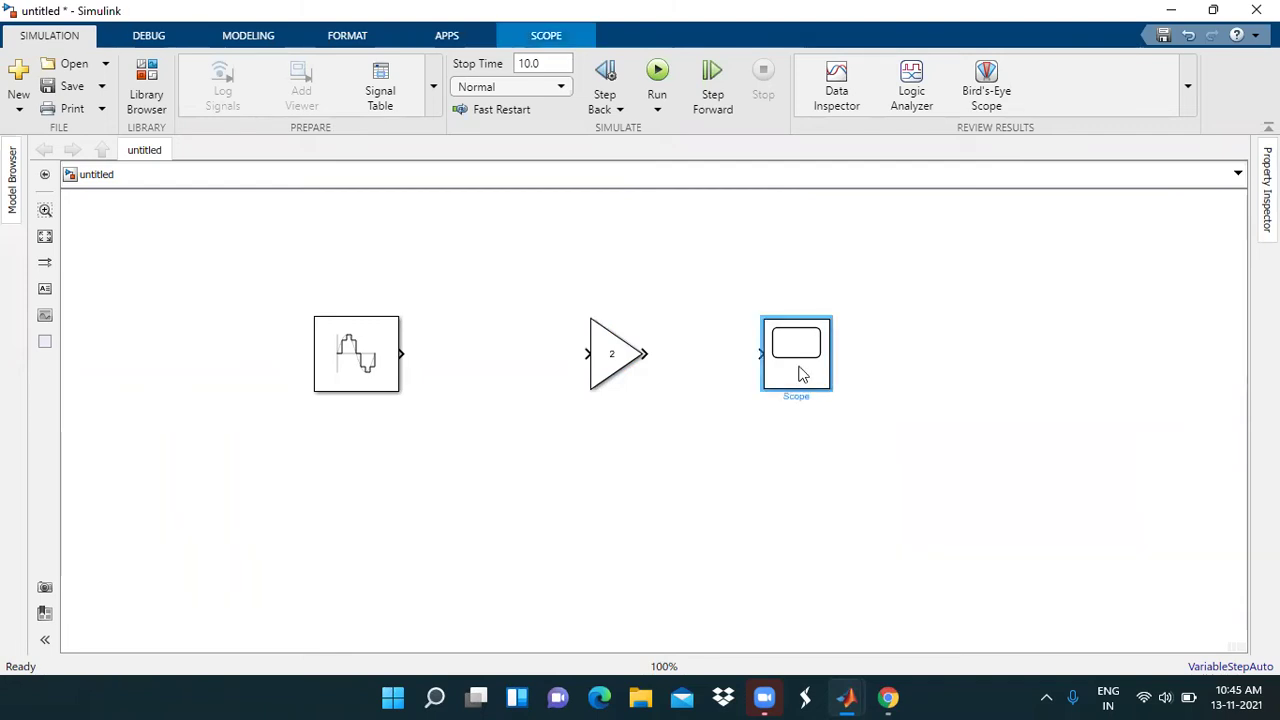
pyautogui.doubleClick(800, 373)
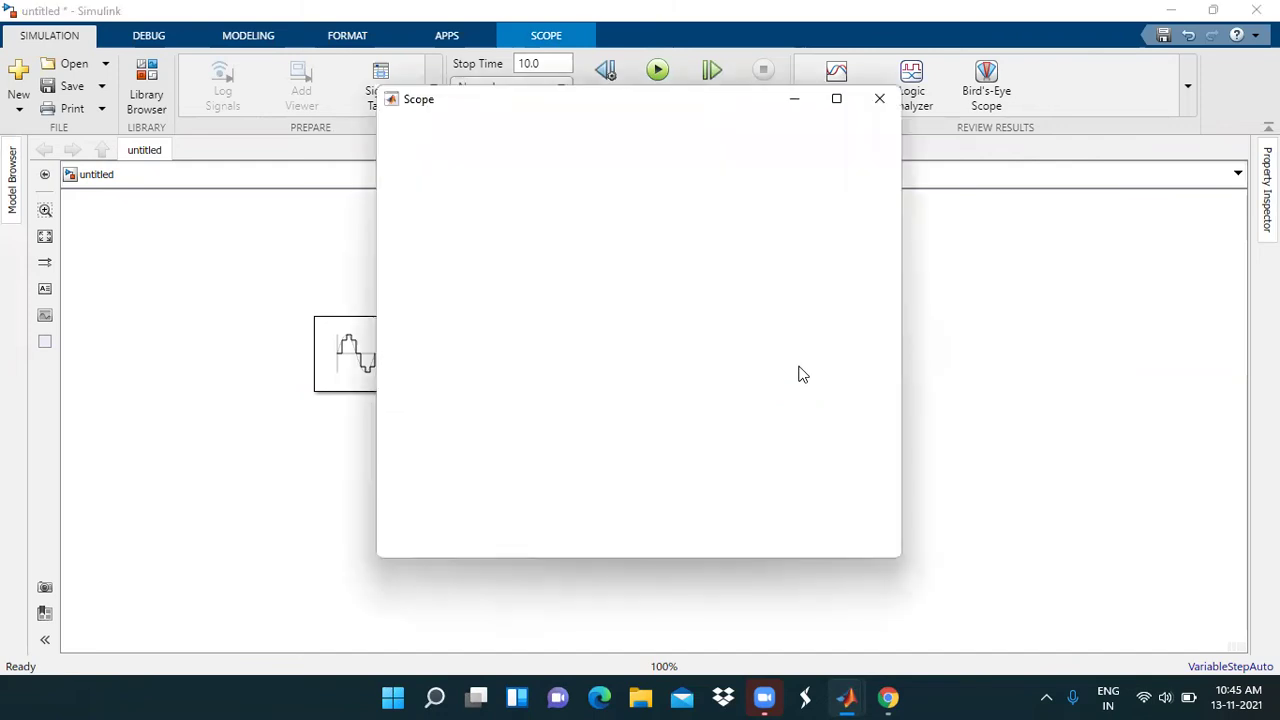
pyautogui.click(837, 98)
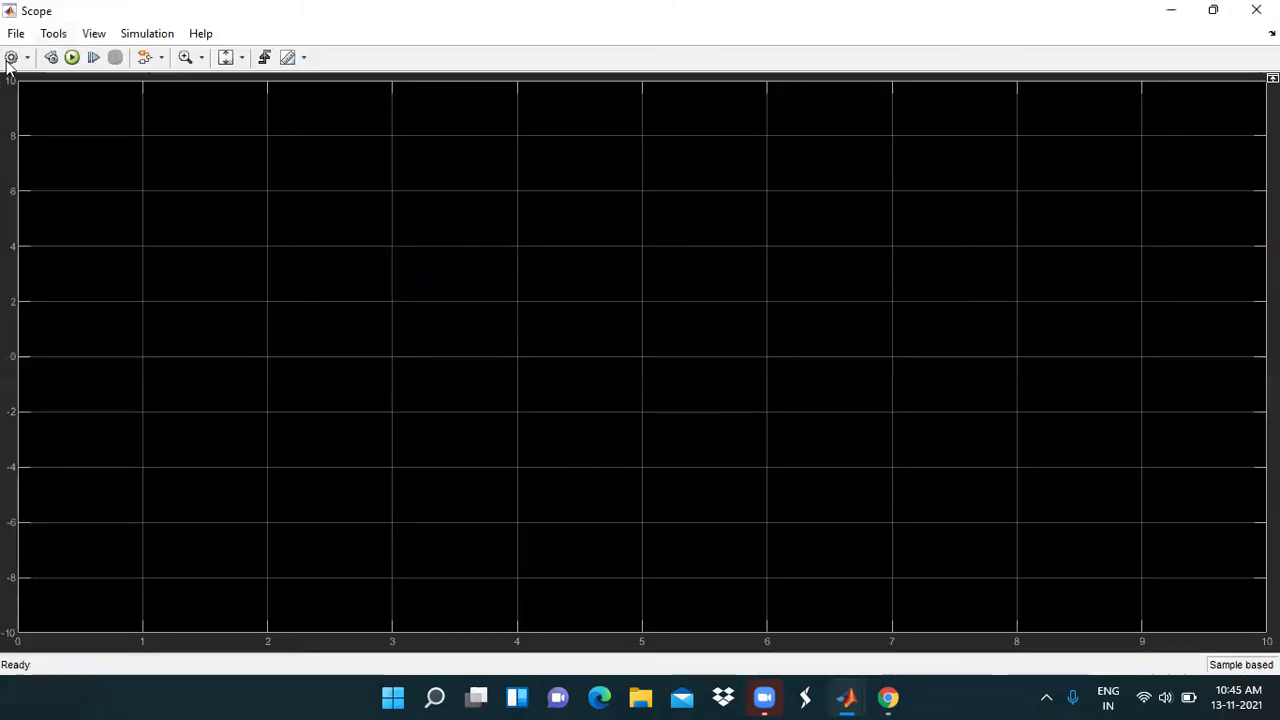
pyautogui.click(10, 59)
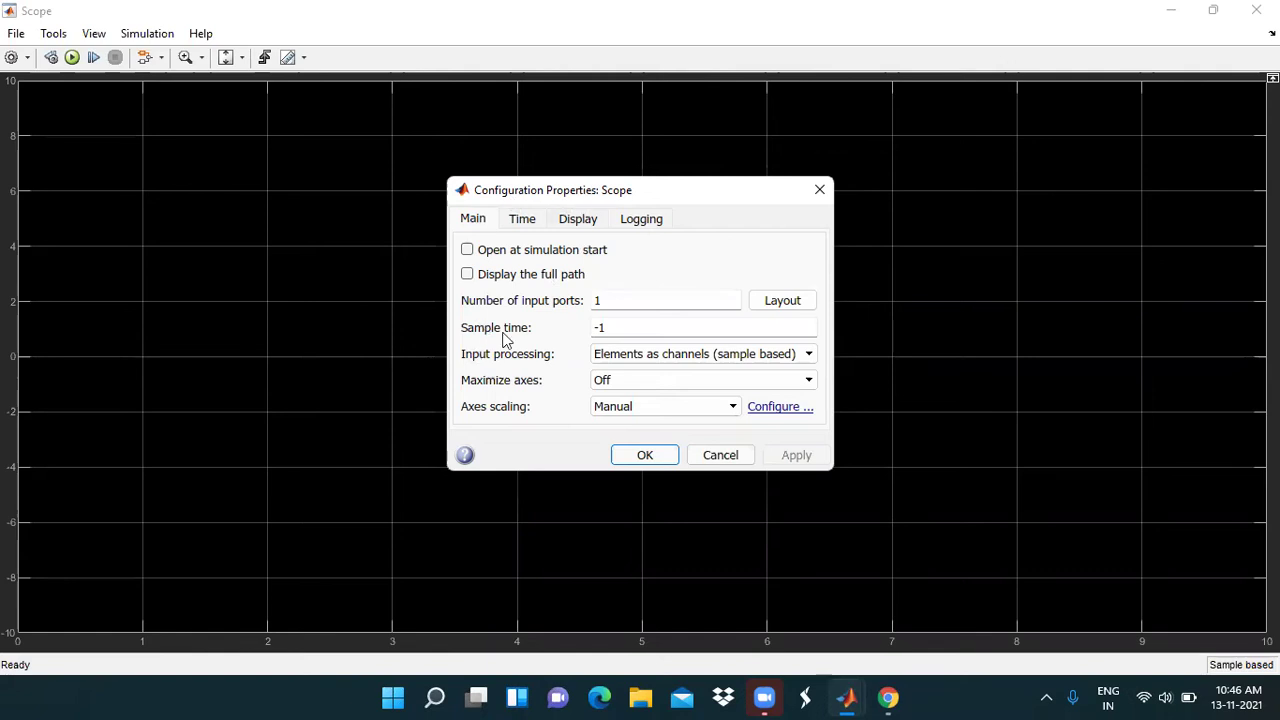
pyautogui.doubleClick(616, 329)
pyautogui.write('1e-6')
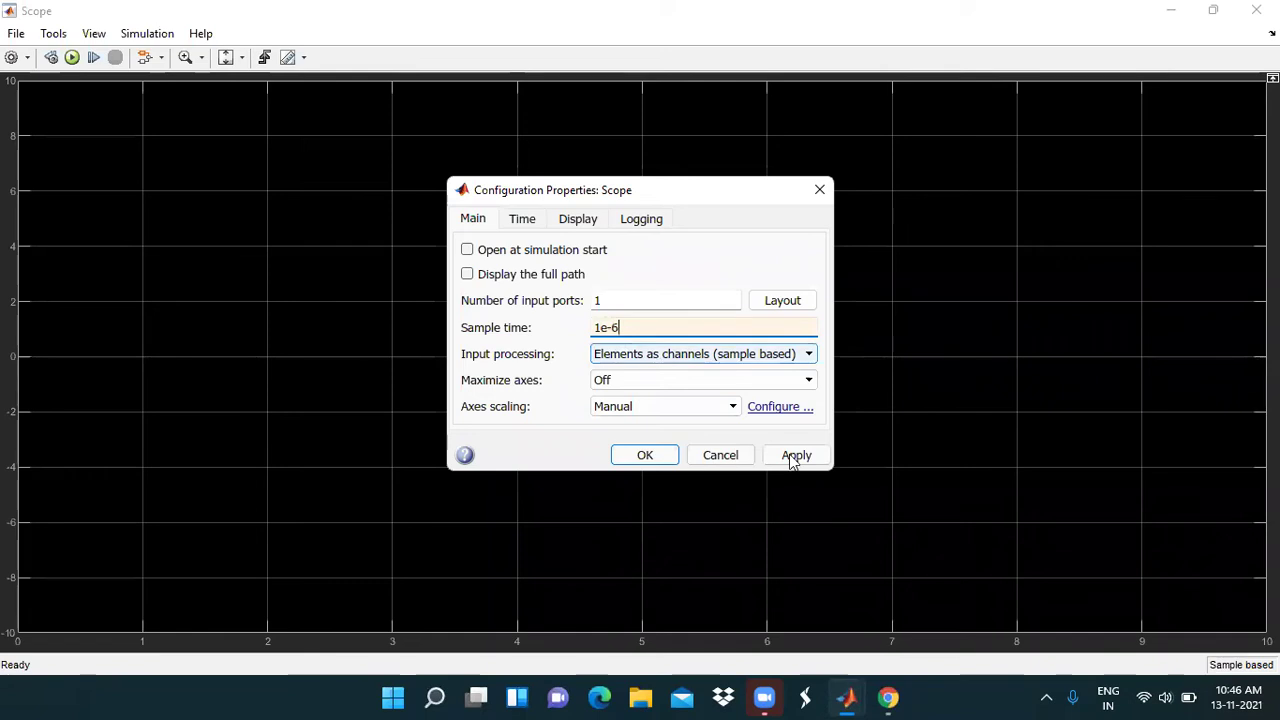
pyautogui.click(652, 456)
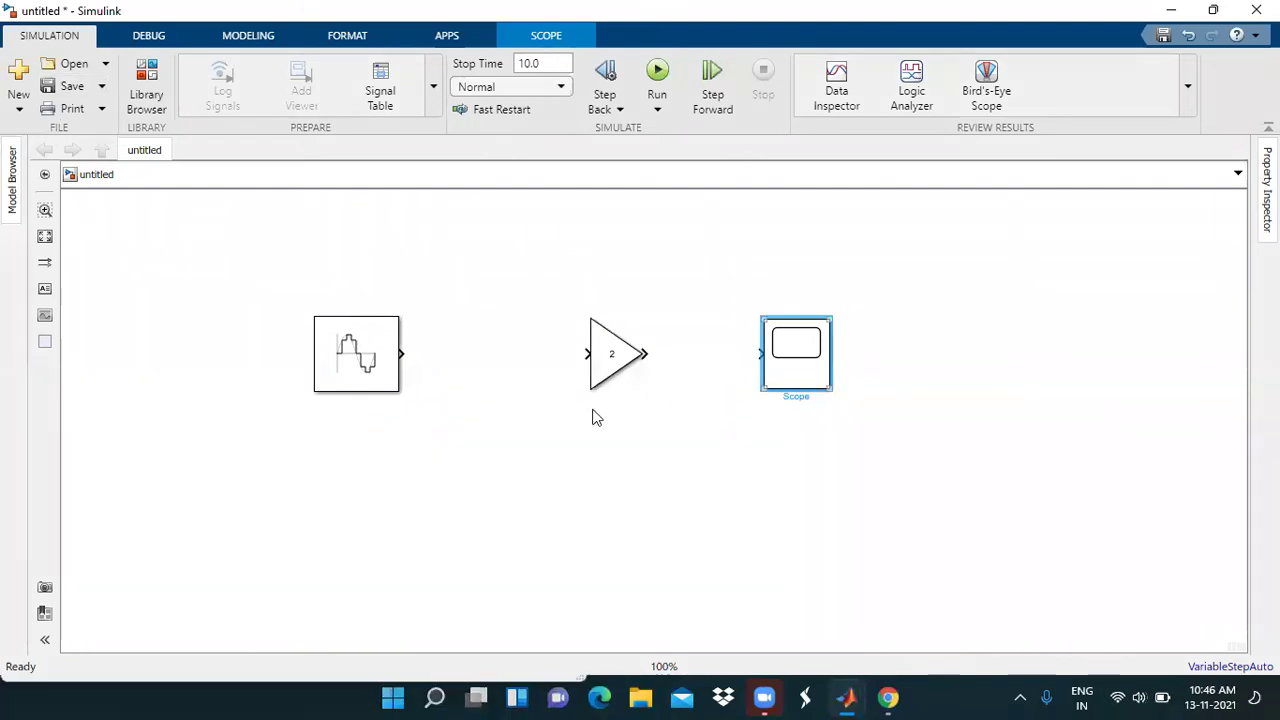
# Set the simulation stop time to 0.1 seconds
pyautogui.click(593, 322)
pyautogui.click(545, 58)
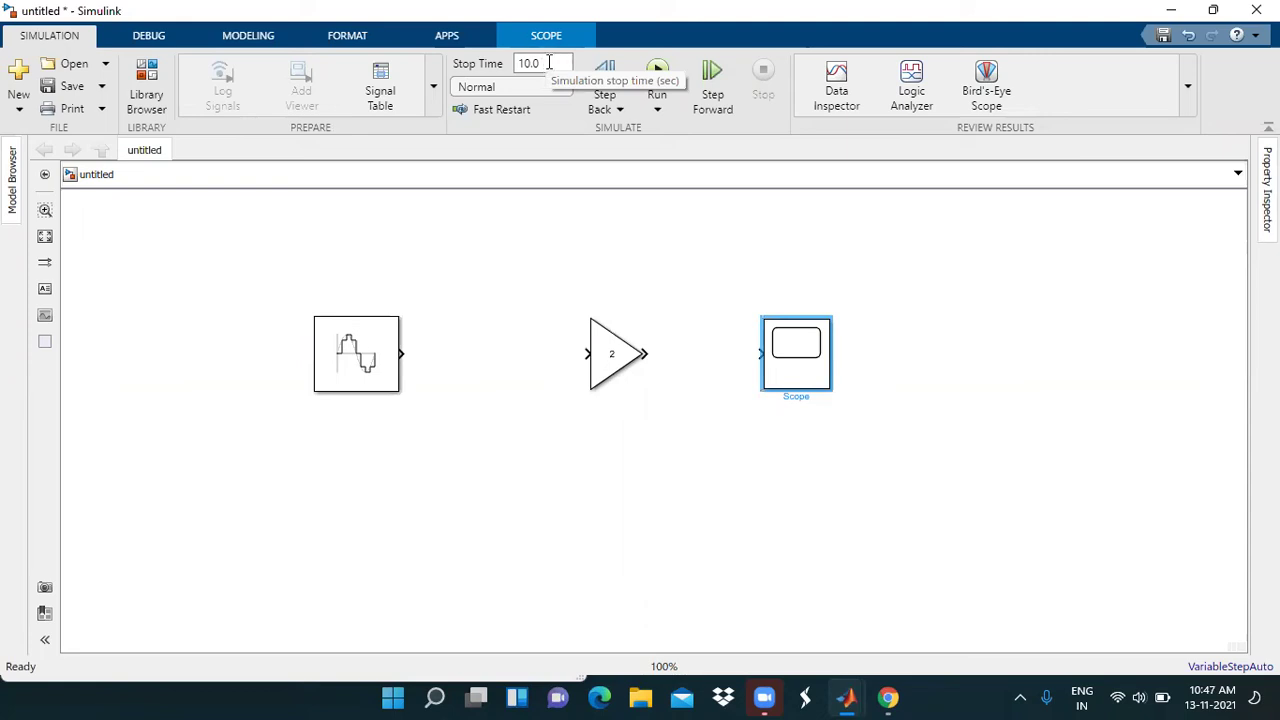
pyautogui.click(549, 62)
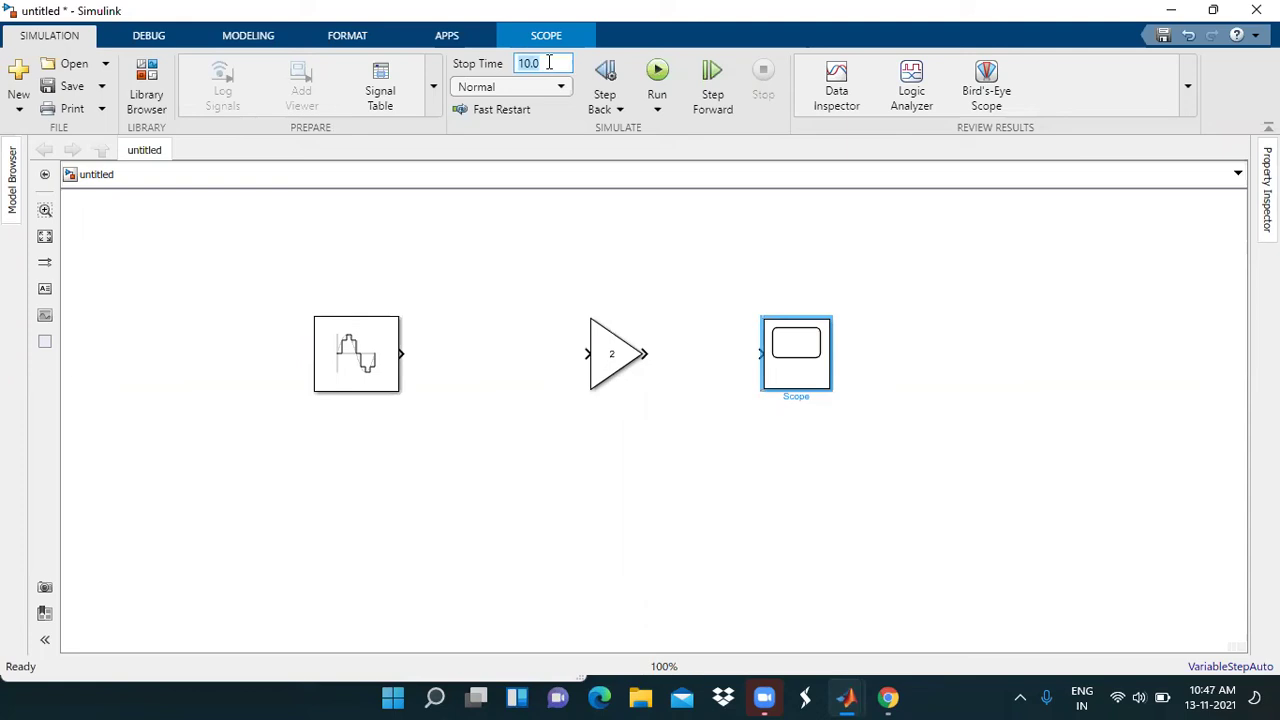
pyautogui.write('1')
pyautogui.press('BackSpace')
pyautogui.write('0.1')
pyautogui.click(577, 502)
# Connect the Sine Wave output to the Gain input and the Gain output to the Scope input
pyautogui.click(366, 362)
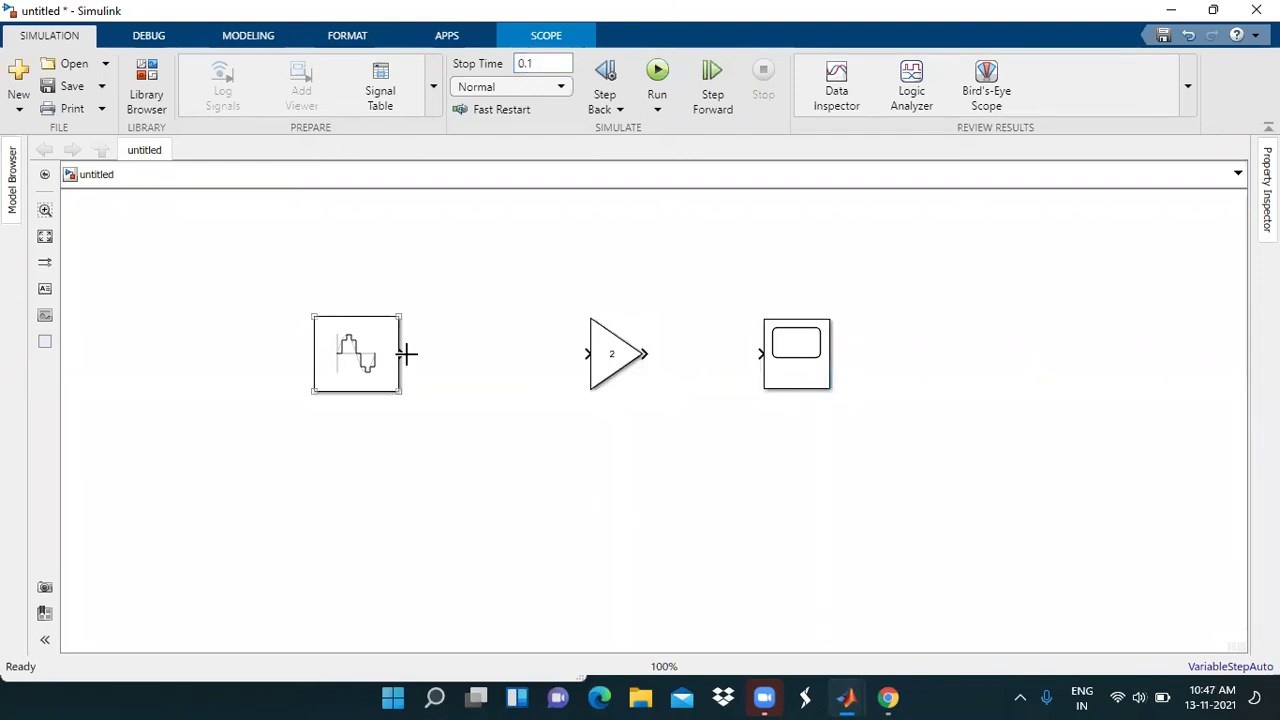
pyautogui.moveTo(400, 352); pyautogui.dragTo(762, 353)
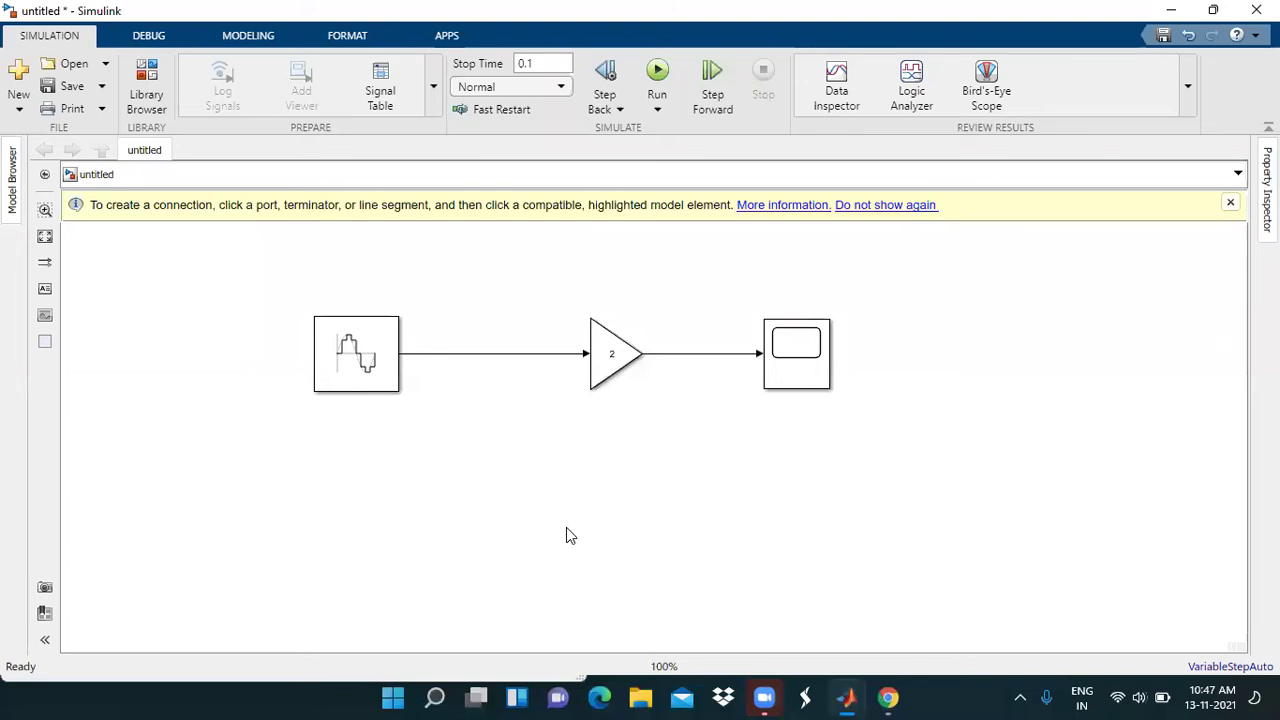
pyautogui.click(363, 359)
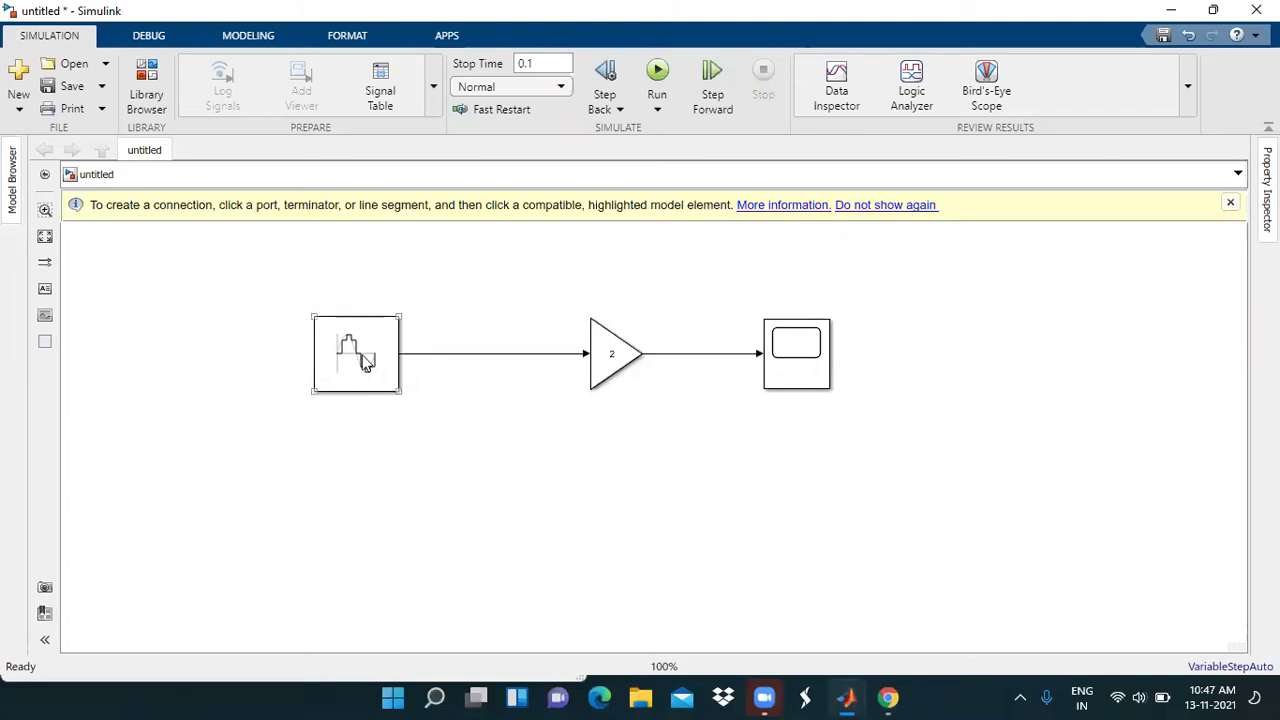
pyautogui.click(794, 389)
pyautogui.click(751, 452)
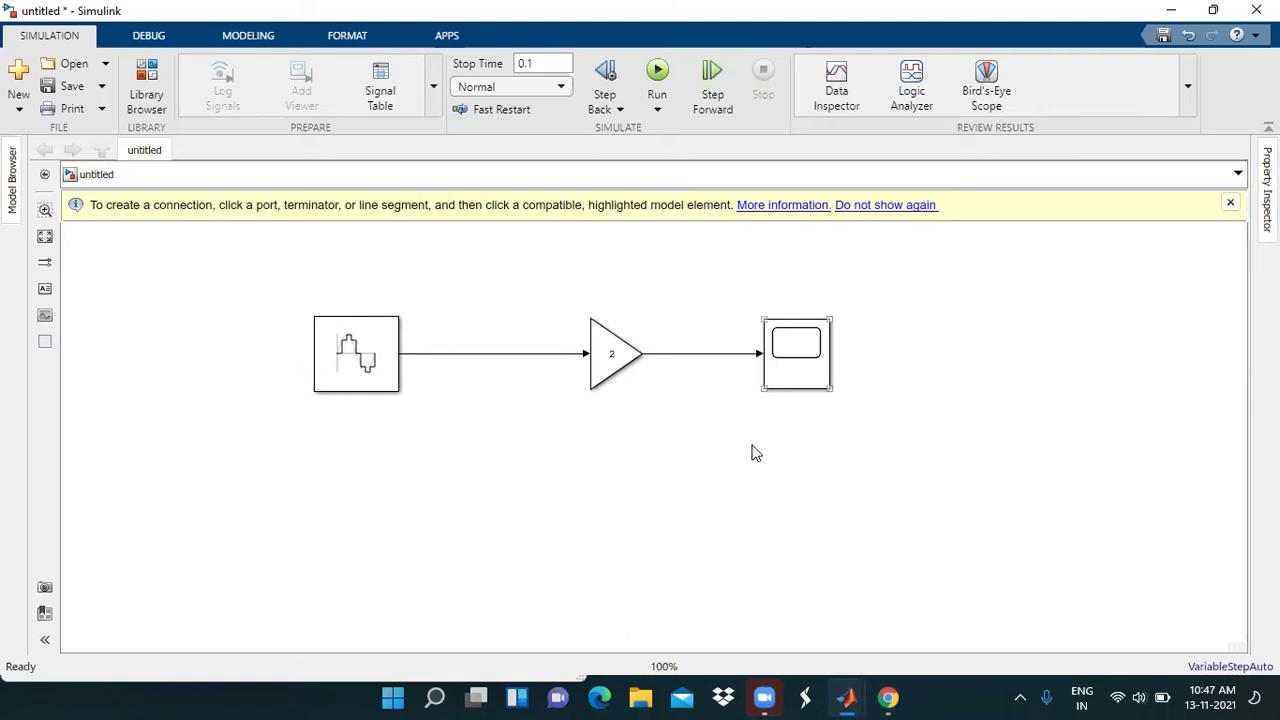
pyautogui.click(614, 365)
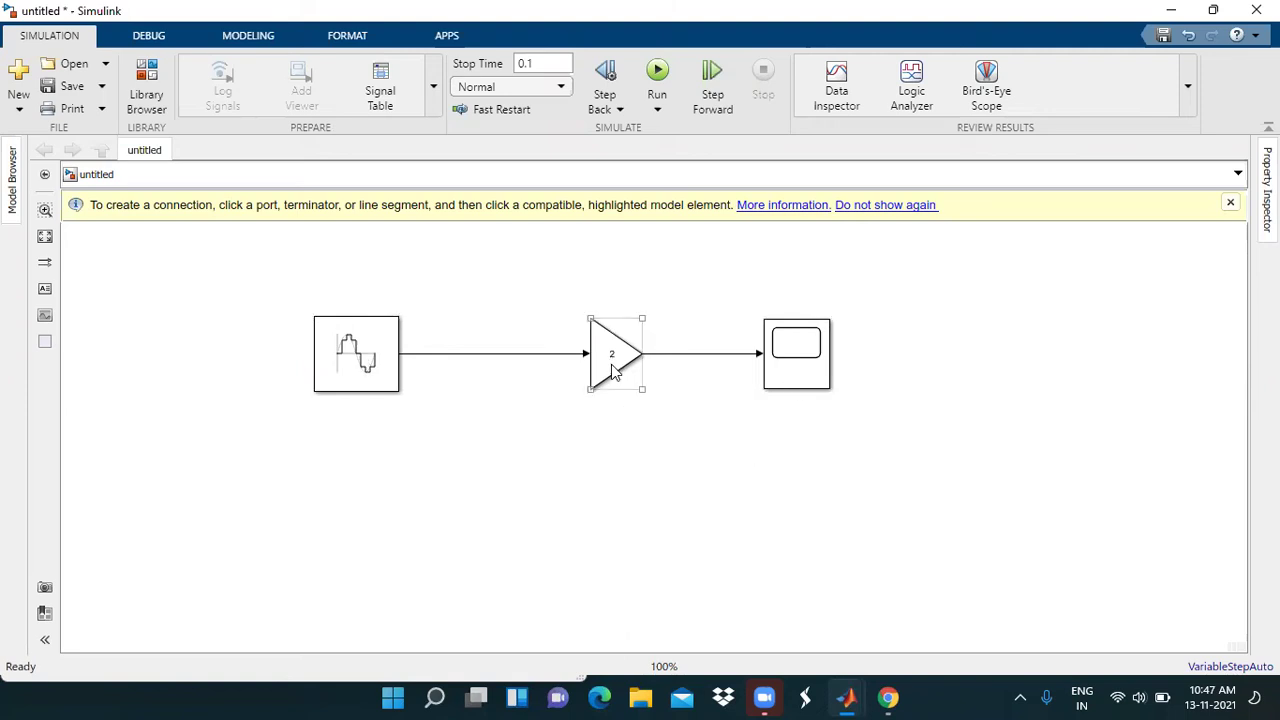
pyautogui.click(729, 372)
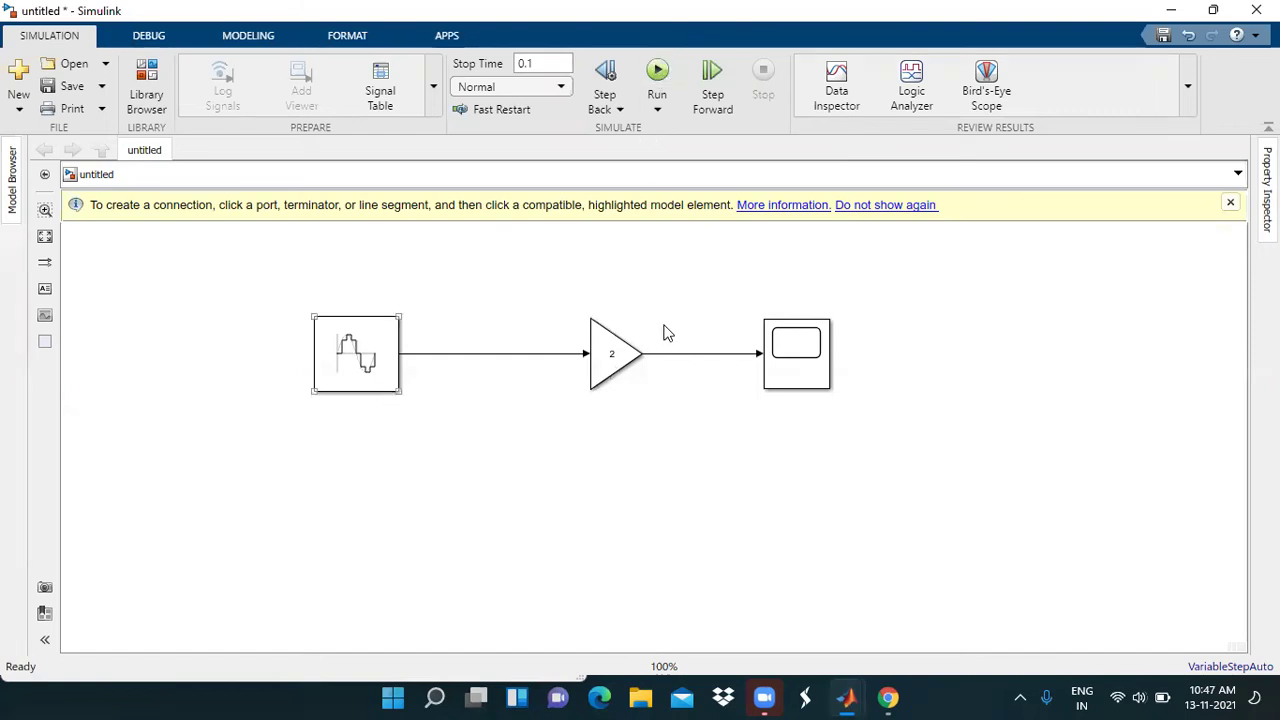
# Run the simulation, view the amplified sine waveform in the Scope, and close the Scope window
pyautogui.click(658, 70)
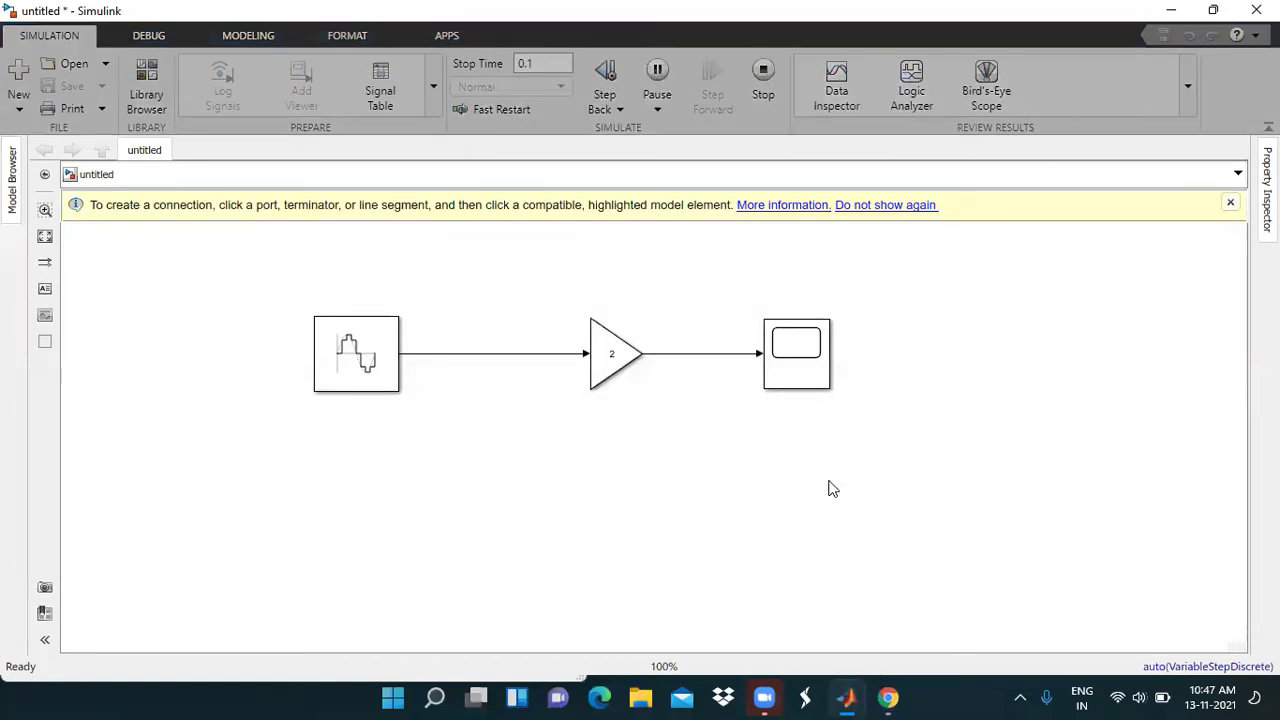
pyautogui.click(800, 372)
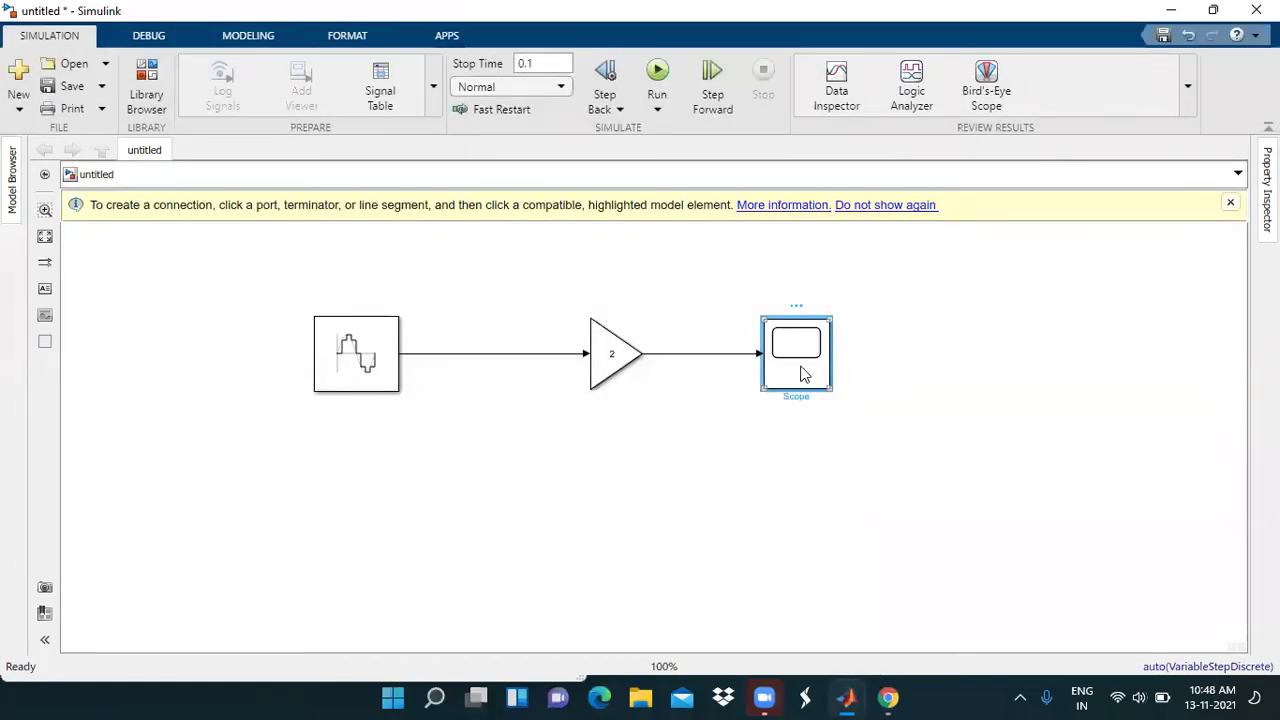
pyautogui.doubleClick(800, 372)
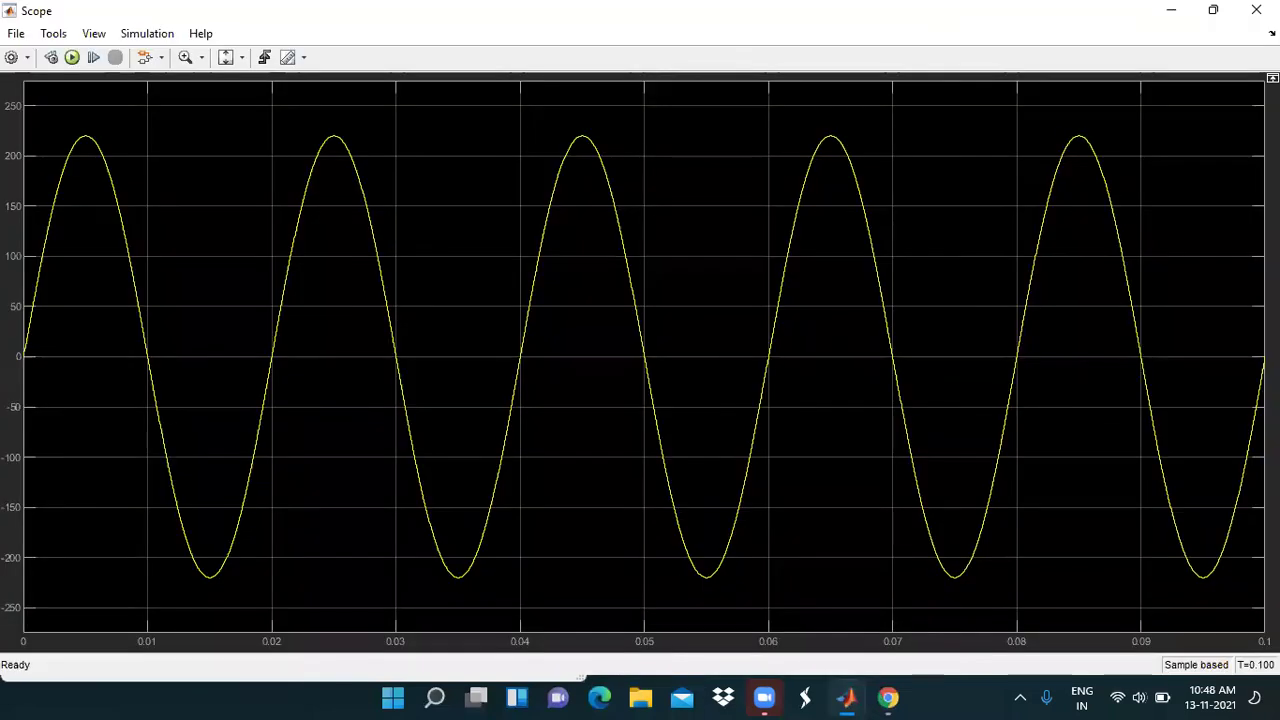
pyautogui.click(1256, 10)
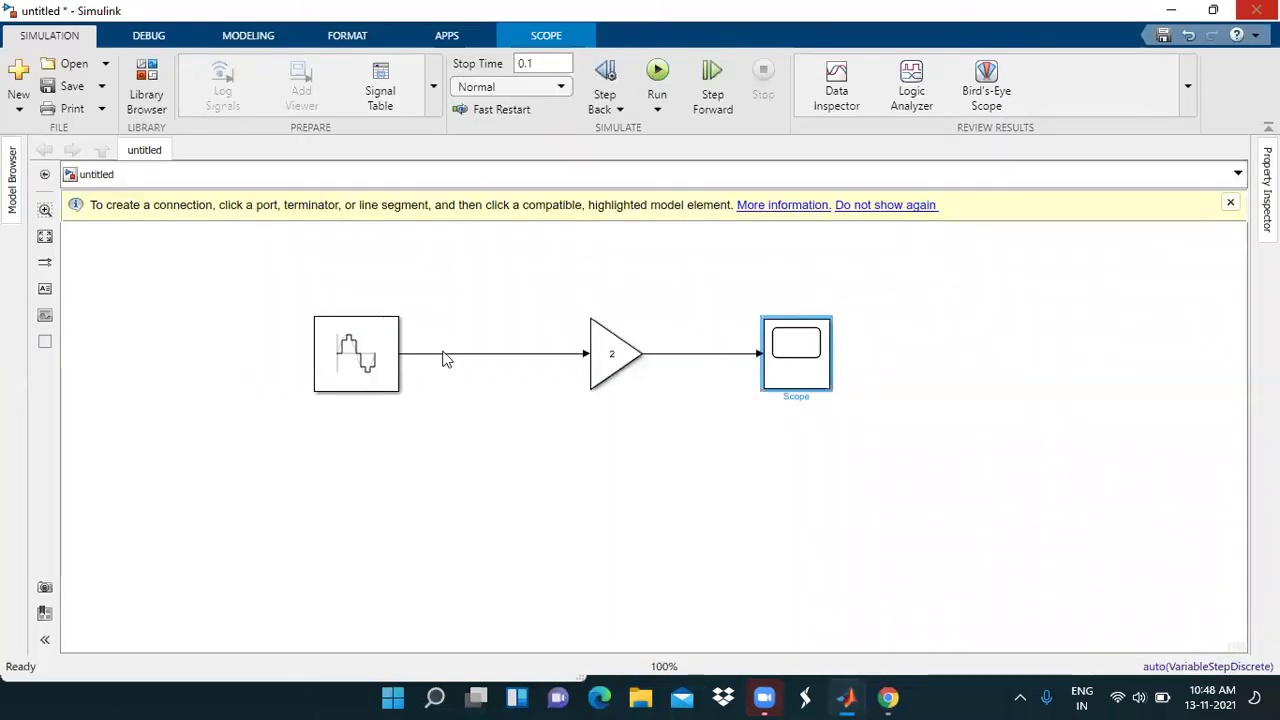
# Delete the signal line between the Gain and the Scope
pyautogui.click(692, 354)
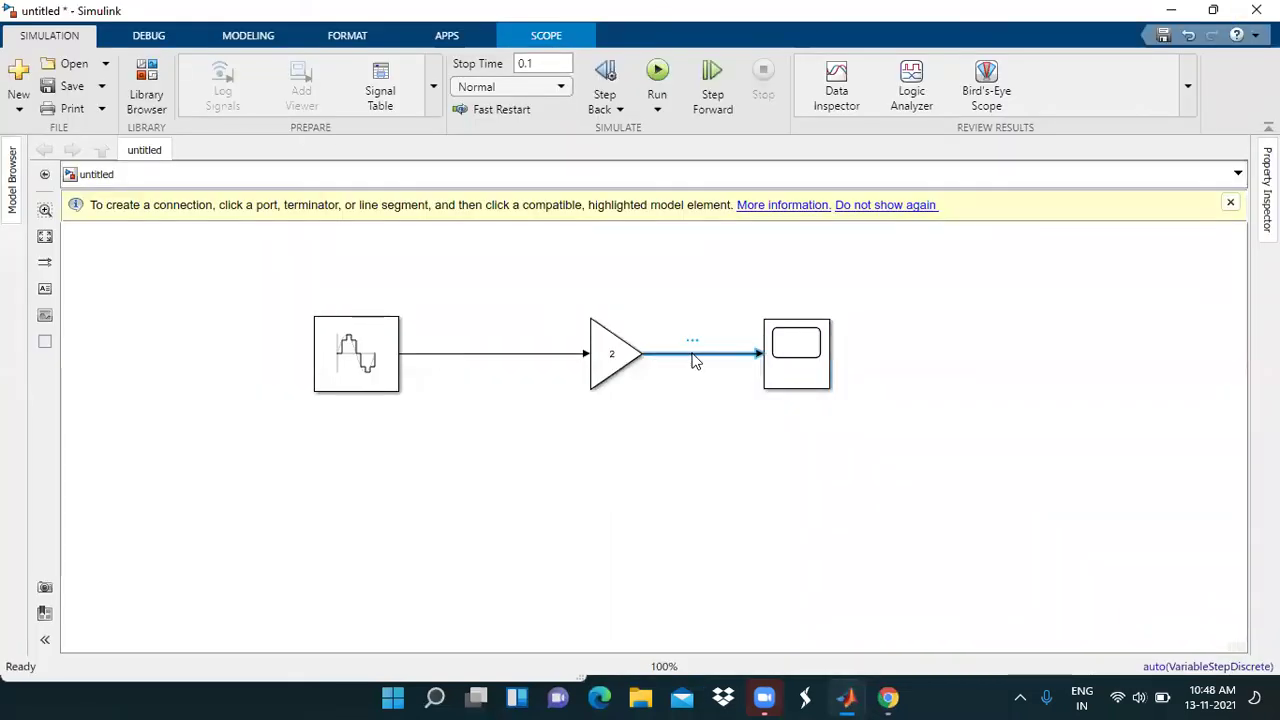
pyautogui.press('Delete')
pyautogui.click(800, 366)
pyautogui.click(740, 350)
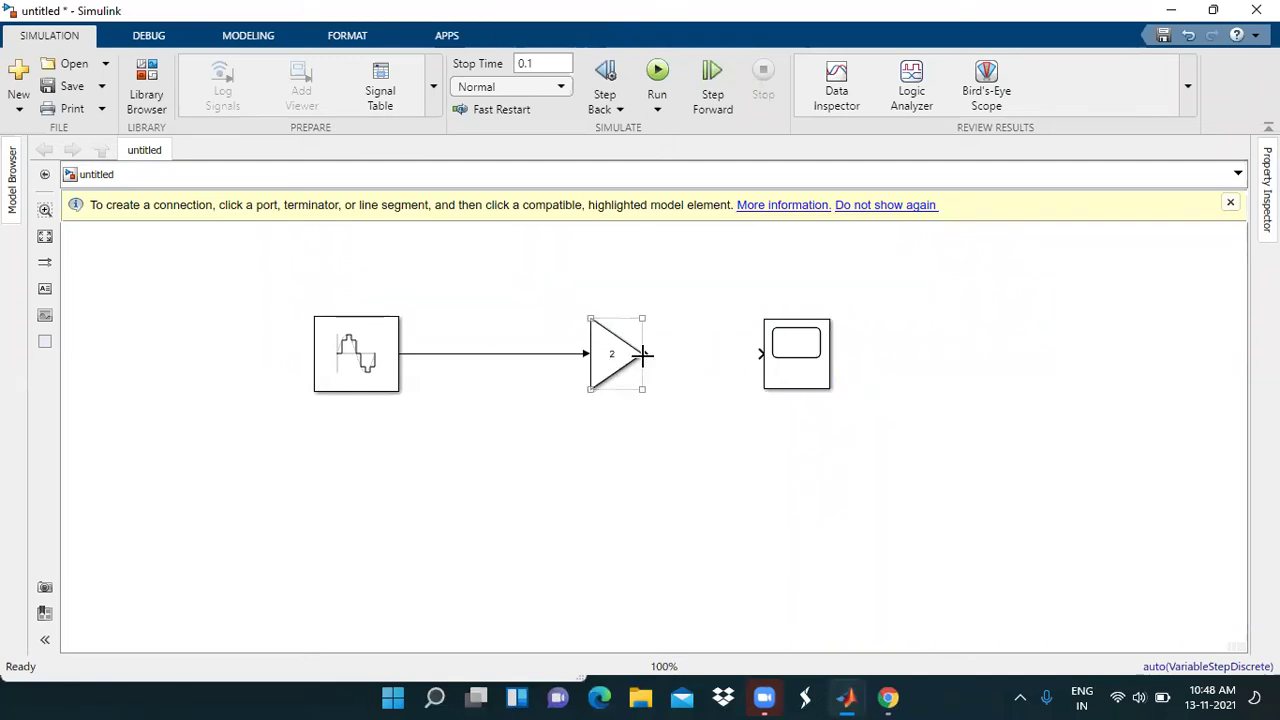
pyautogui.click(771, 352)
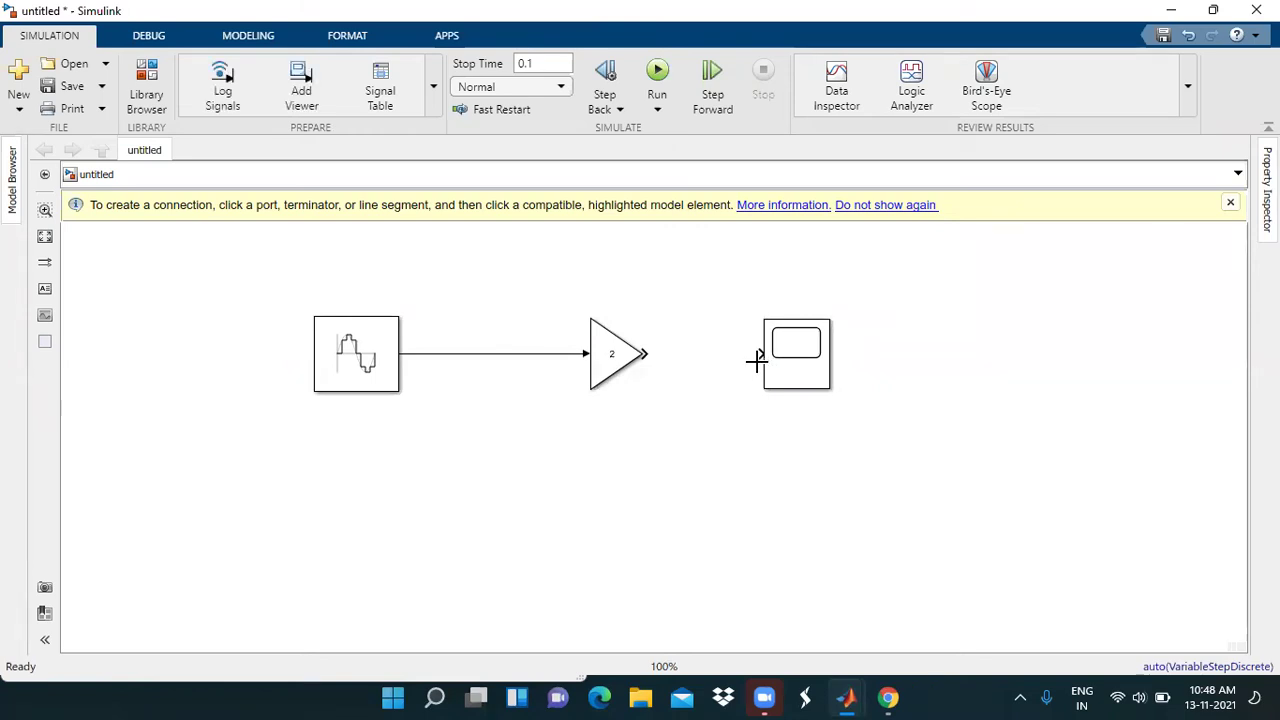
# Set the Scope block's number of input ports to 2
pyautogui.click(783, 372)
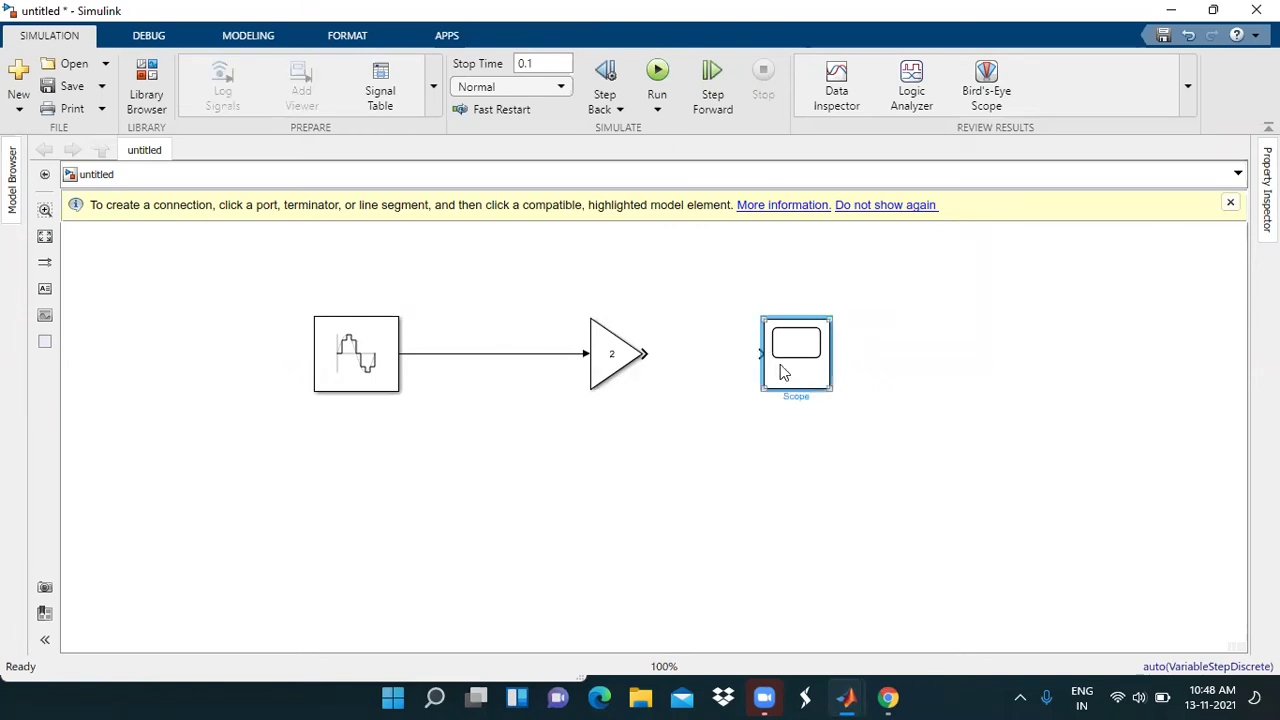
pyautogui.rightClick(783, 372)
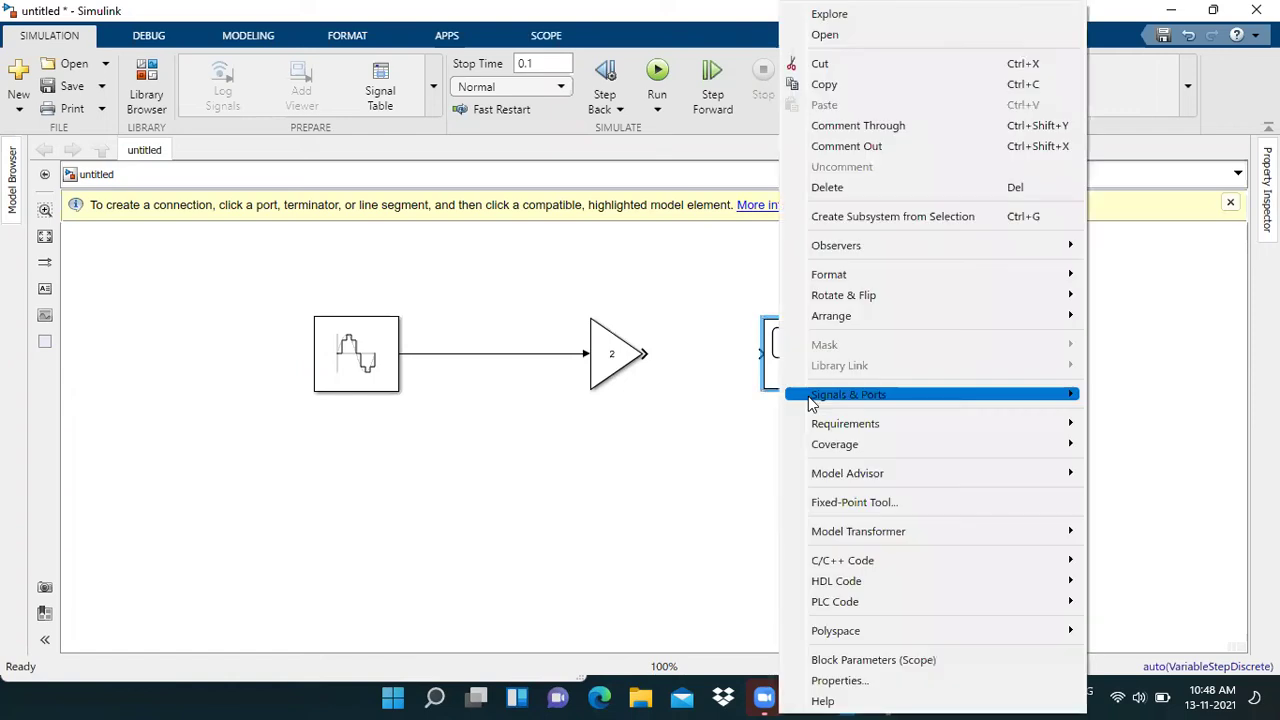
pyautogui.moveTo(849, 399)
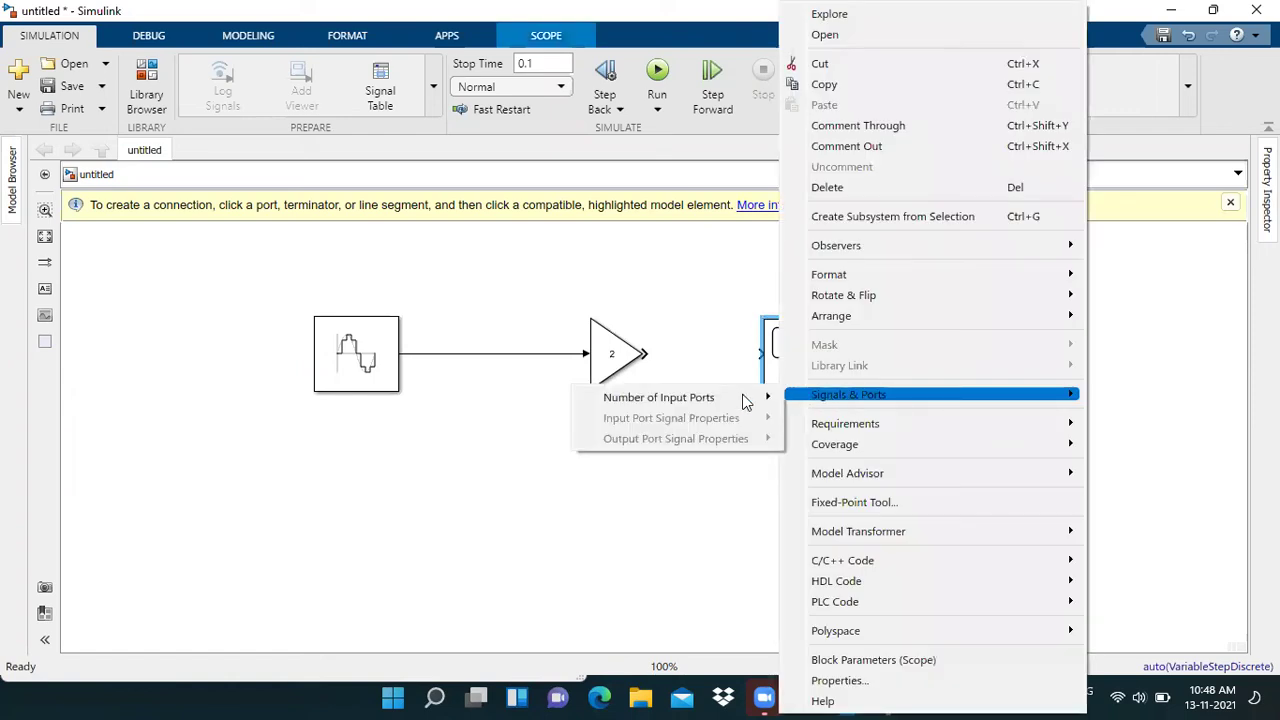
pyautogui.moveTo(664, 408)
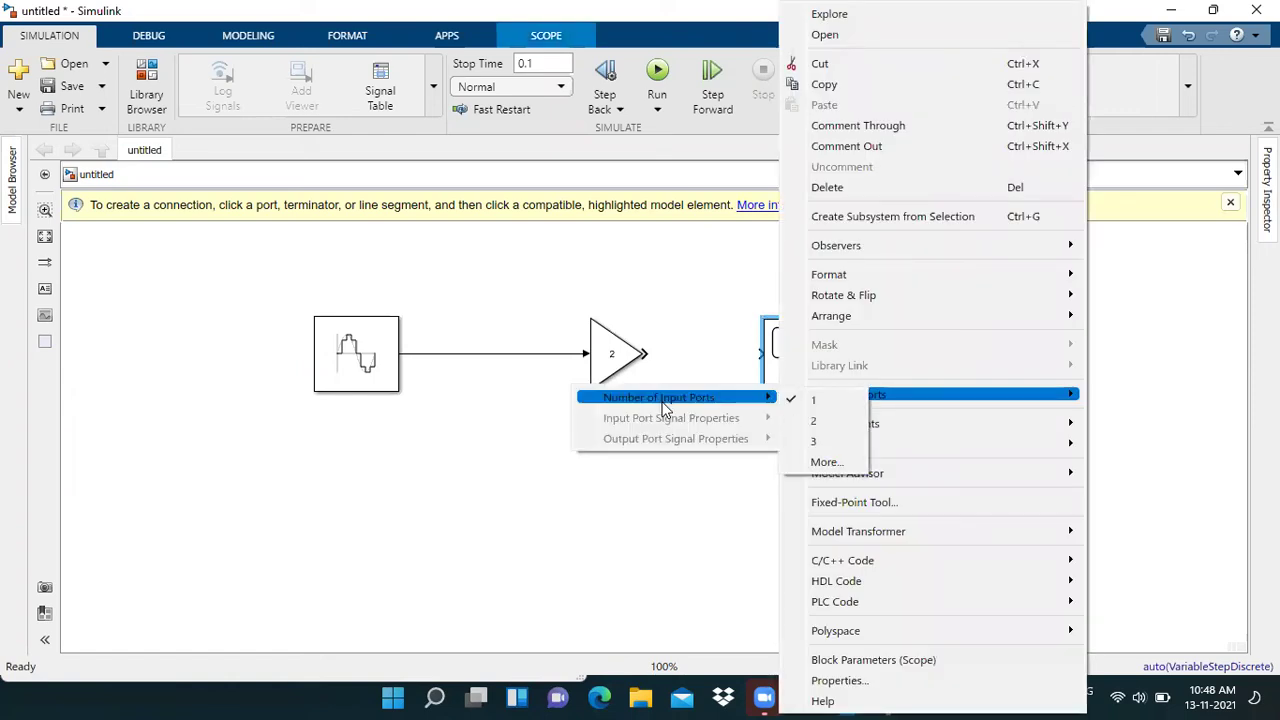
pyautogui.click(808, 421)
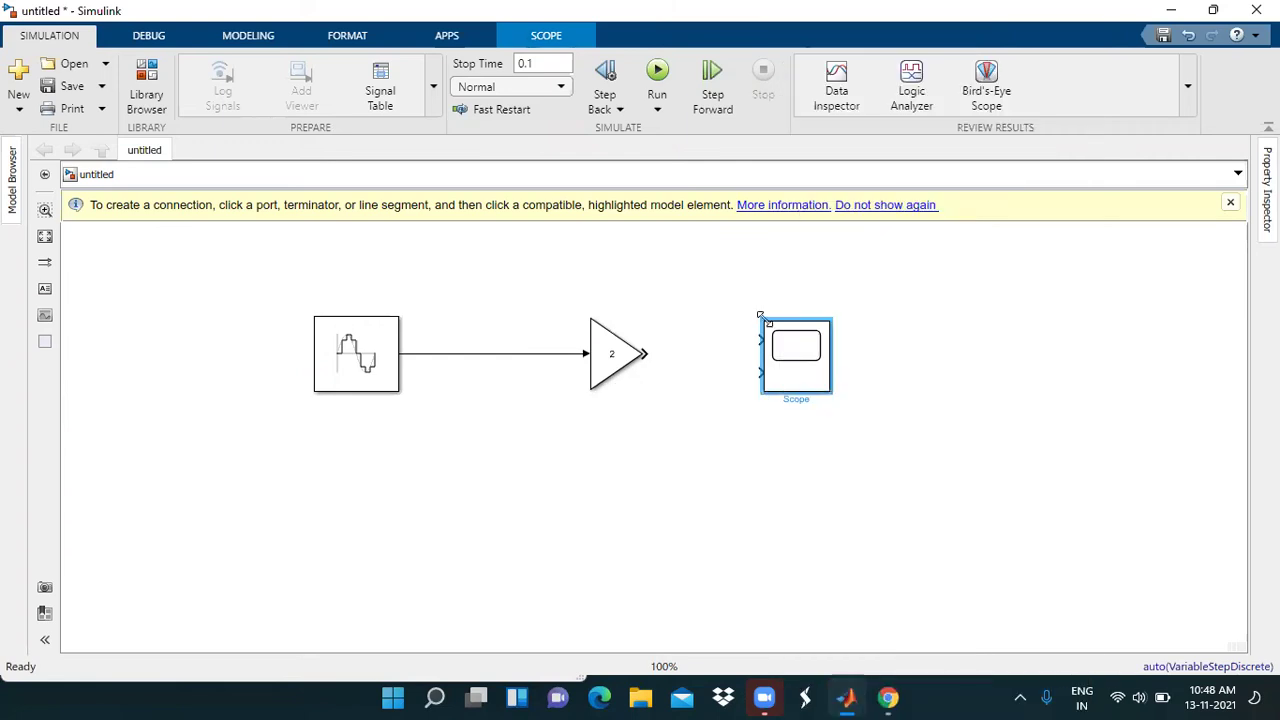
# Enlarge the Scope block by moving its upper corner outward
pyautogui.moveTo(762, 302); pyautogui.dragTo(752, 285)
pyautogui.moveTo(648, 353); pyautogui.dragTo(755, 354)
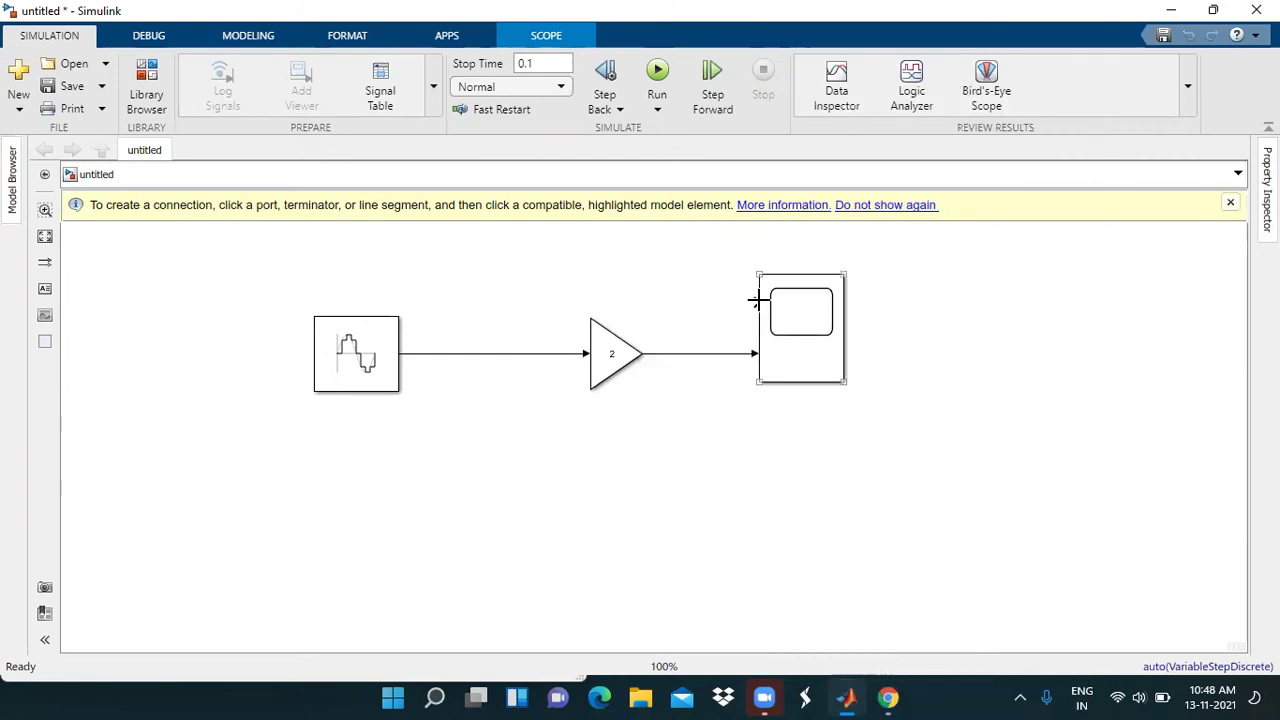
pyautogui.click(486, 360)
pyautogui.click(697, 355)
pyautogui.press('Delete')
pyautogui.click(645, 358)
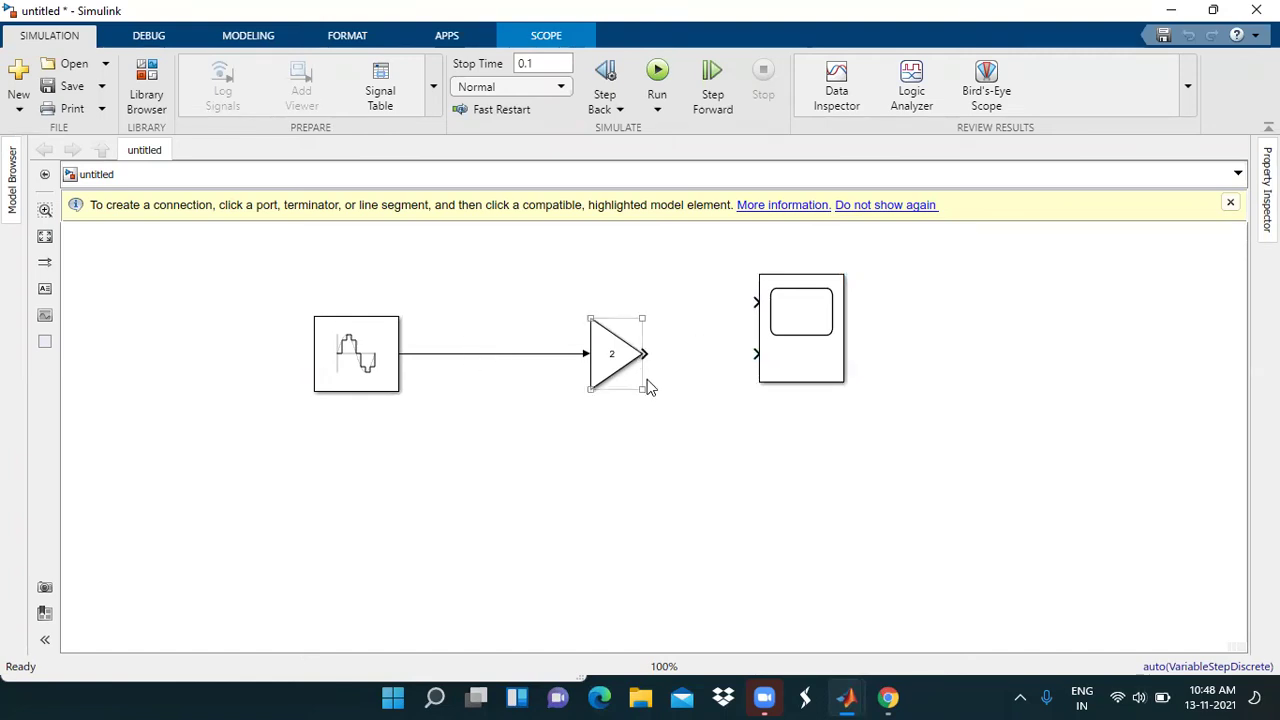
pyautogui.click(680, 405)
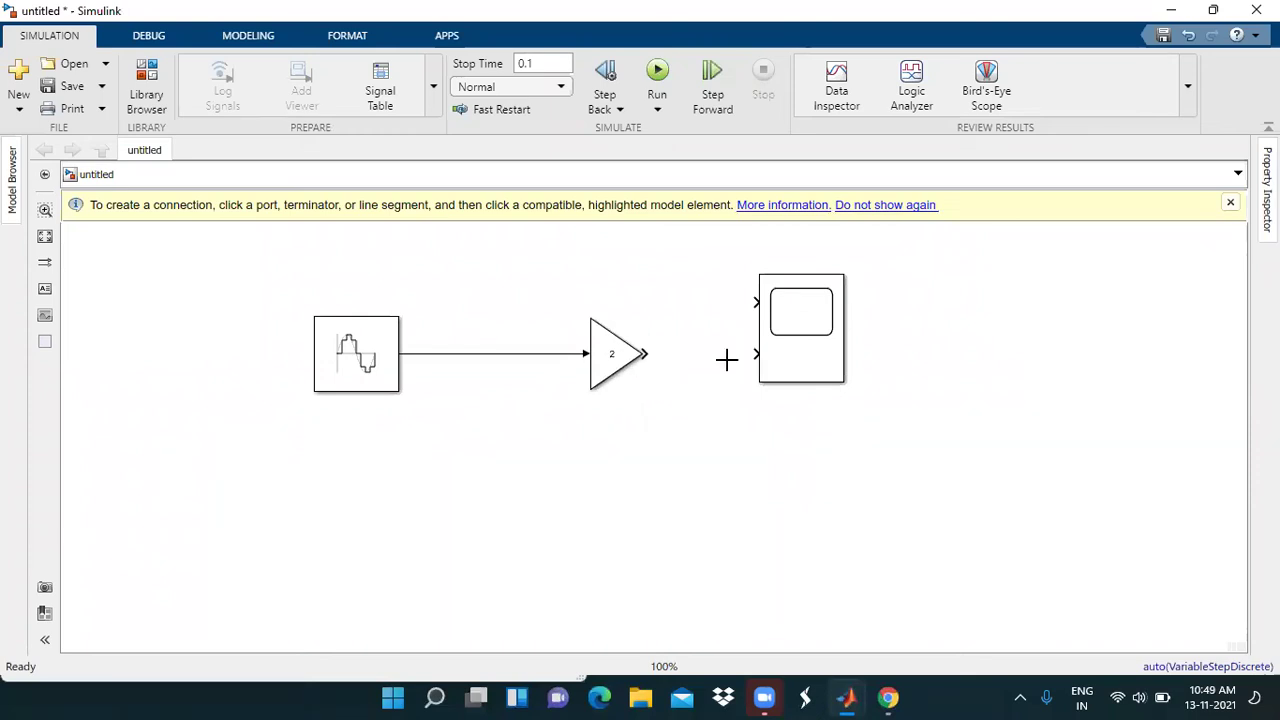
# Connect the Gain output to the Scope's second input and branch the Sine Wave signal line to the Scope's first input
pyautogui.click(757, 353)
pyautogui.moveTo(463, 360); pyautogui.dragTo(506, 266)
pyautogui.hotkey('ctrl', 'z')
pyautogui.click(734, 474)
pyautogui.click(766, 306)
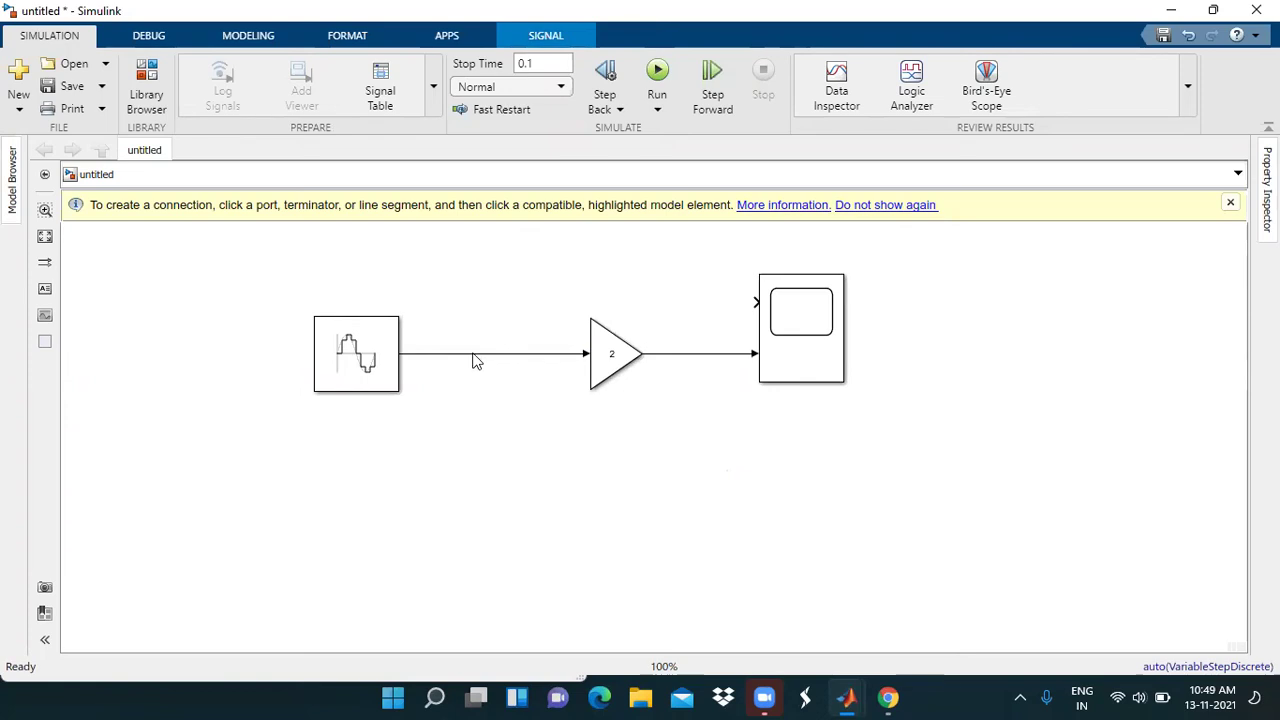
pyautogui.moveTo(721, 297)
pyautogui.mouseDown()
pyautogui.moveTo(526, 283)
pyautogui.moveTo(455, 352)
pyautogui.mouseUp()
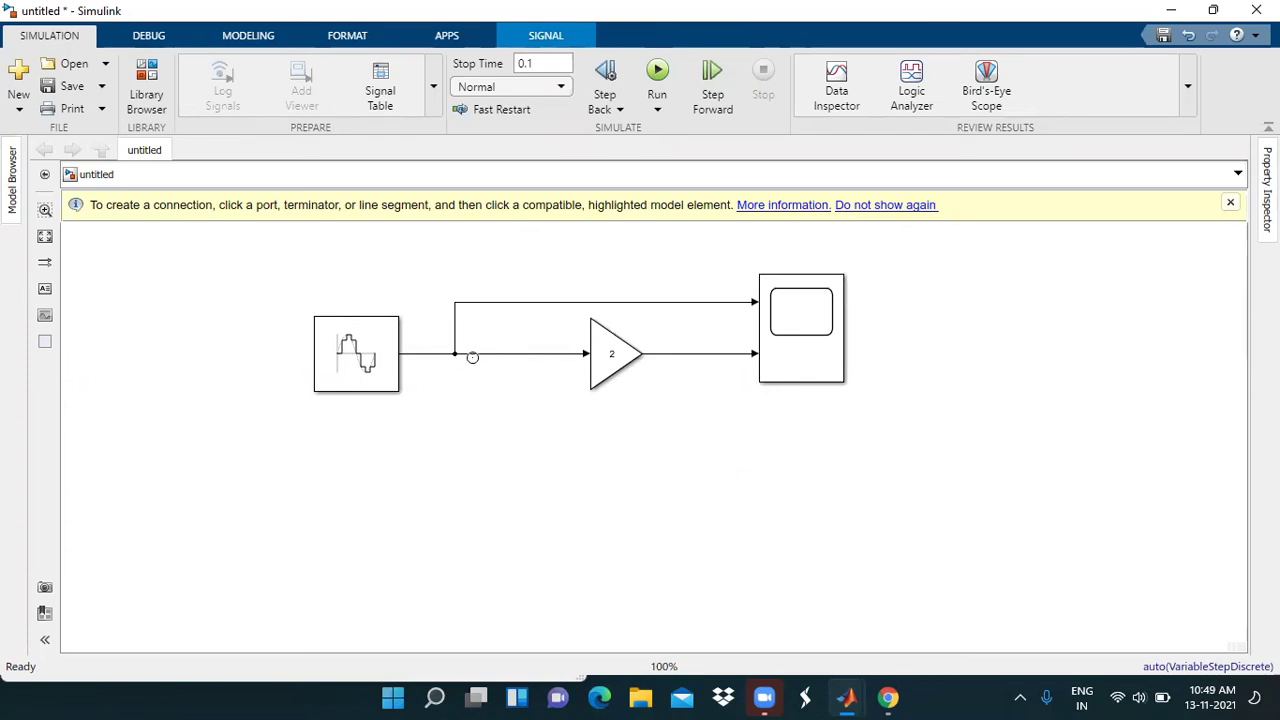
pyautogui.click(804, 528)
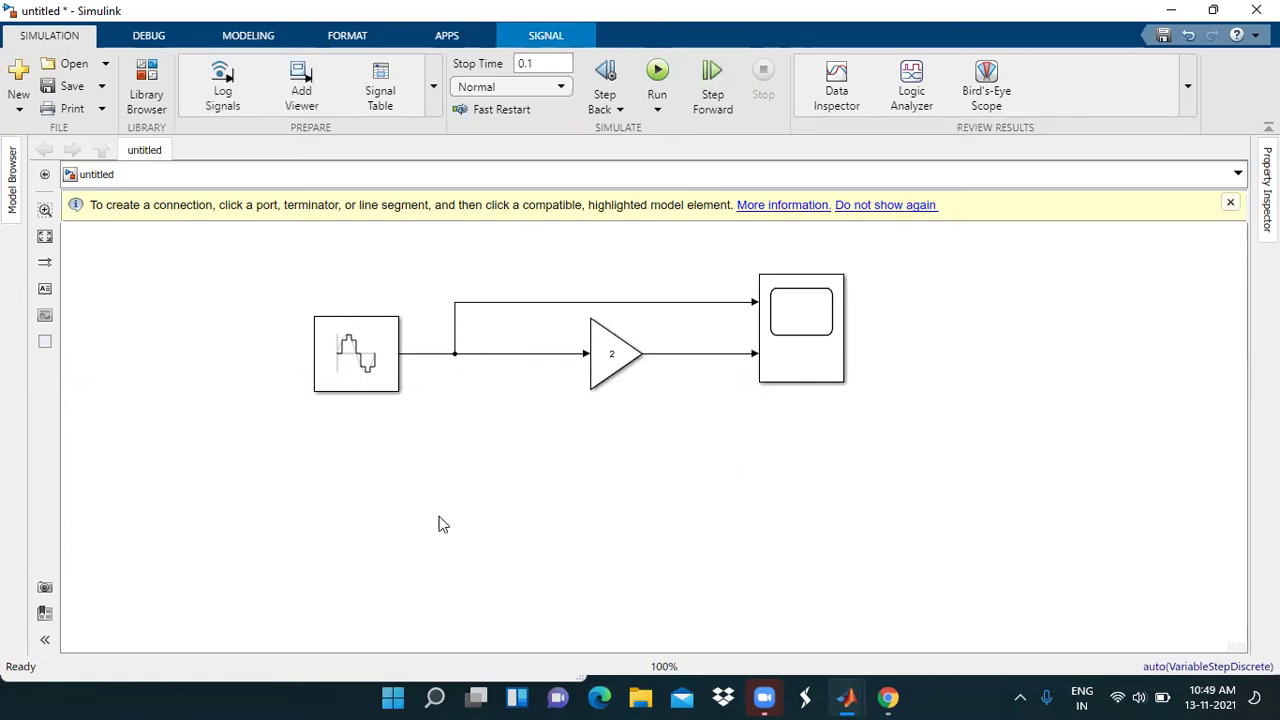
# Run the simulation, open the Scope, and scale its X and Y axes limits to fit both waveforms
pyautogui.click(677, 96)
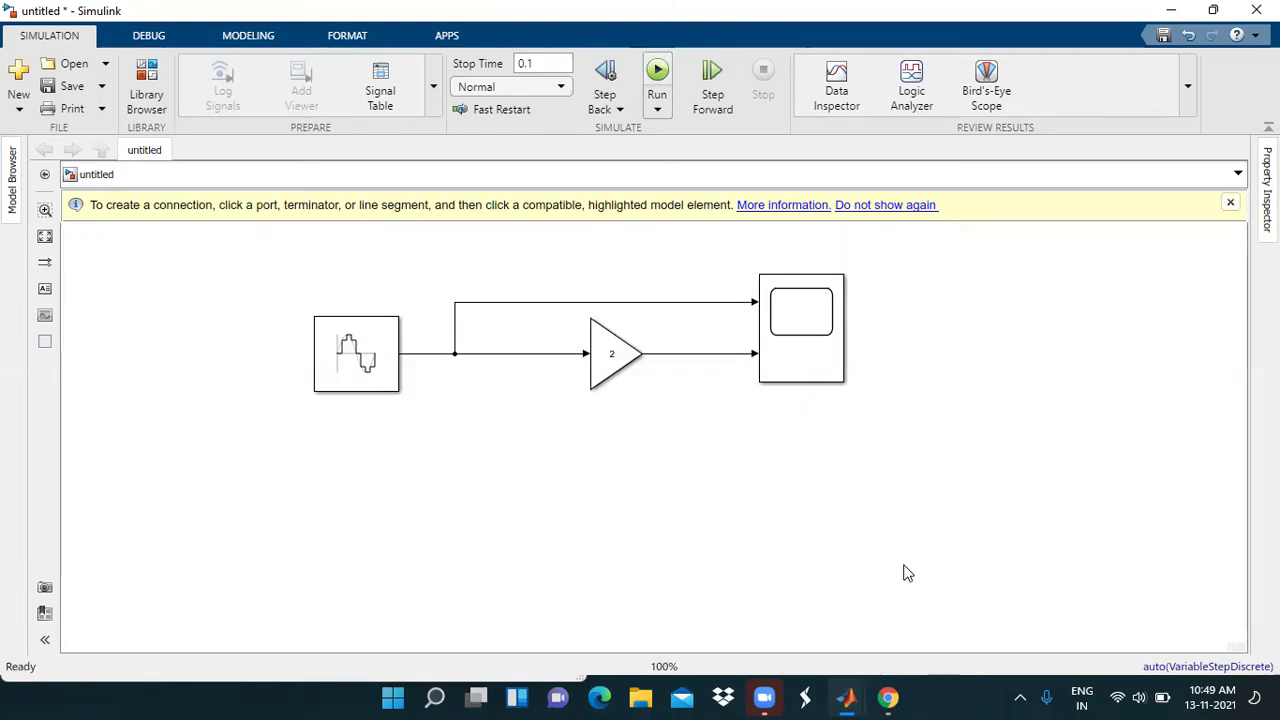
pyautogui.doubleClick(797, 365)
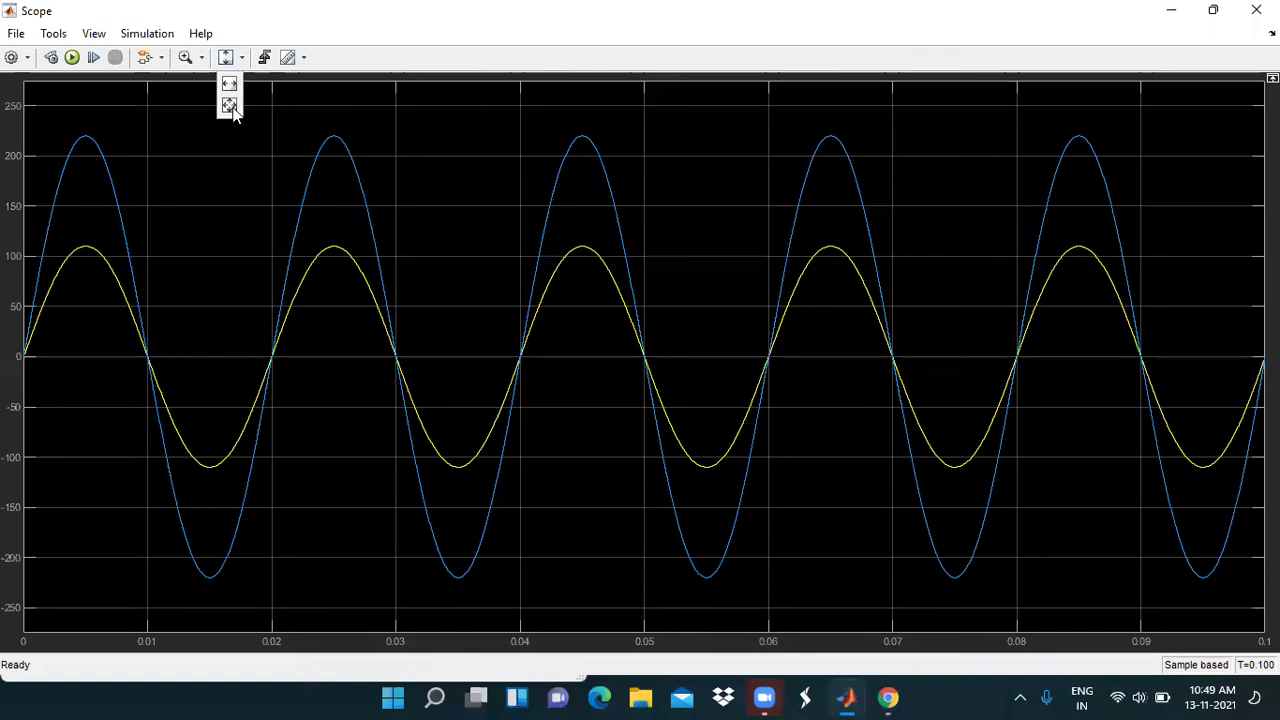
pyautogui.click(230, 105)
# Show the legend in the Scope and rerun the simulation
pyautogui.click(72, 57)
pyautogui.click(93, 36)
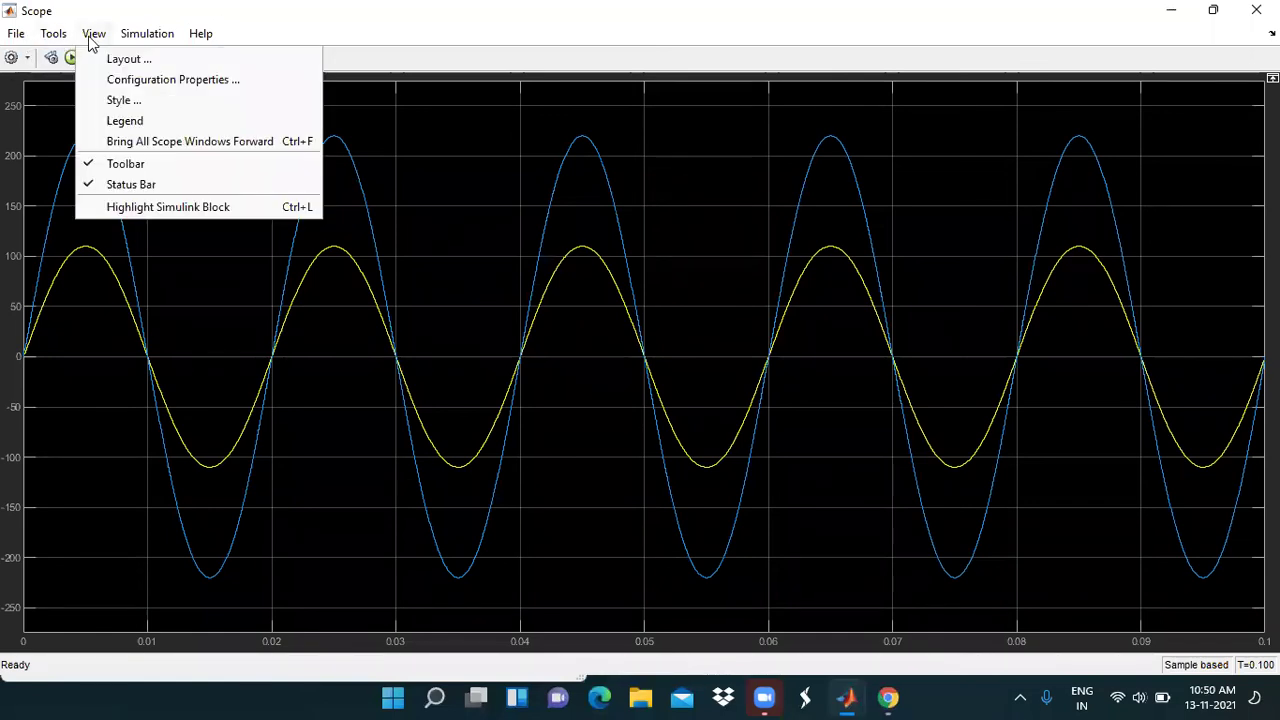
pyautogui.click(120, 114)
pyautogui.click(72, 57)
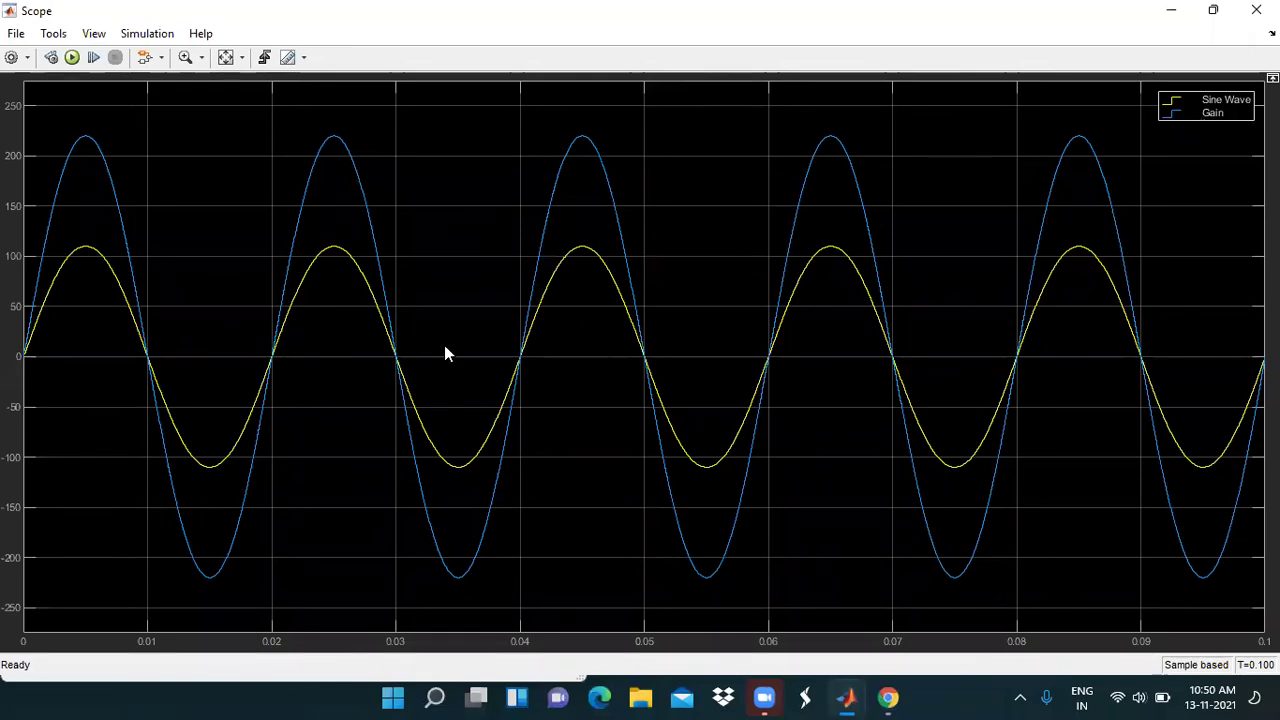
# Return to the model and rename the Sine Wave block as Input V
pyautogui.hotkey('alt', 'Tab')
pyautogui.click(348, 398)
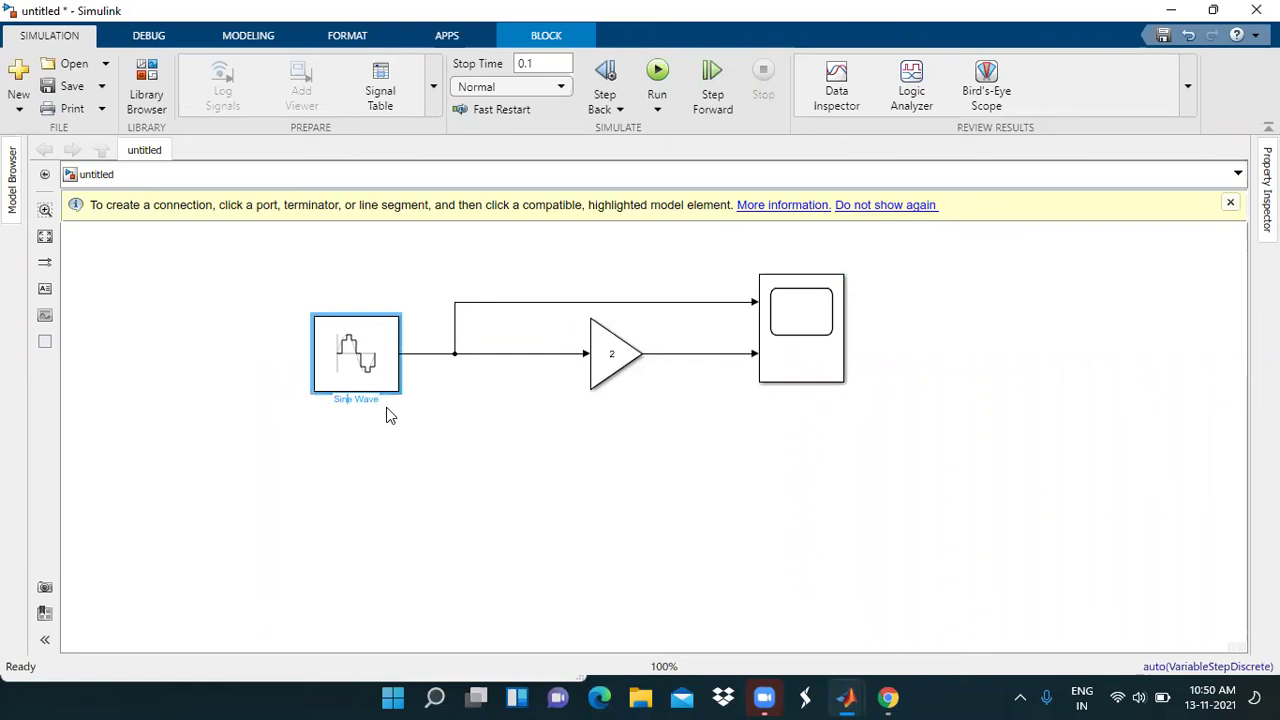
pyautogui.press('BackSpace')
pyautogui.hotkey('ctrl', 'a')
pyautogui.press('BackSpace')
pyautogui.write('Input')
# Rename the Gain block as Output V
pyautogui.click(633, 350)
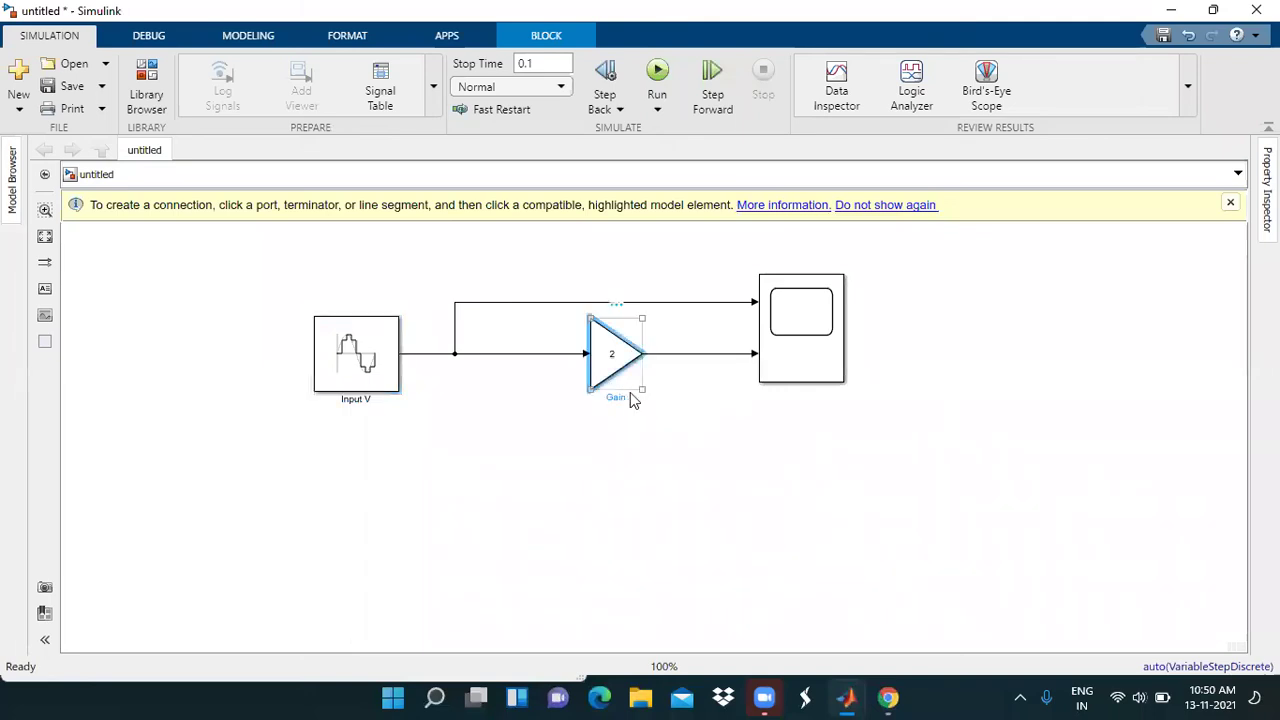
pyautogui.doubleClick(627, 399)
pyautogui.press('BackSpace')
pyautogui.write('output V')
pyautogui.click(610, 450)
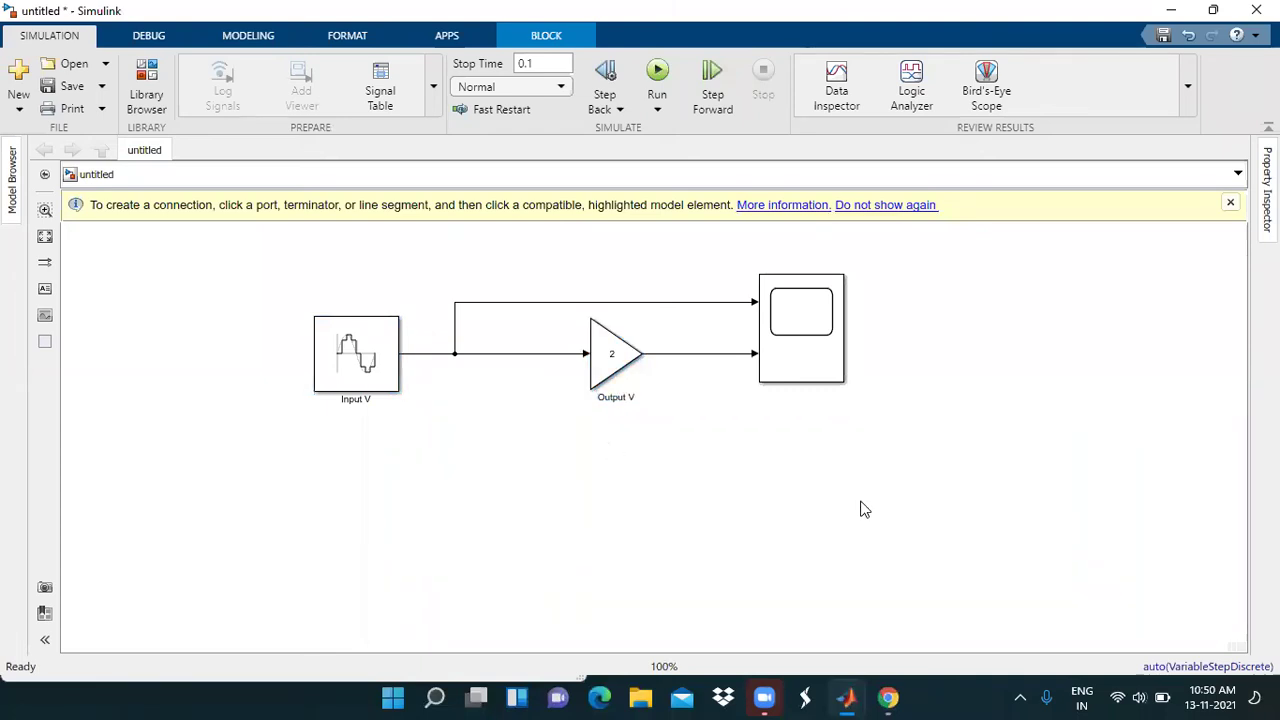
pyautogui.click(812, 342)
pyautogui.click(768, 284)
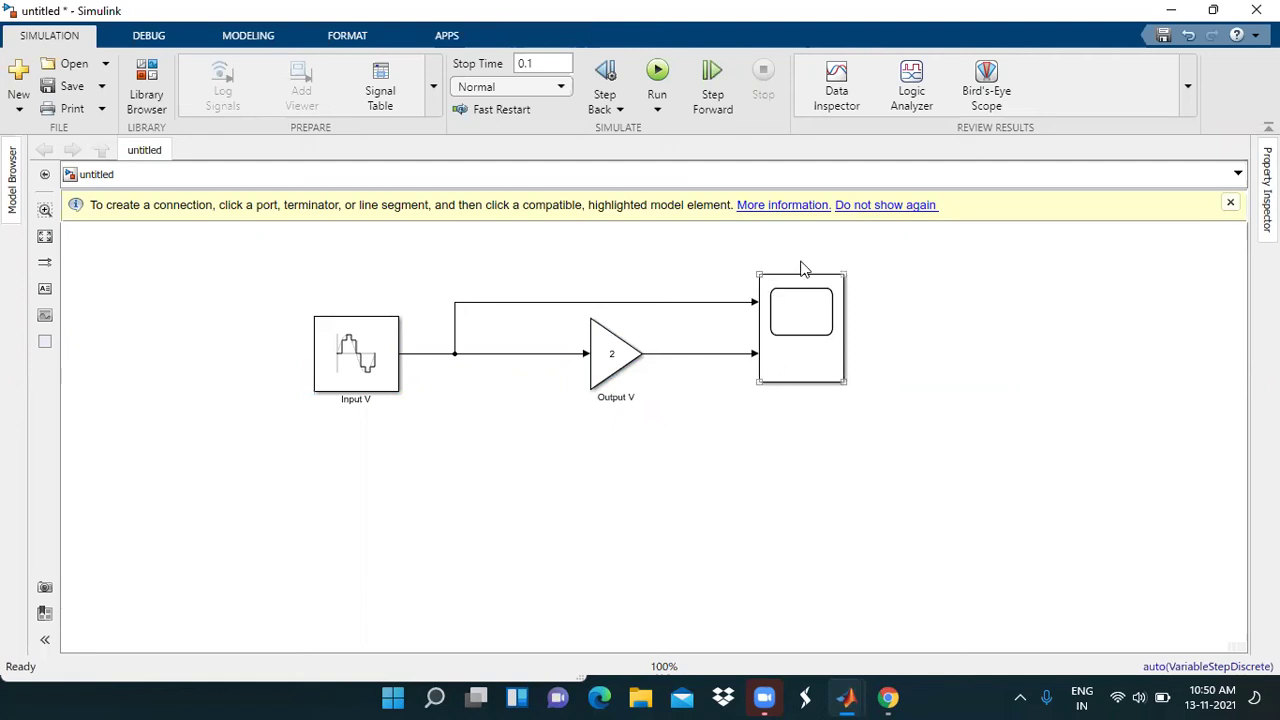
pyautogui.click(603, 372)
pyautogui.click(640, 413)
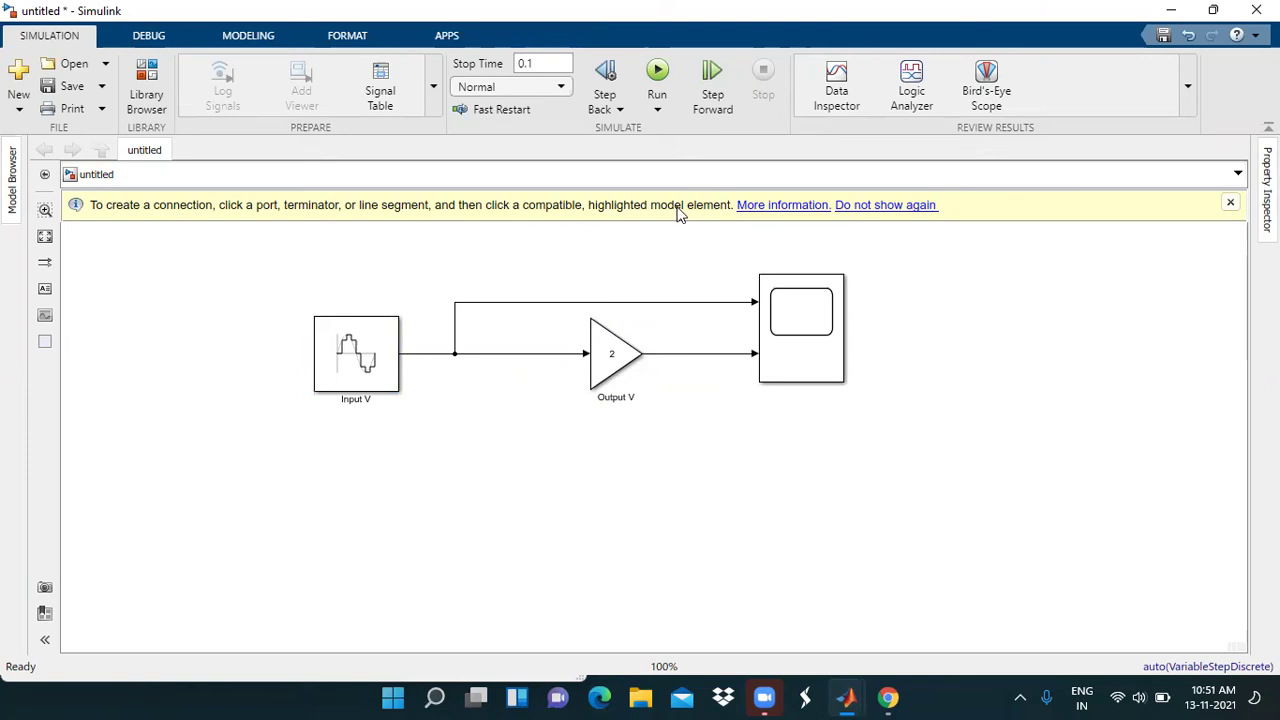
# Run the simulation and view the input and output voltage waveforms in the Scope
pyautogui.click(656, 78)
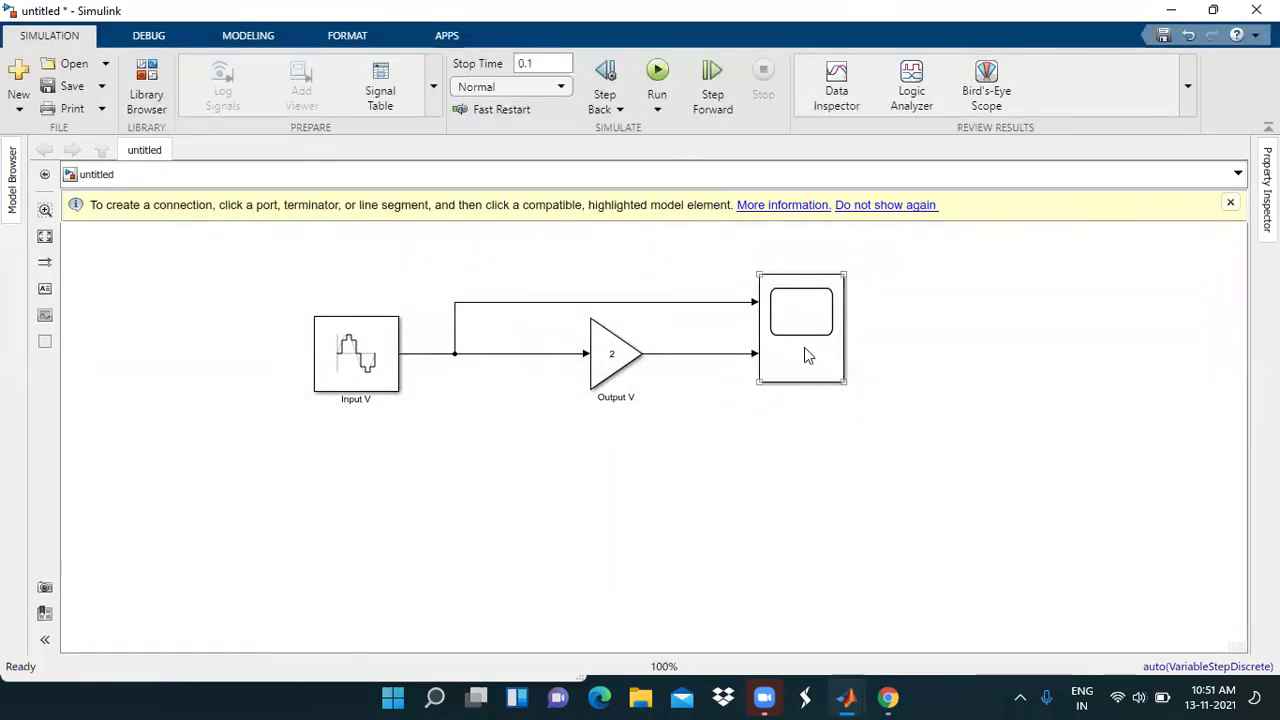
pyautogui.click(808, 355)
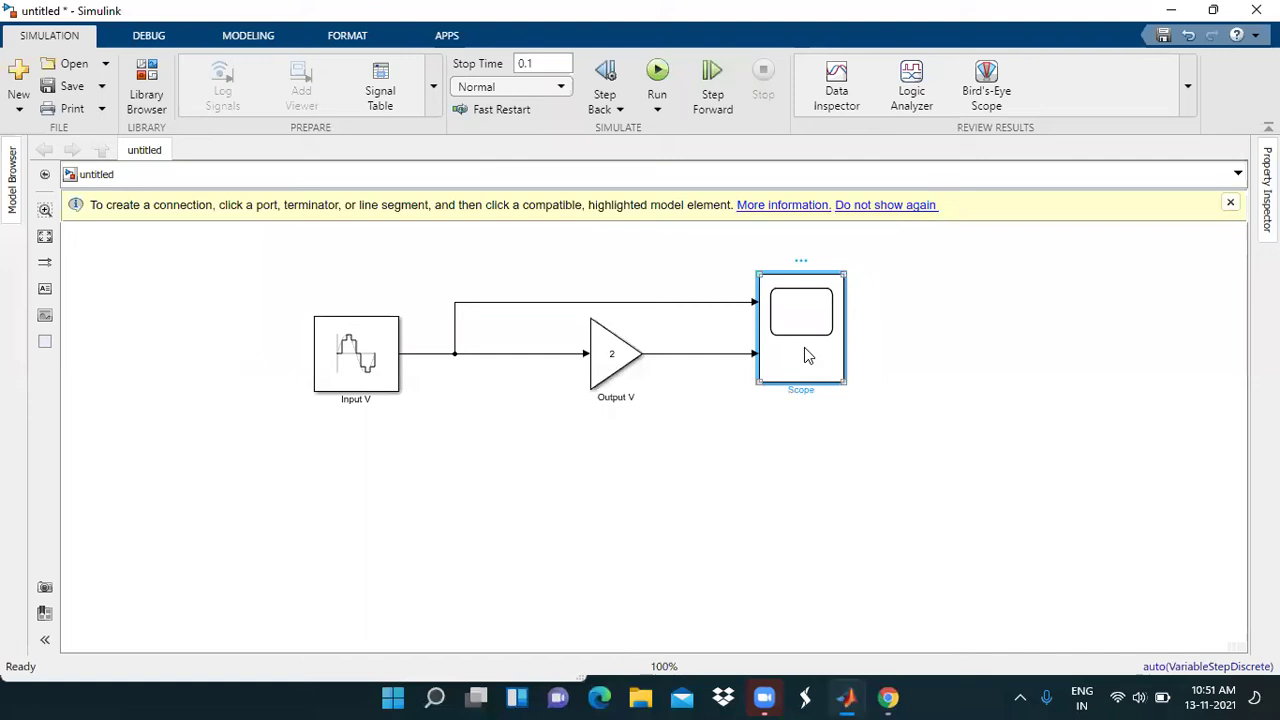
pyautogui.doubleClick(808, 355)
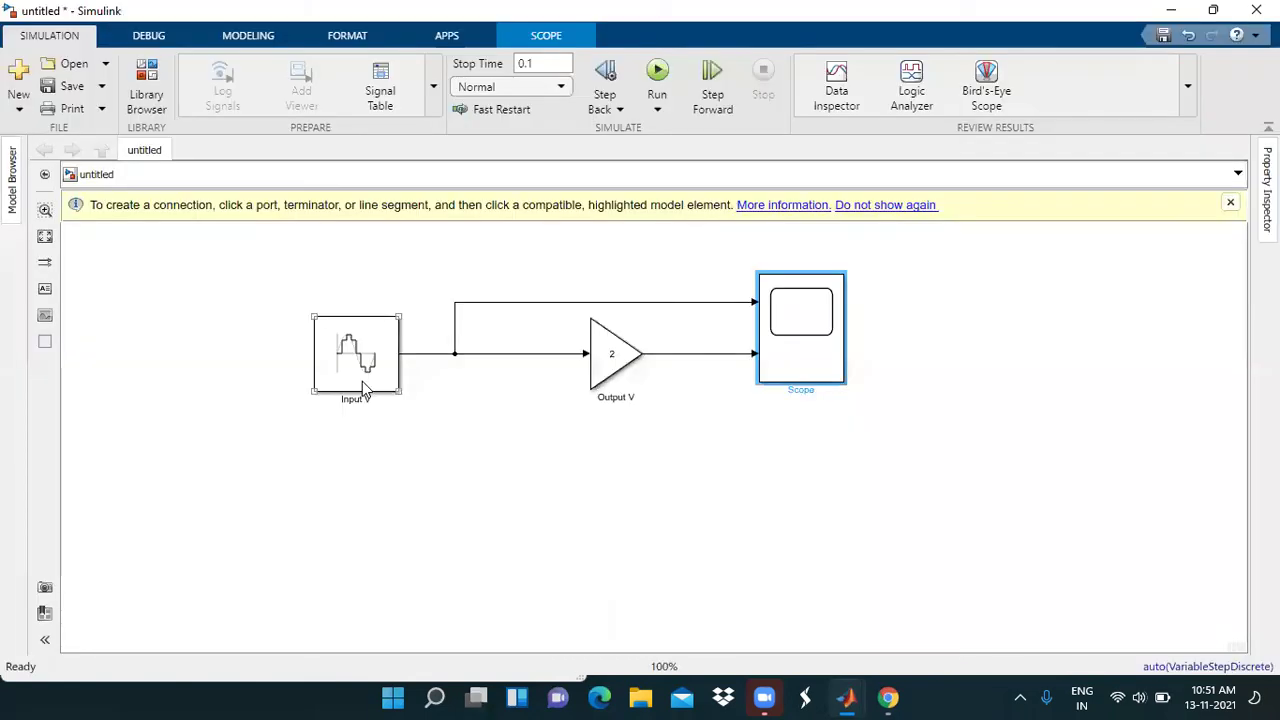
# Set the Input V block's amplitude to 50*sqrt(2)
pyautogui.doubleClick(362, 368)
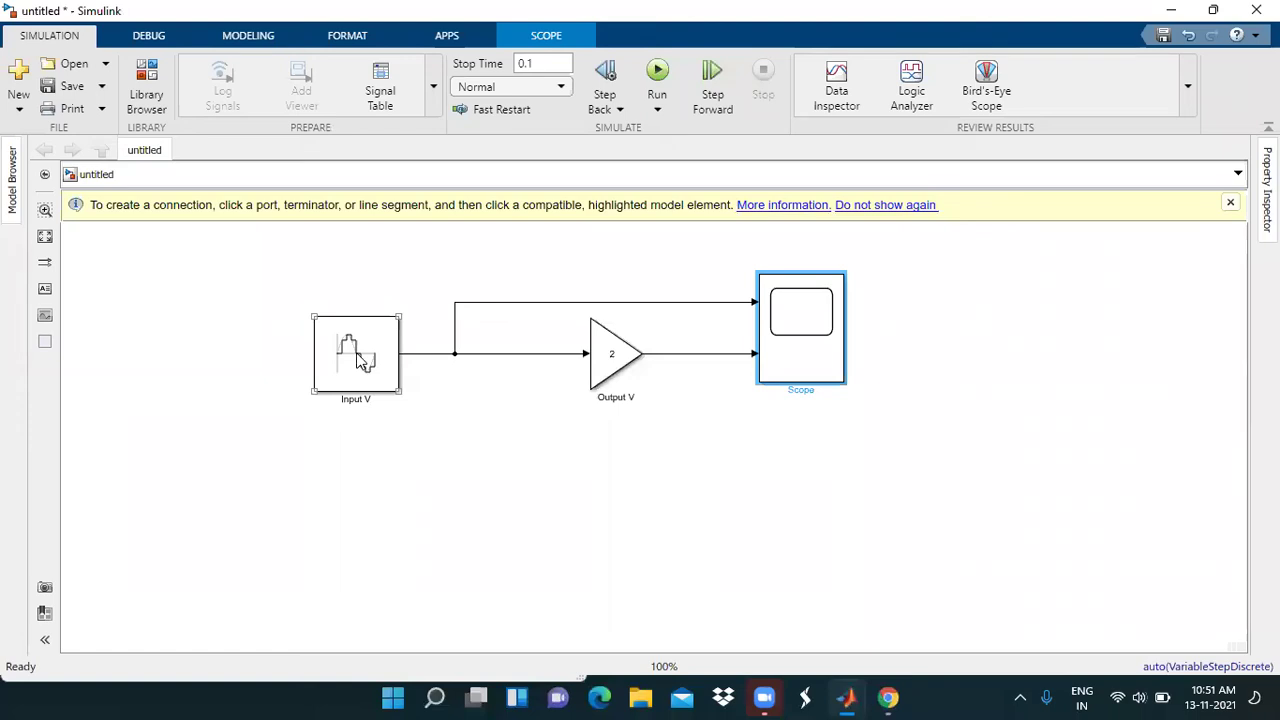
pyautogui.scroll(-1, 568, 452)
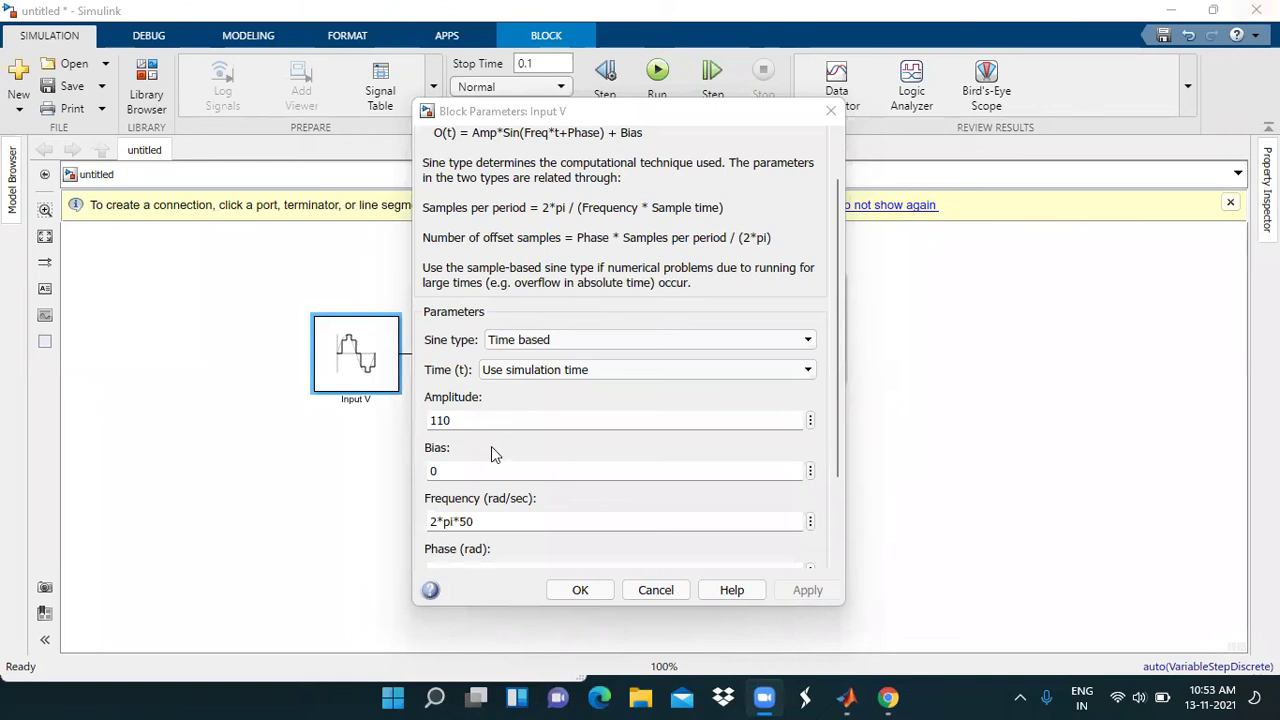
pyautogui.doubleClick(466, 420)
pyautogui.click(466, 420)
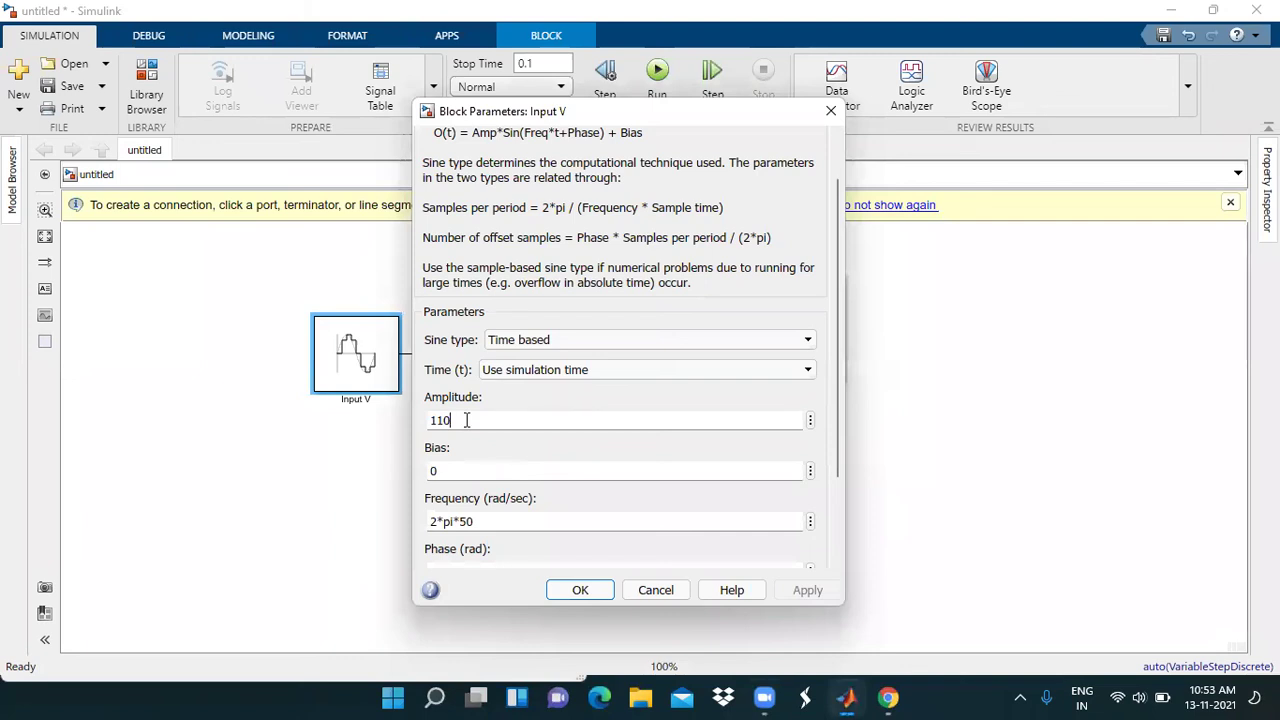
pyautogui.moveTo(466, 420); pyautogui.dragTo(403, 418)
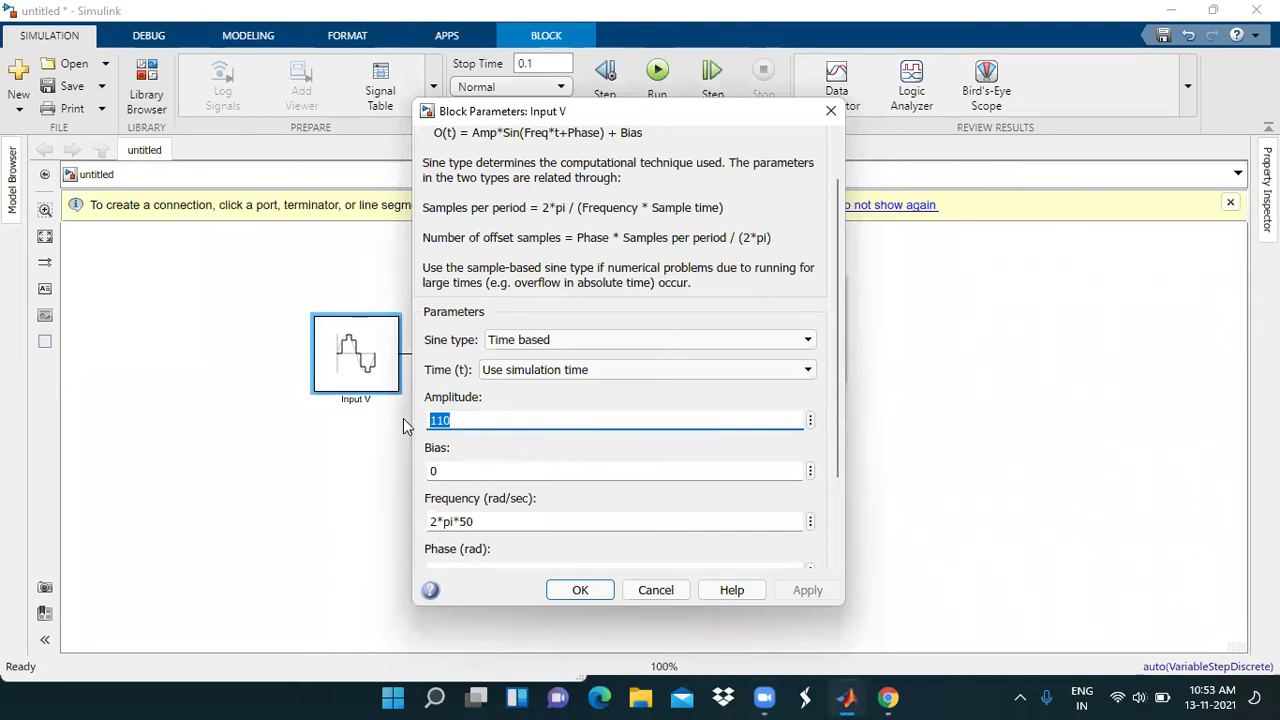
pyautogui.write('50')
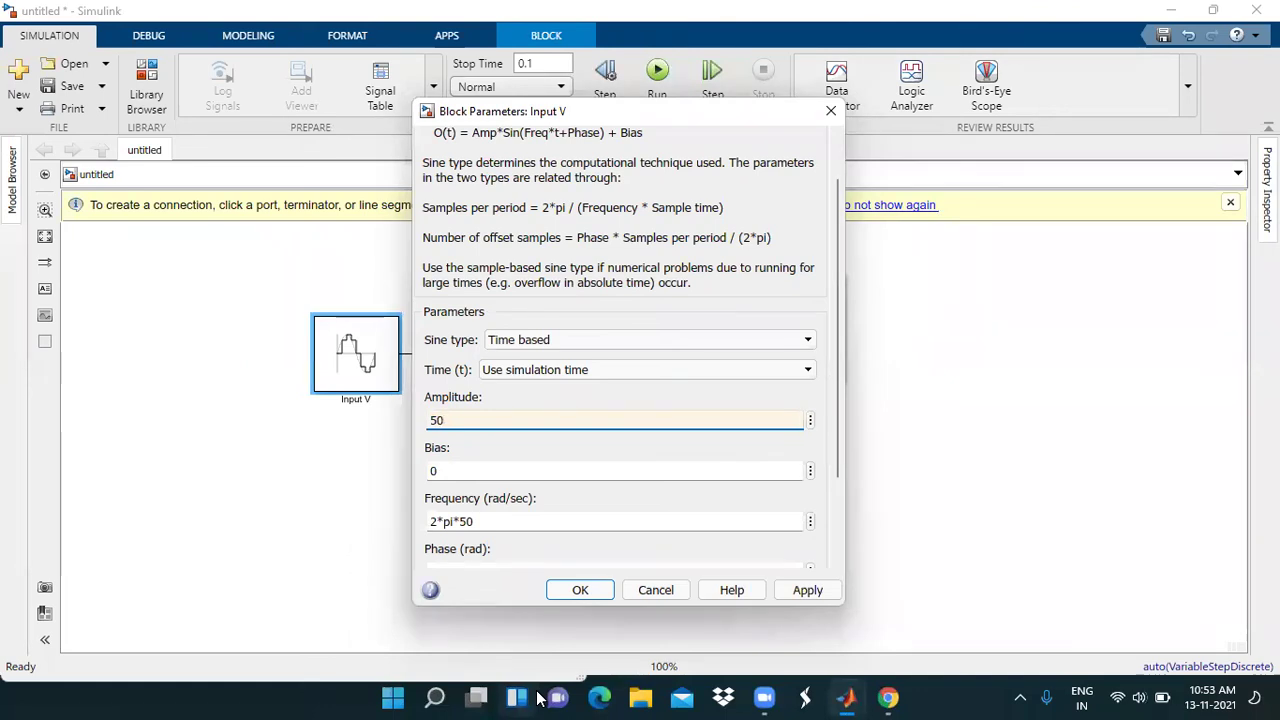
pyautogui.write('*sqrt(')
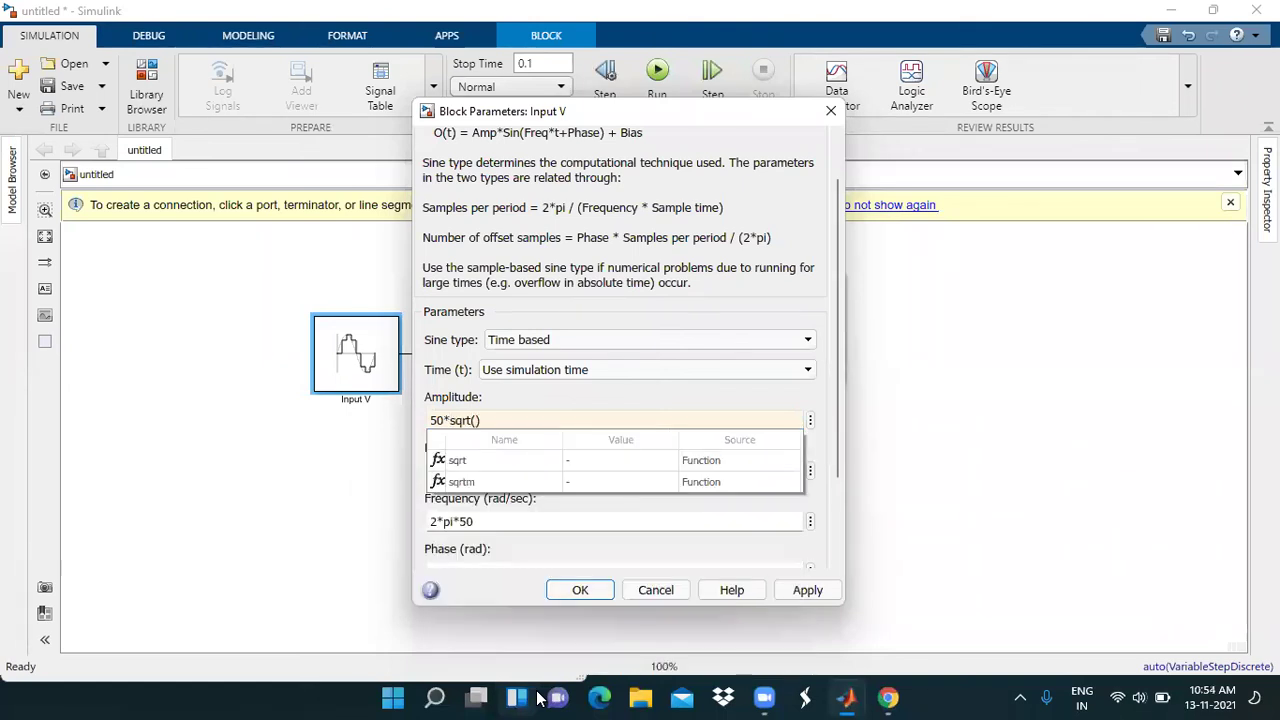
pyautogui.write('2')
pyautogui.click(815, 592)
pyautogui.click(582, 592)
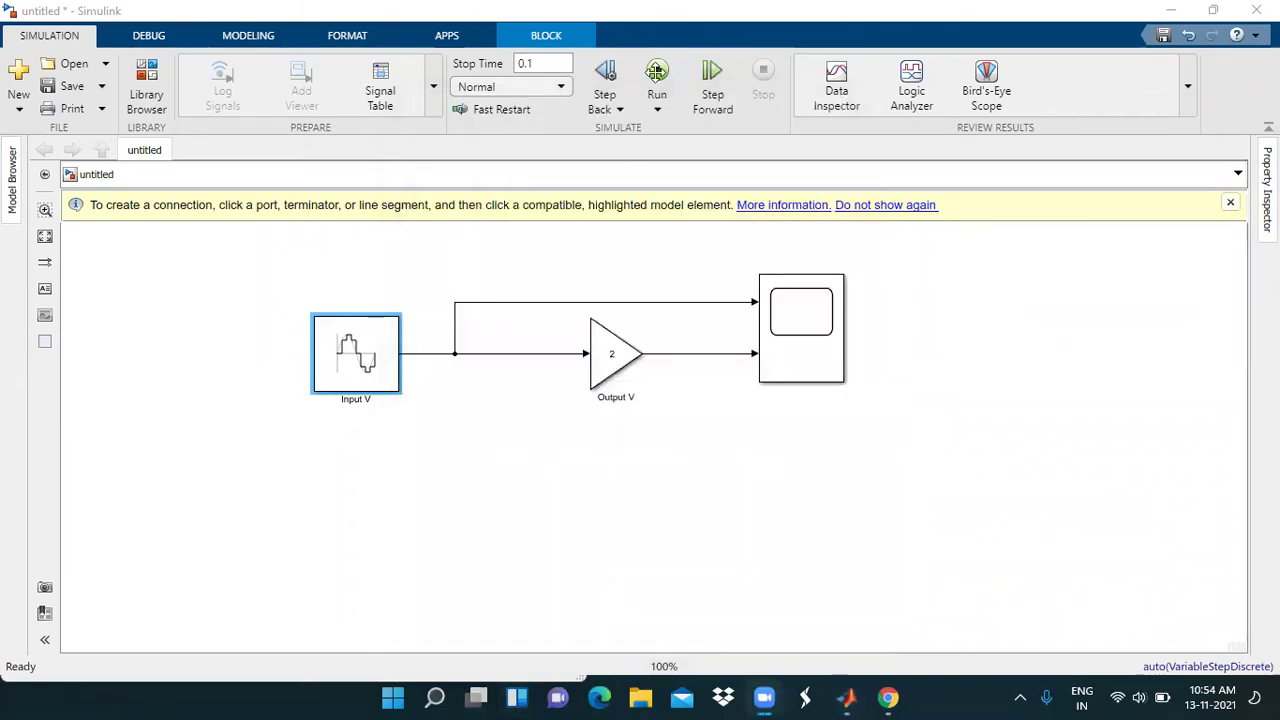
# Run the simulation with the 50*sqrt(2) amplitude, examine the Scope waveforms, and return to the model
pyautogui.click(656, 70)
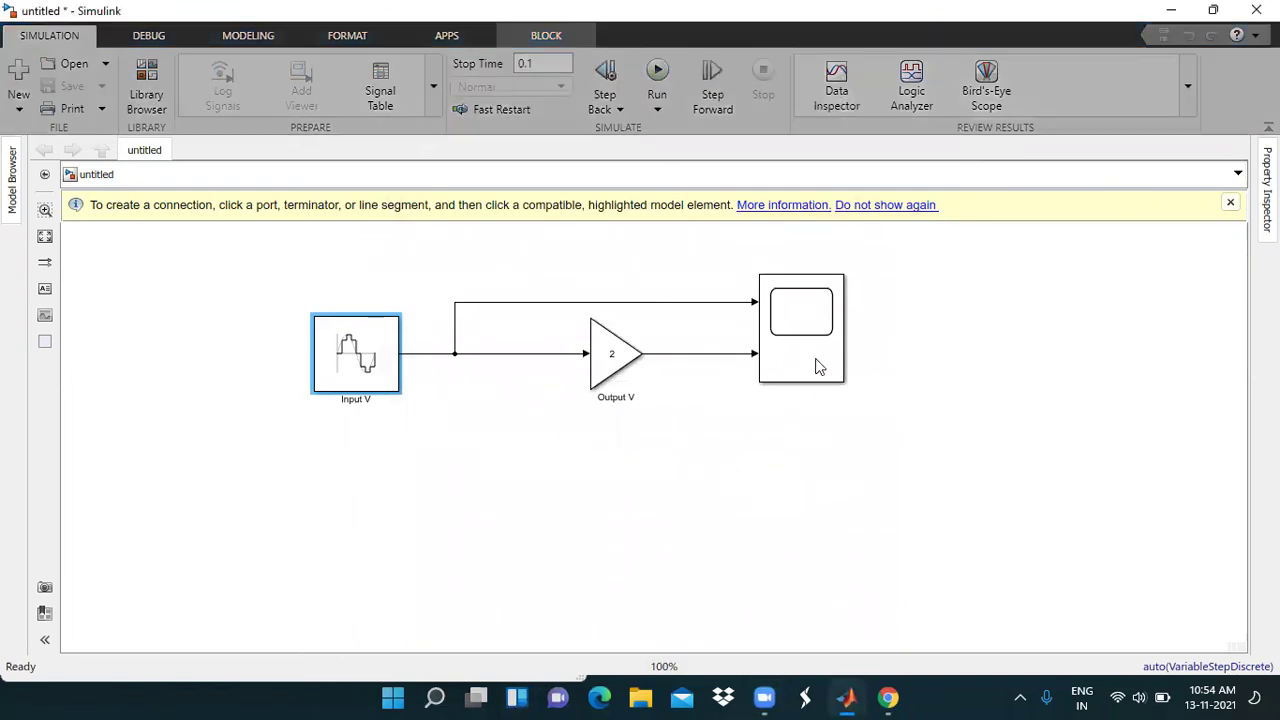
pyautogui.doubleClick(816, 366)
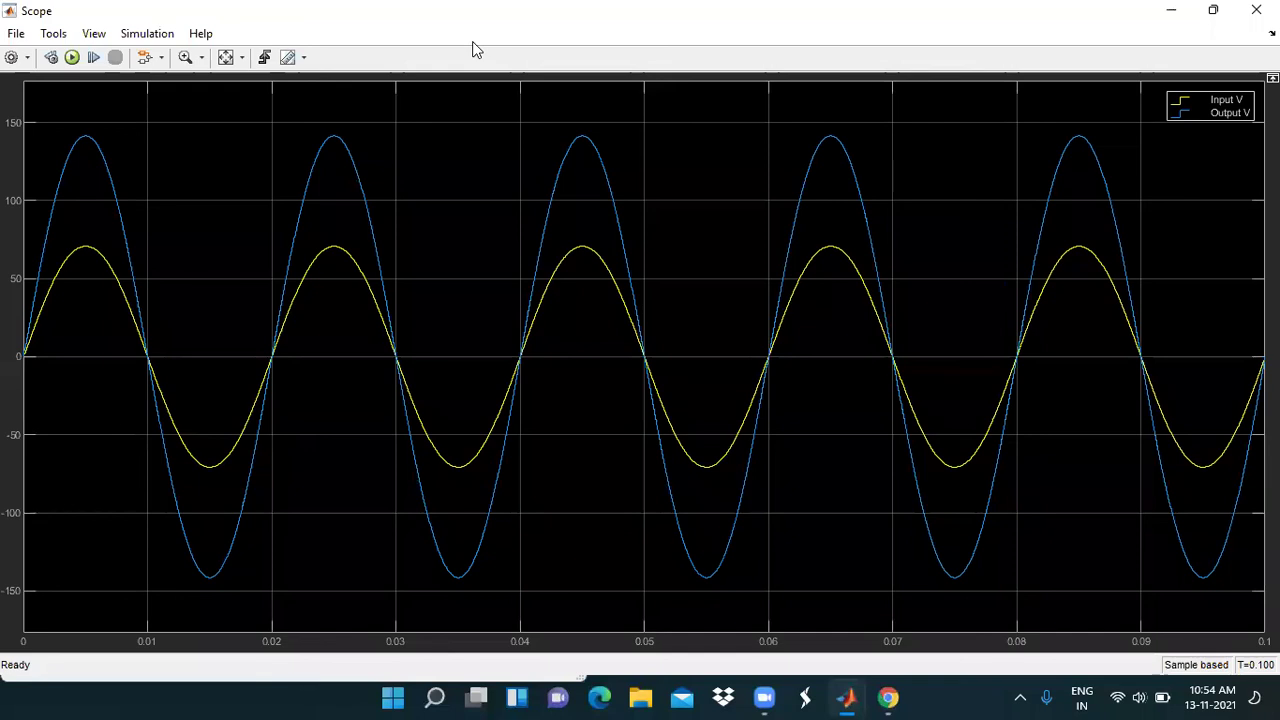
pyautogui.hotkey('alt', 'Tab')
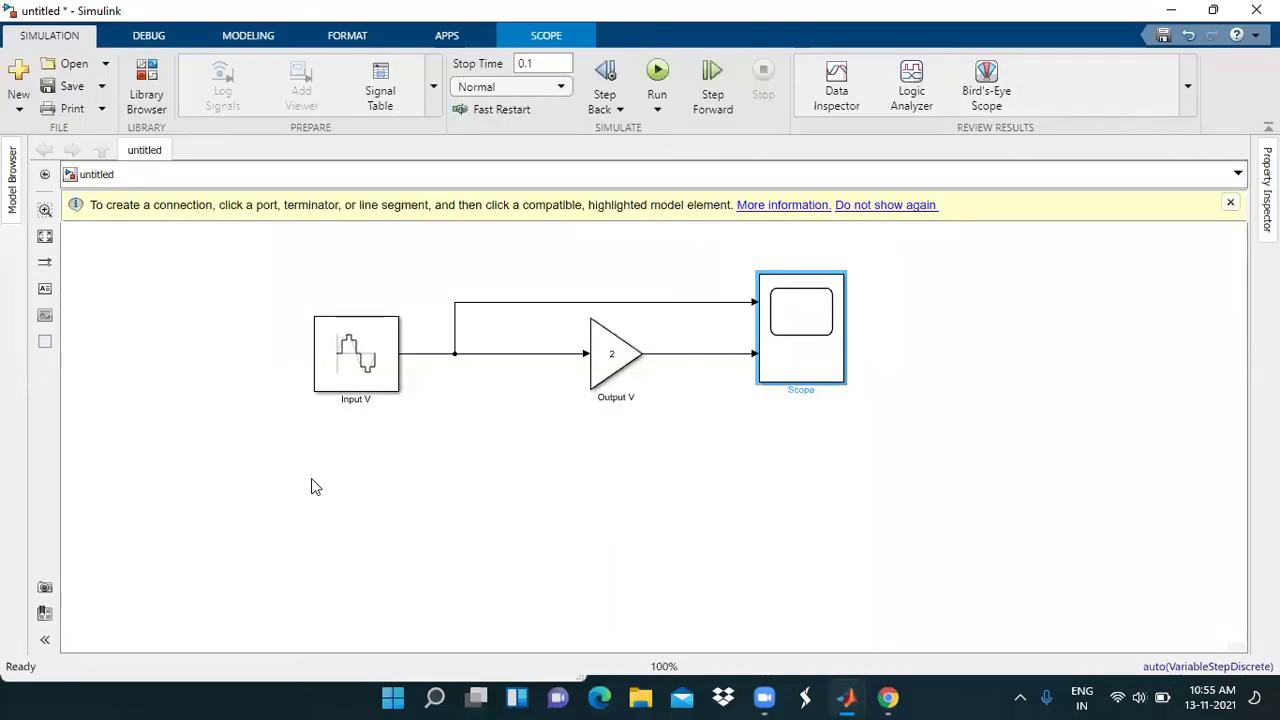
# Change the Input V block's amplitude to 110*sqrt(2)
pyautogui.doubleClick(380, 362)
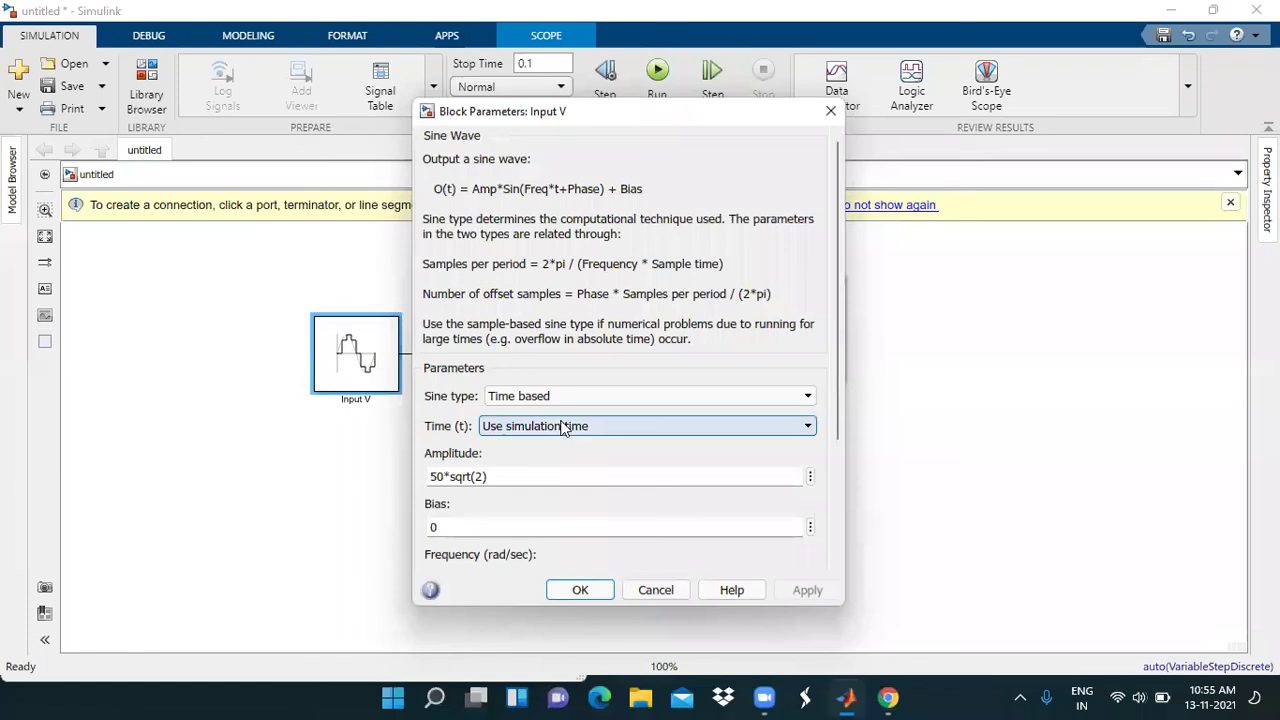
pyautogui.scroll(-3, 443, 451)
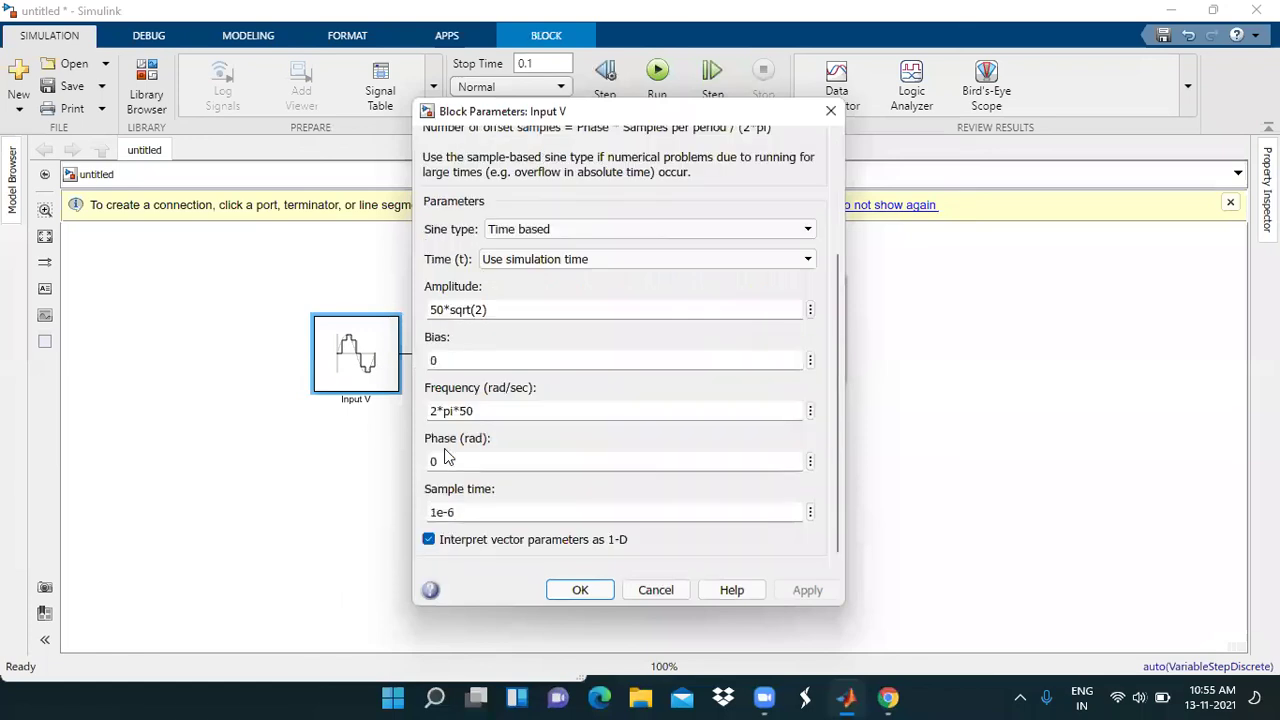
pyautogui.click(446, 310)
pyautogui.press('BackSpace')
pyautogui.press('BackSpace')
pyautogui.write('110')
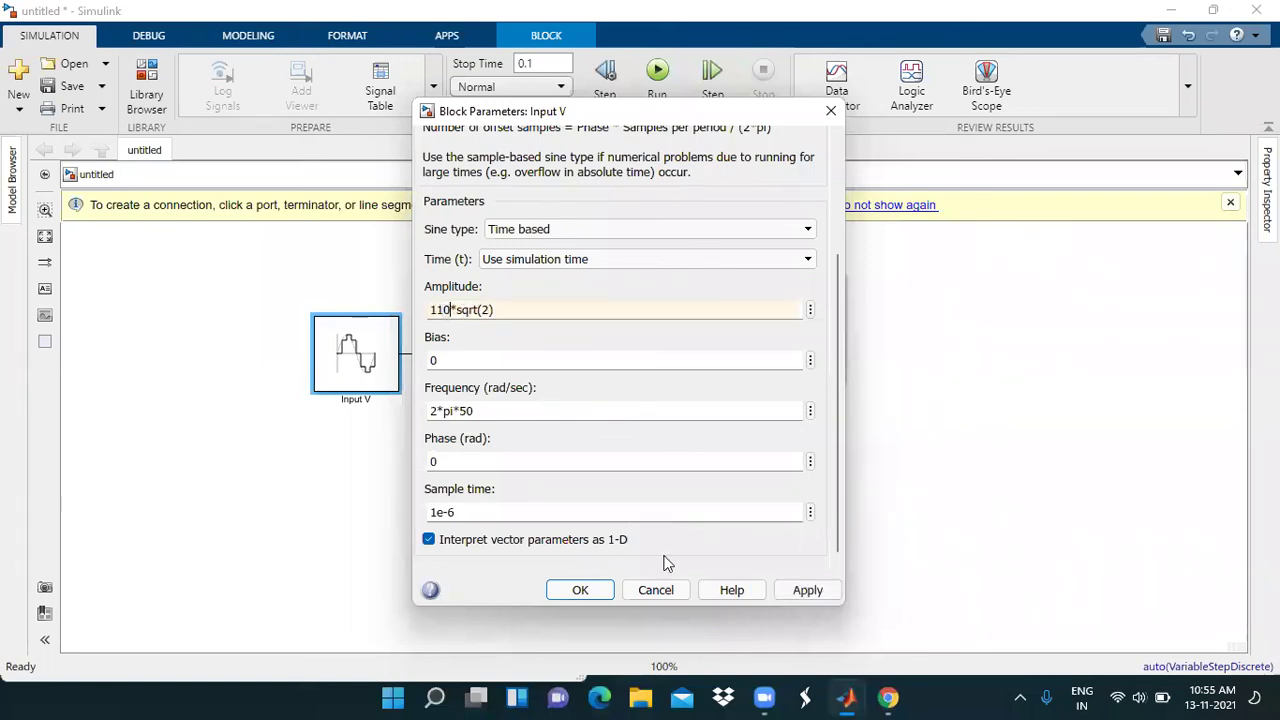
pyautogui.click(806, 592)
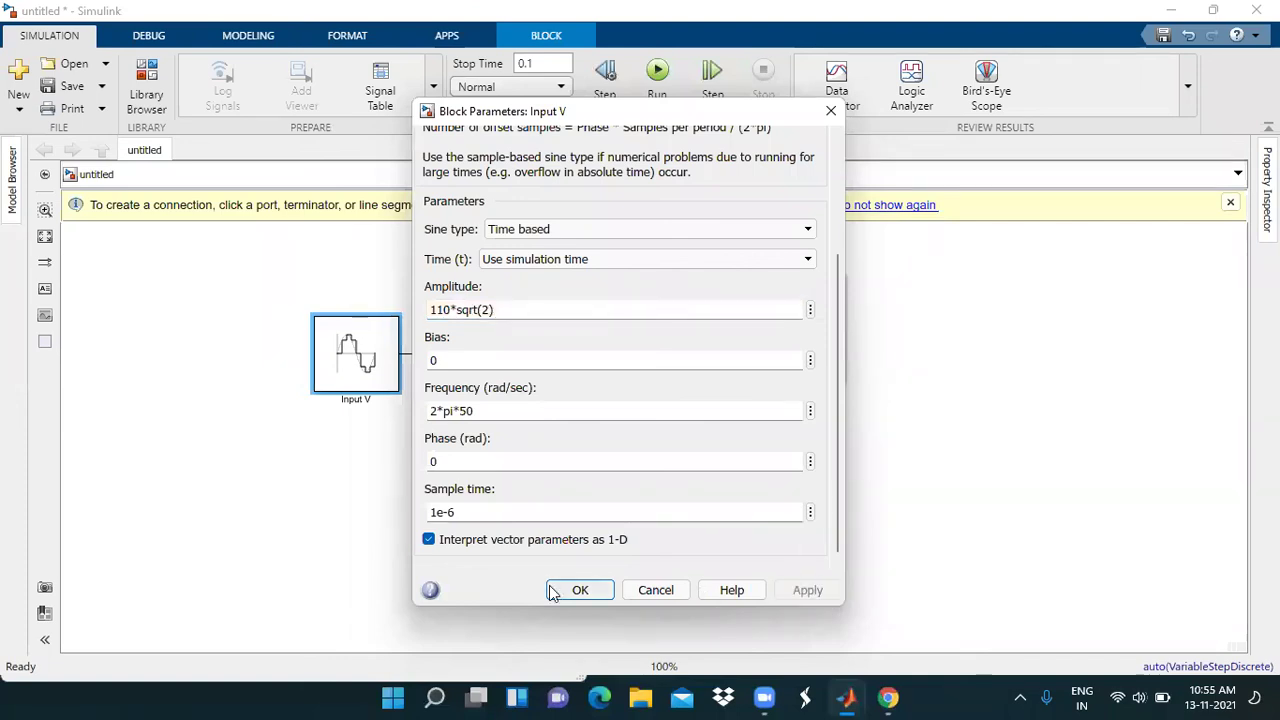
pyautogui.click(553, 592)
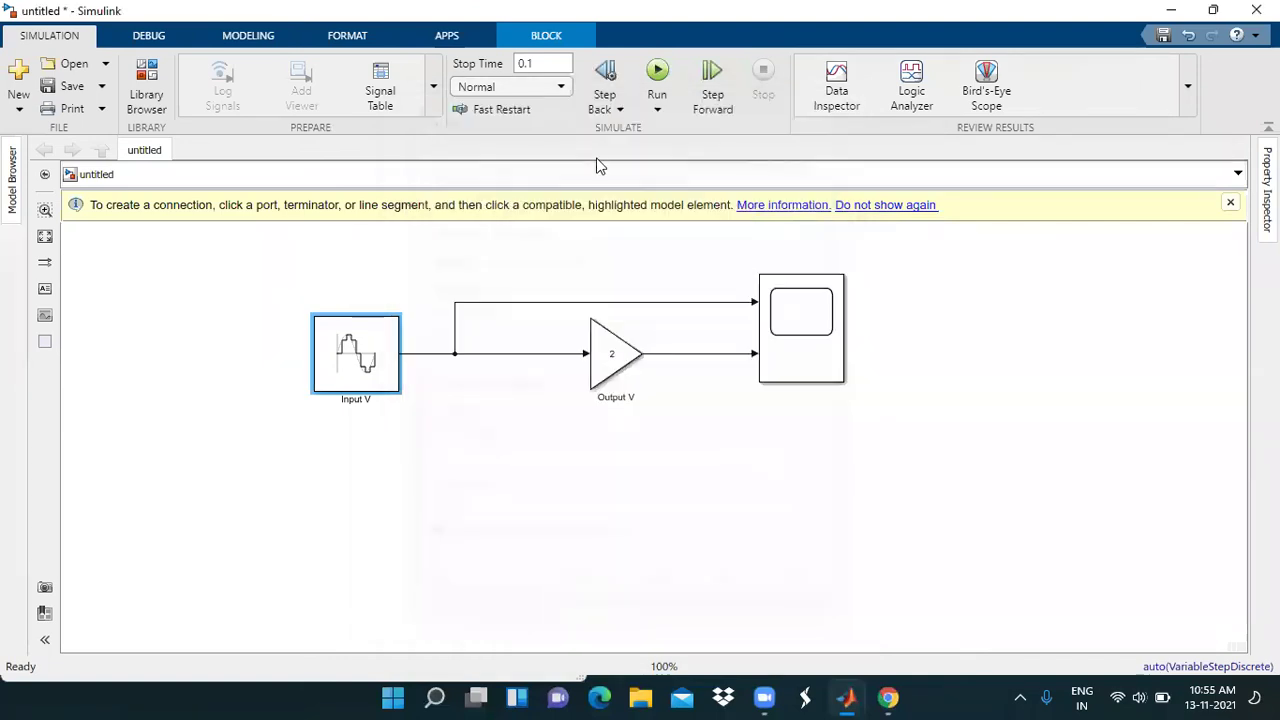
# Run the simulation with the 110*sqrt(2) amplitude and examine the waveforms in the Scope
pyautogui.click(658, 76)
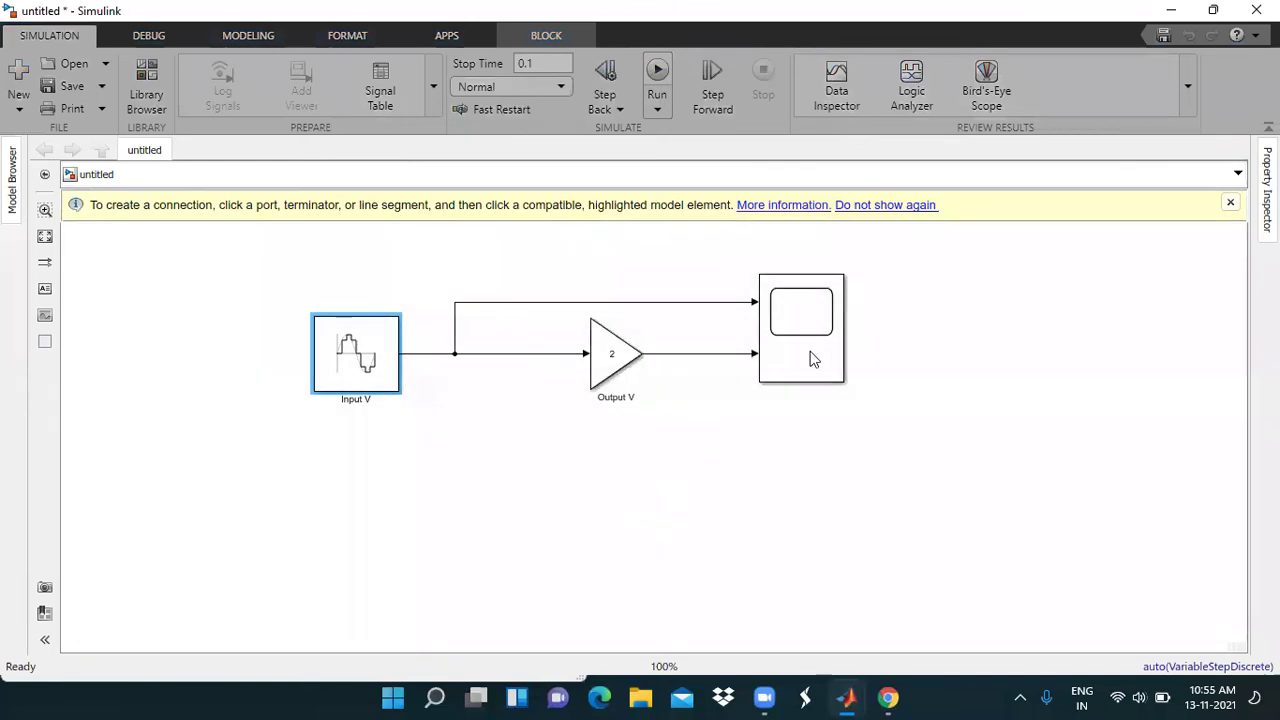
pyautogui.doubleClick(812, 360)
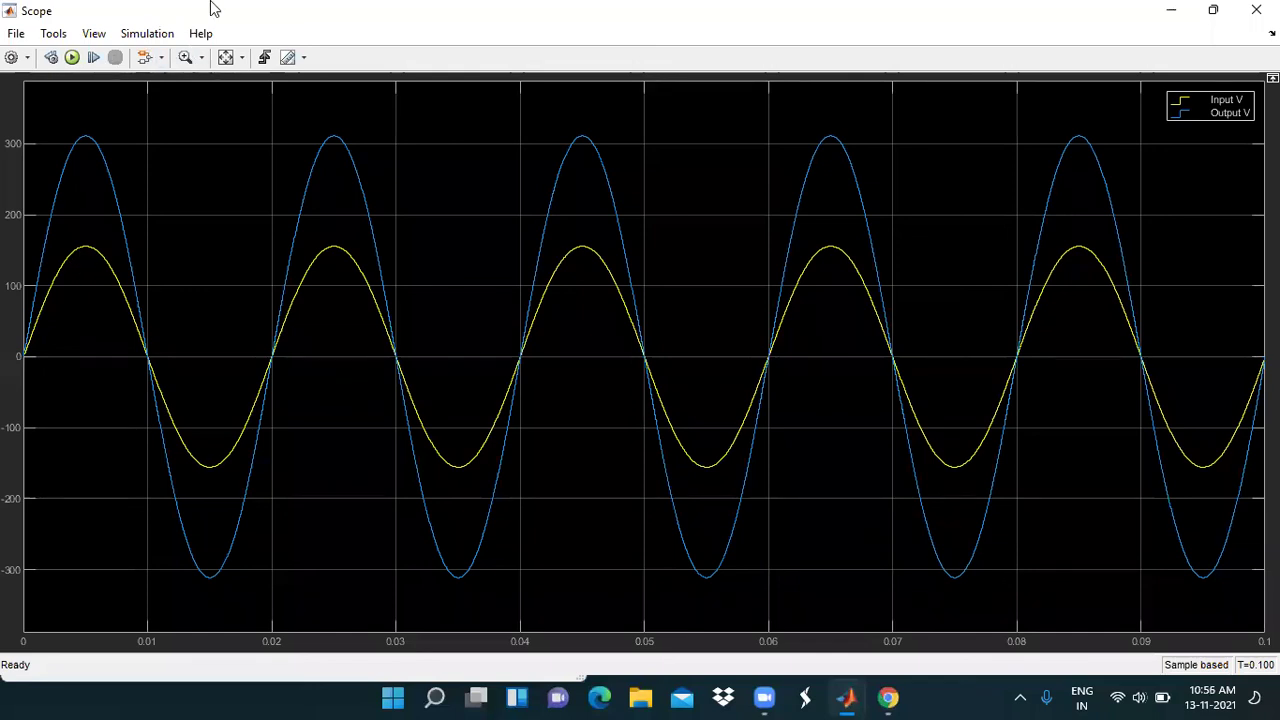
# Zoom in on the first Output V peak in the Scope, compare both waveforms' peaks, and restore the full plot view
pyautogui.click(199, 59)
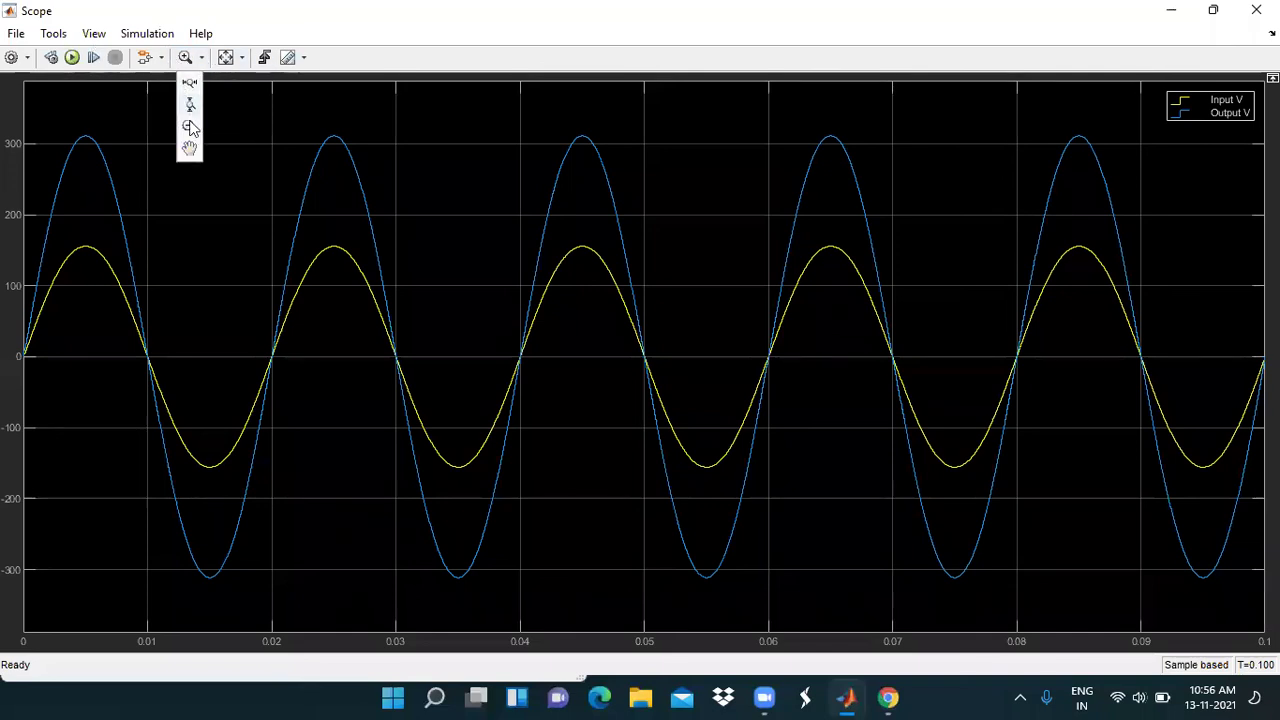
pyautogui.click(27, 60)
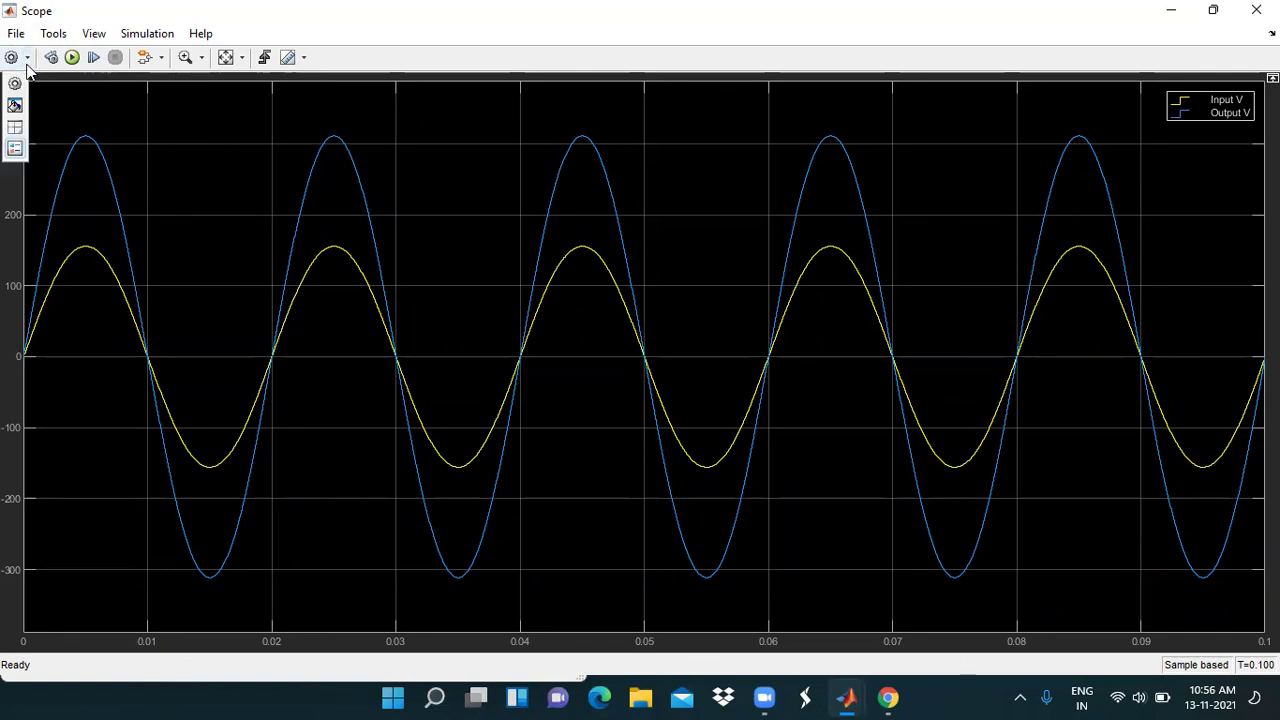
pyautogui.click(185, 57)
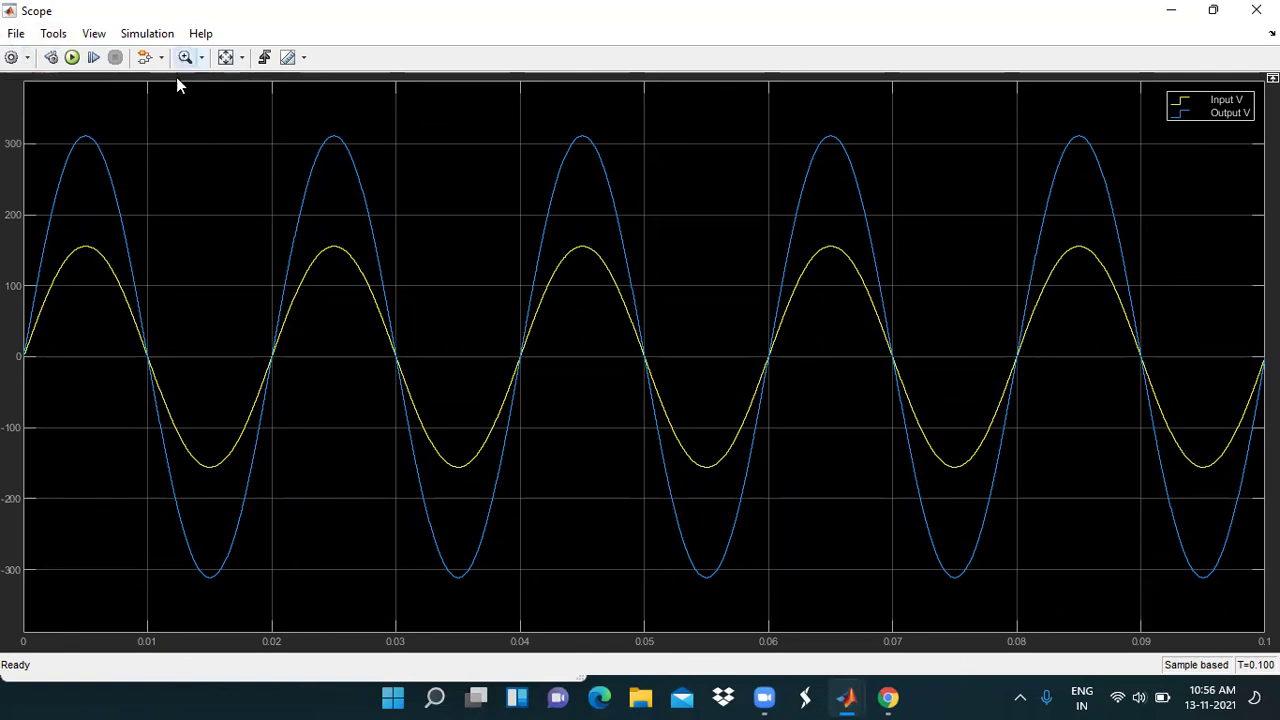
pyautogui.click(85, 138)
pyautogui.click(86, 138)
pyautogui.click(158, 263)
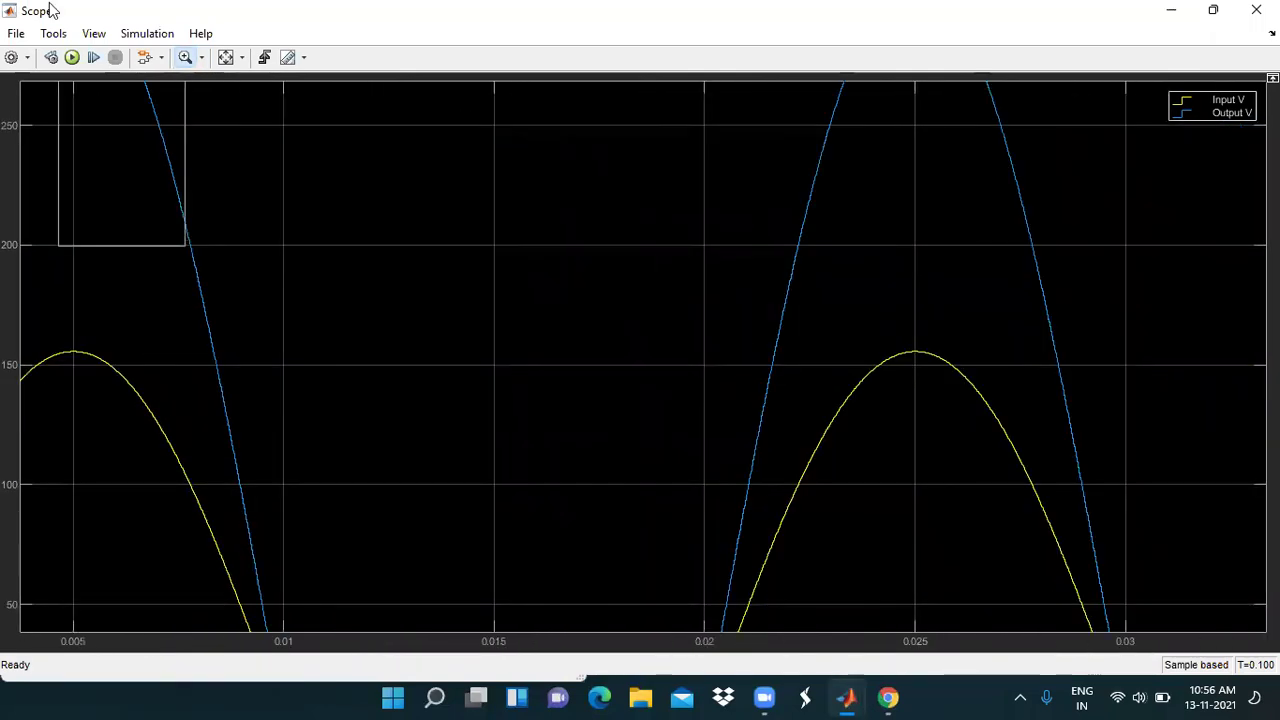
pyautogui.click(154, 243)
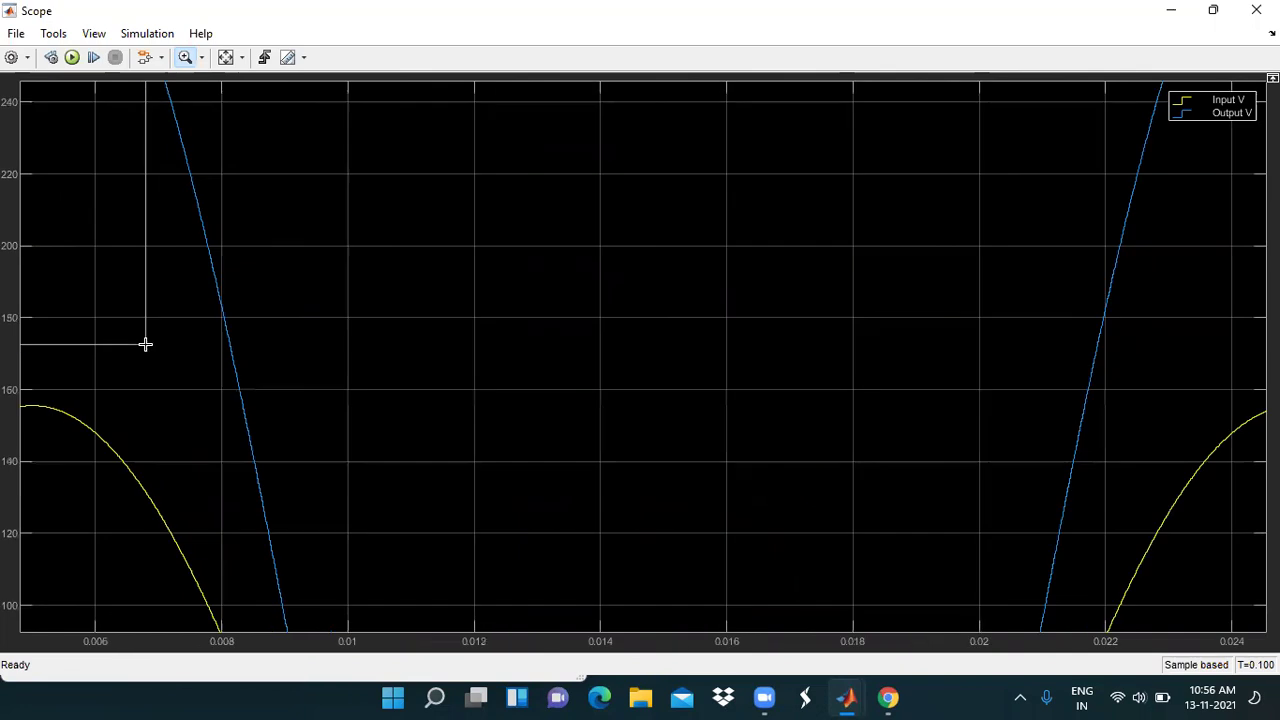
pyautogui.keyDown('shift'); pyautogui.click(166, 427); pyautogui.keyUp('shift')
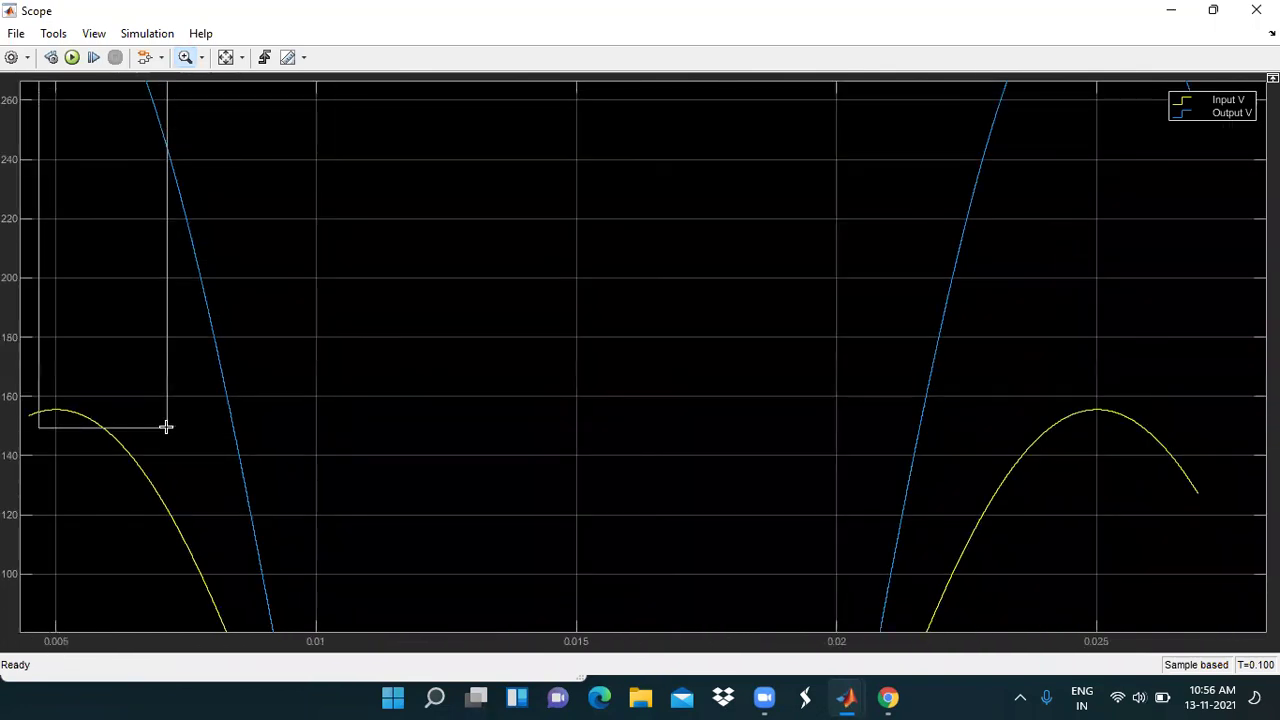
pyautogui.keyDown('shift'); pyautogui.click(166, 427); pyautogui.keyUp('shift')
pyautogui.keyDown('shift'); pyautogui.click(166, 427); pyautogui.keyUp('shift')
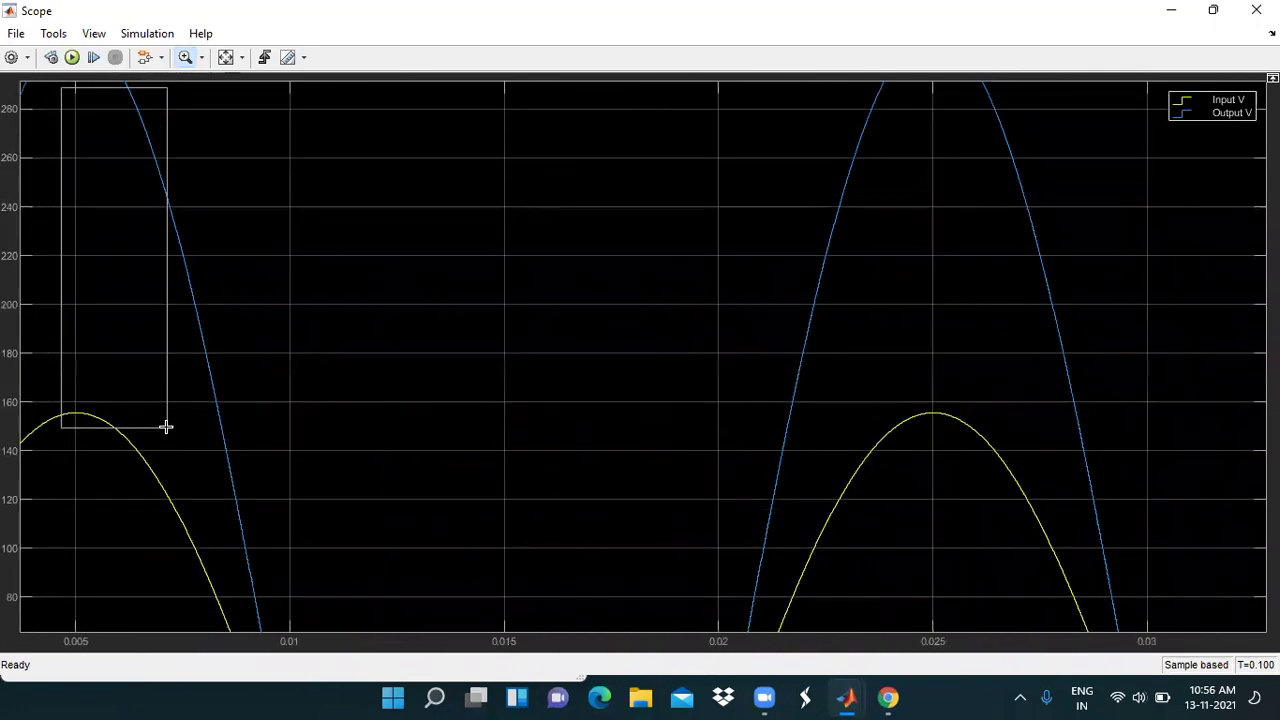
pyautogui.keyDown('shift'); pyautogui.click(166, 427); pyautogui.keyUp('shift')
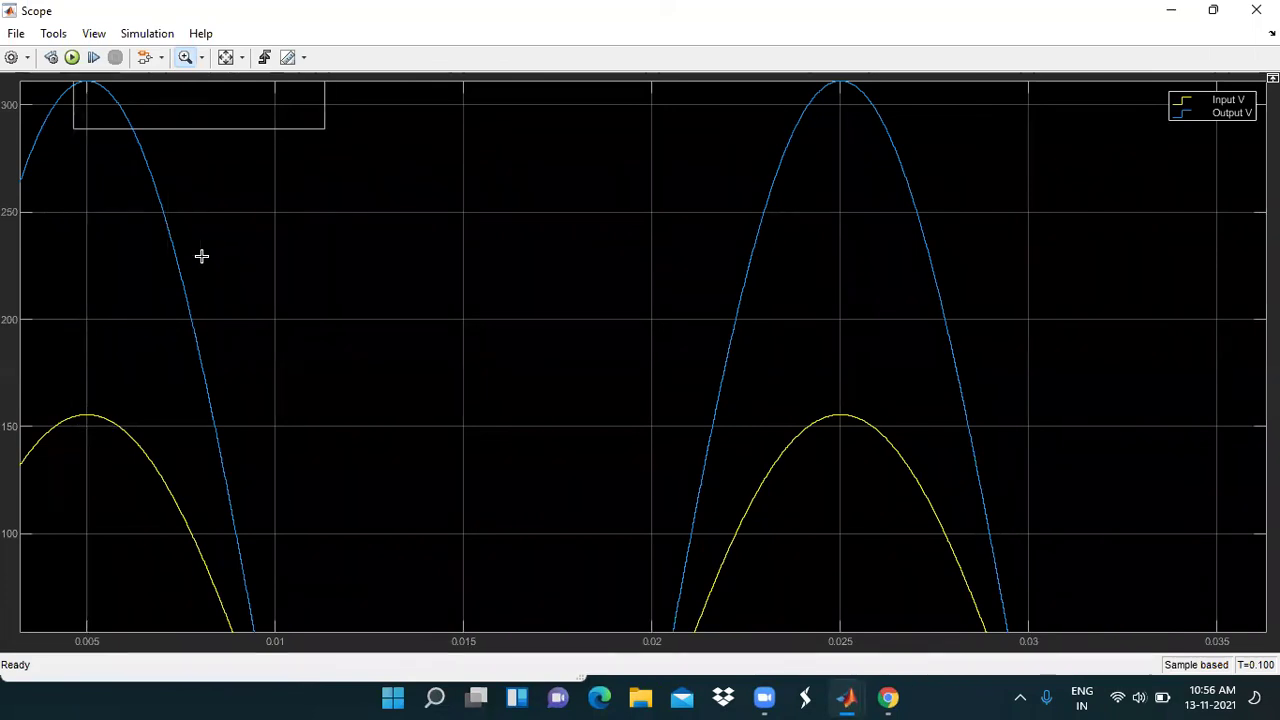
pyautogui.click(338, 133)
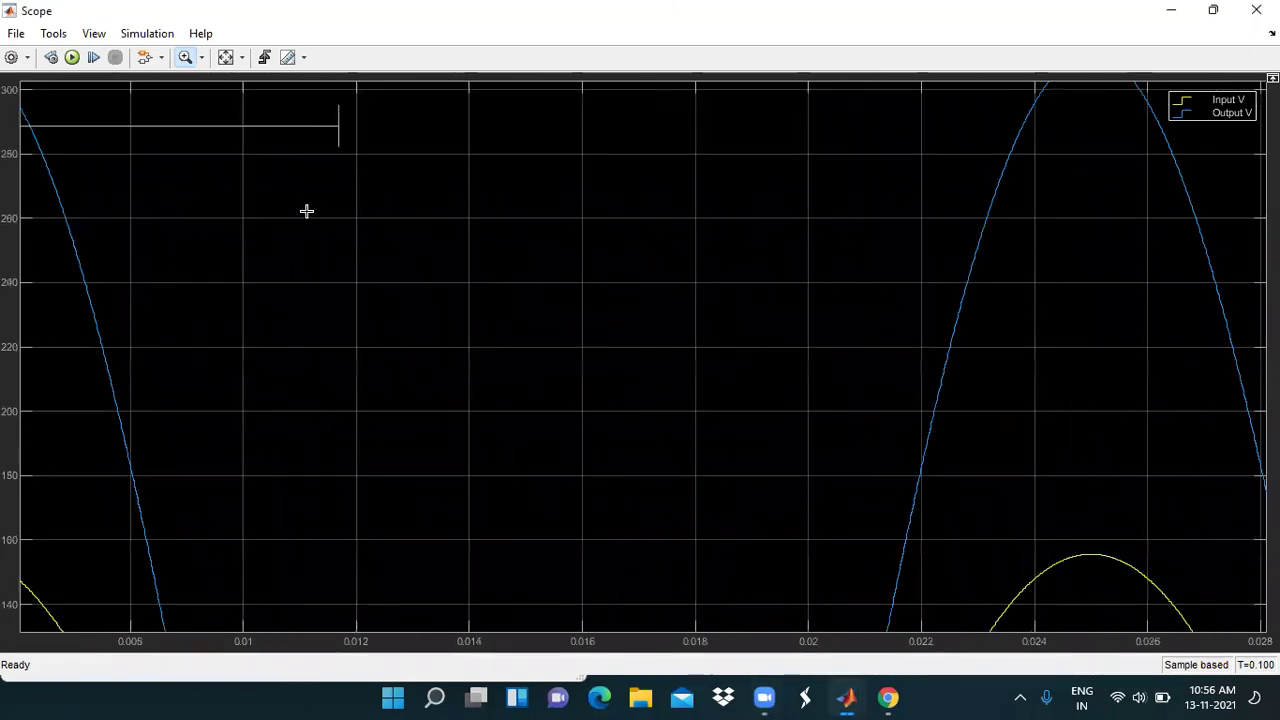
pyautogui.doubleClick(352, 214)
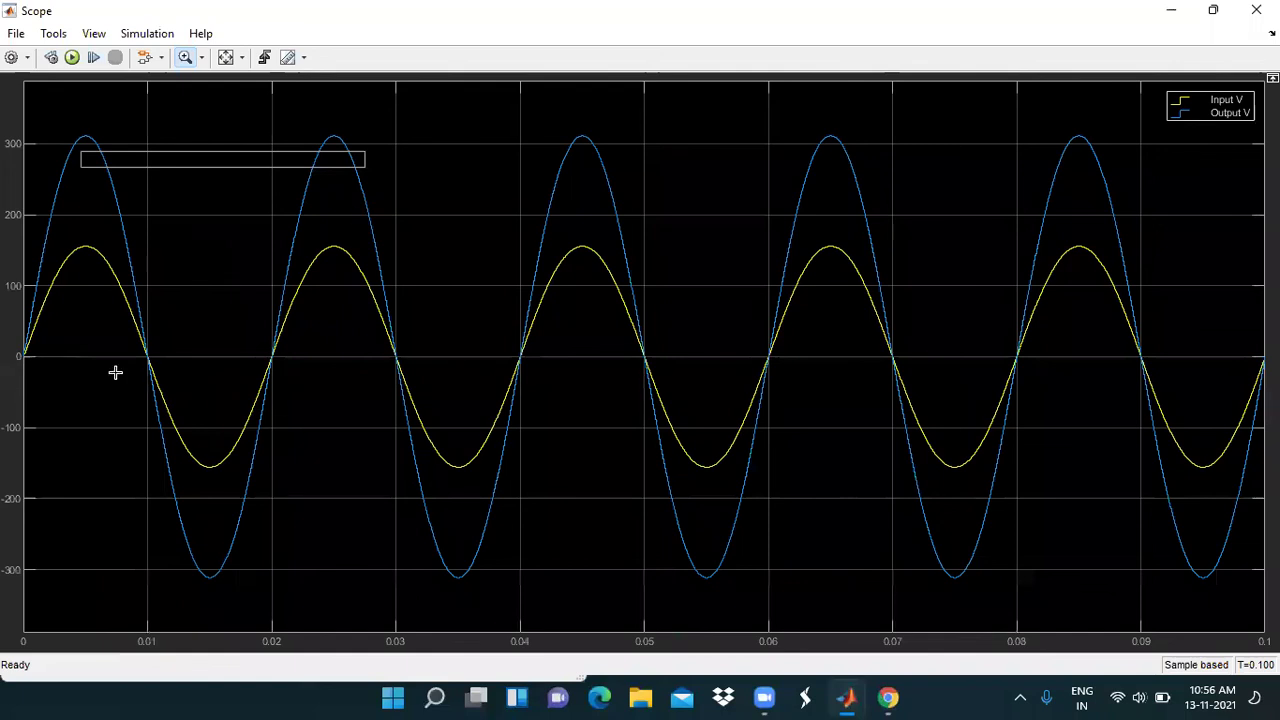
# Magnify the first few cycles in the Scope to examine the Input V peaks and the zero crossings of both signals
pyautogui.scroll(1, 115, 372)
pyautogui.scroll(1, 115, 372)
pyautogui.scroll(2, 115, 372)
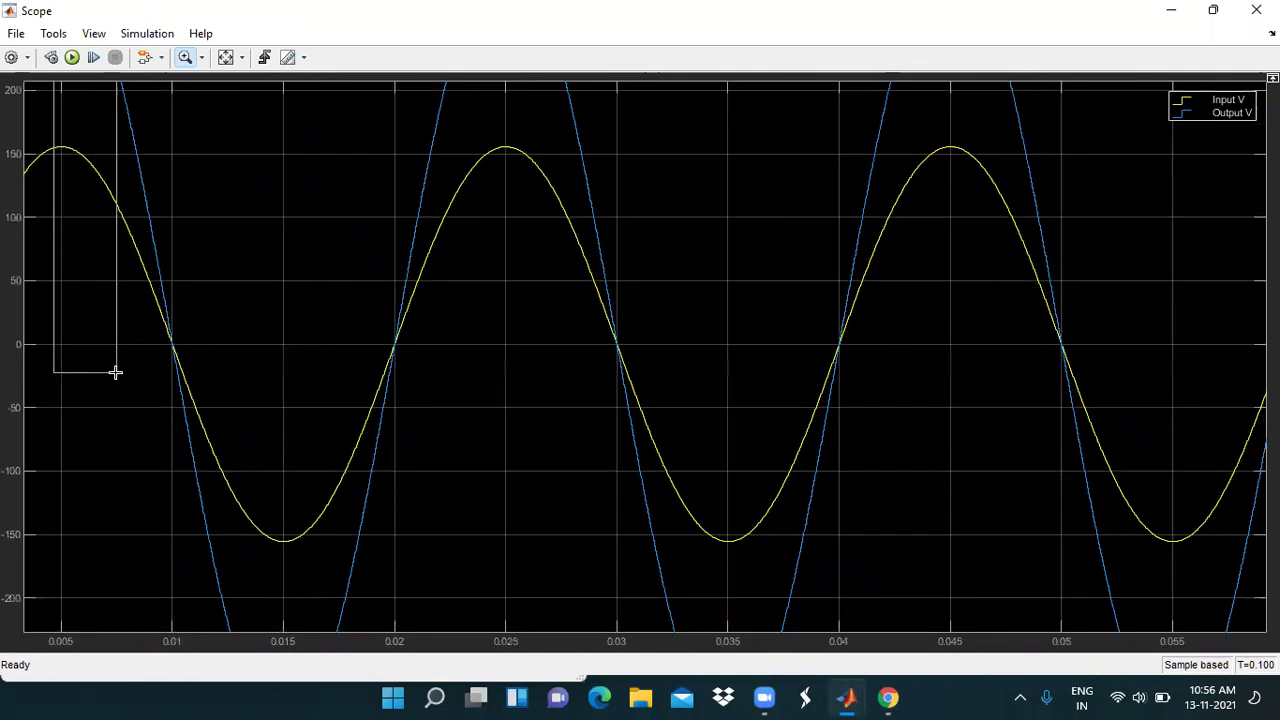
pyautogui.scroll(2, 115, 372)
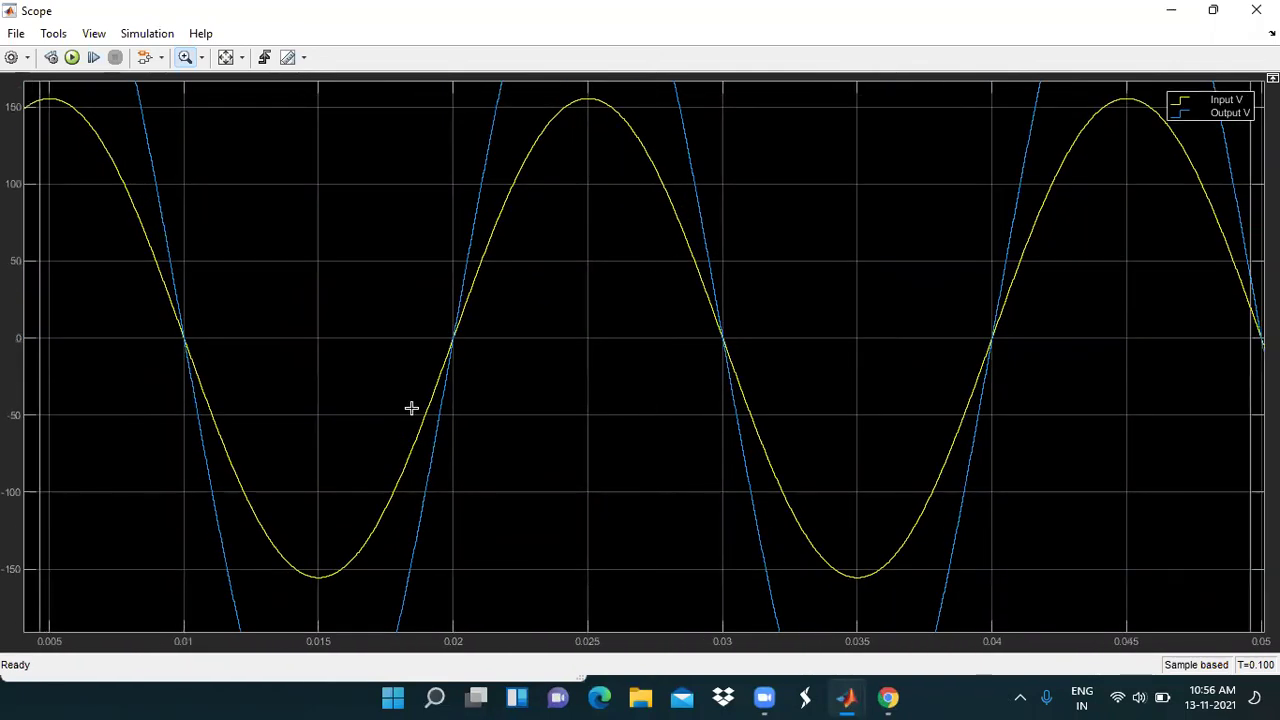